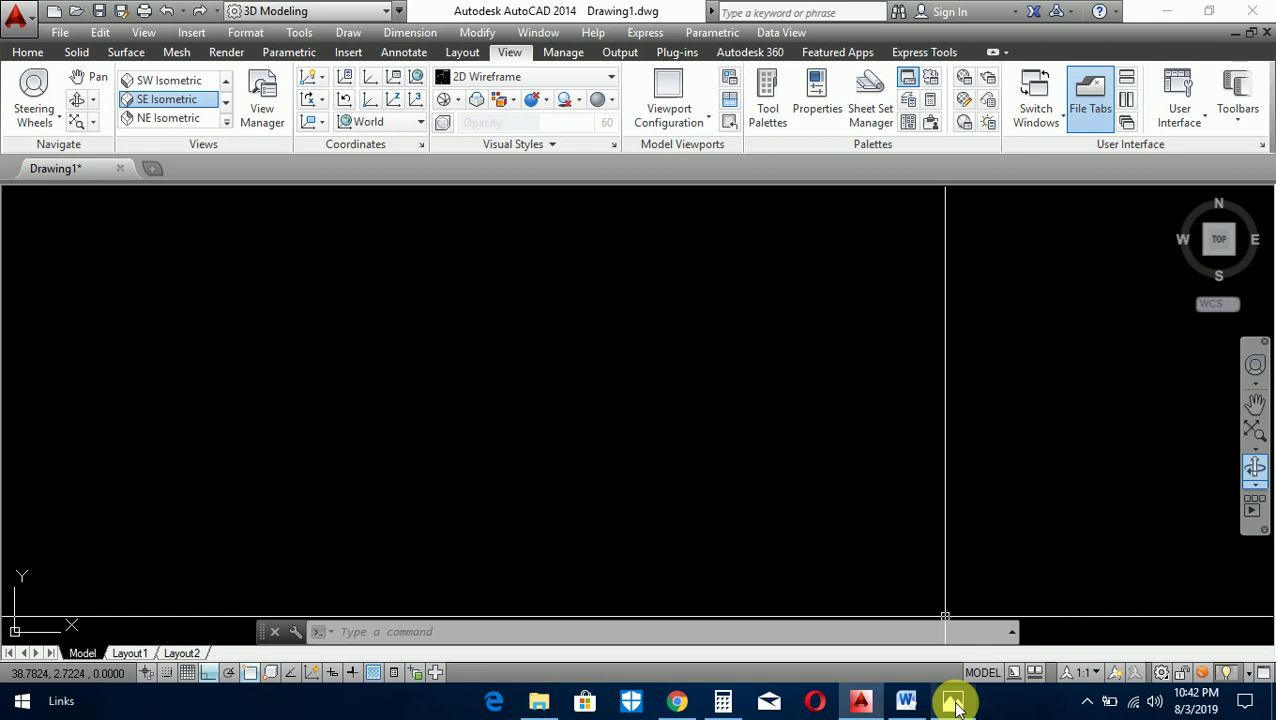
# - Bring up the bracket reference drawing: 2.50 by 2.00 plate, 4X Ø.22 holes, 1.25 height
pyautogui.click(955, 705)
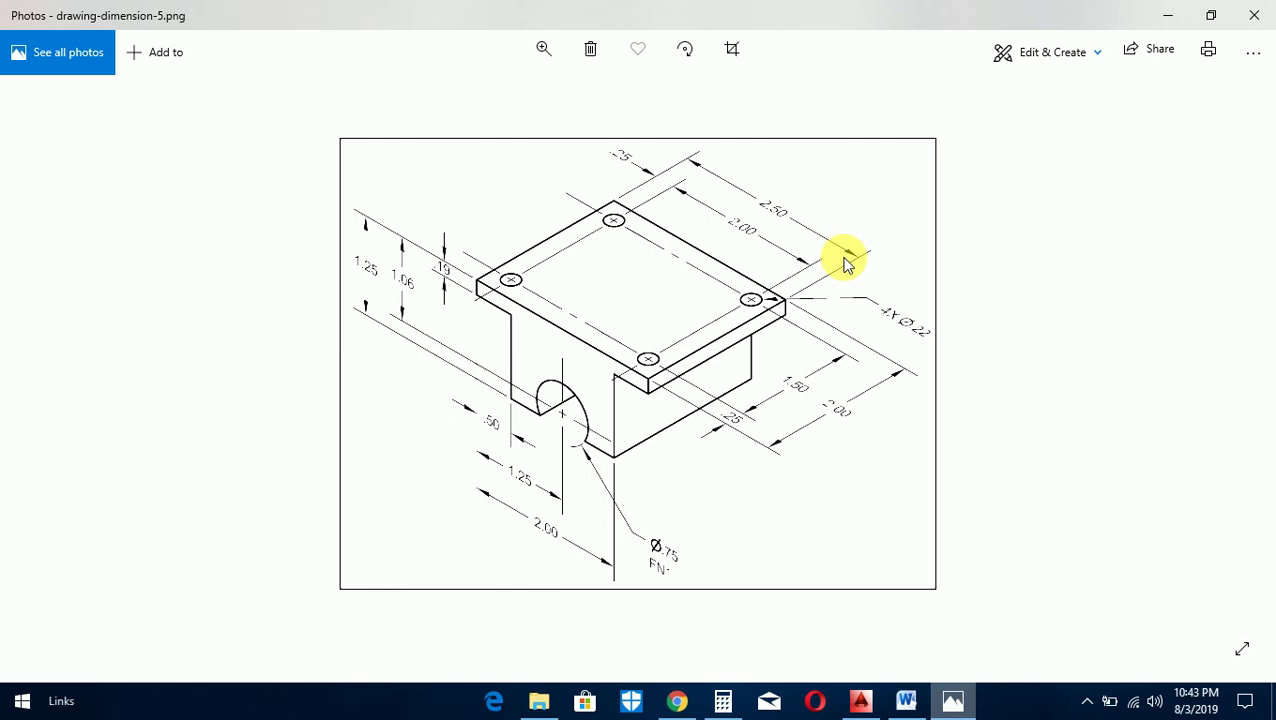
# - Draw the plate outline with LINE as a closed 2.5 by 2 rectangle (2.5, 2, 2.5, close)
pyautogui.click(862, 700)
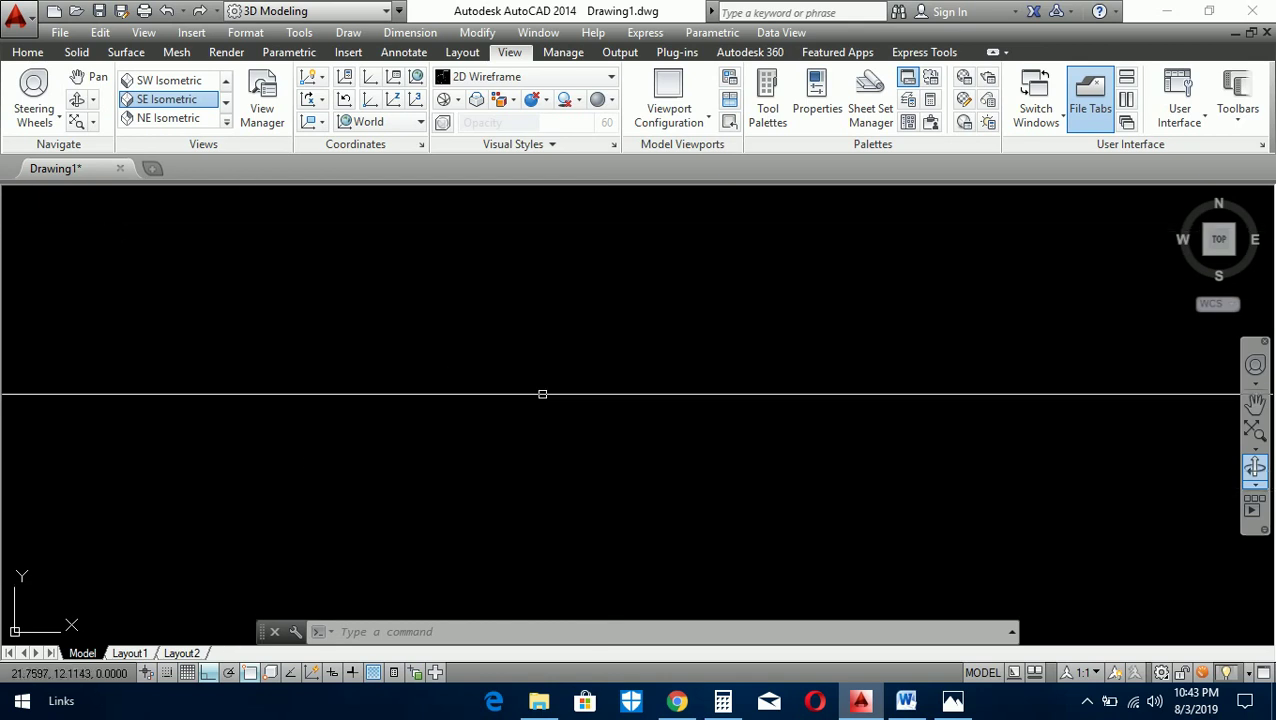
pyautogui.write('l')
pyautogui.press('Return')
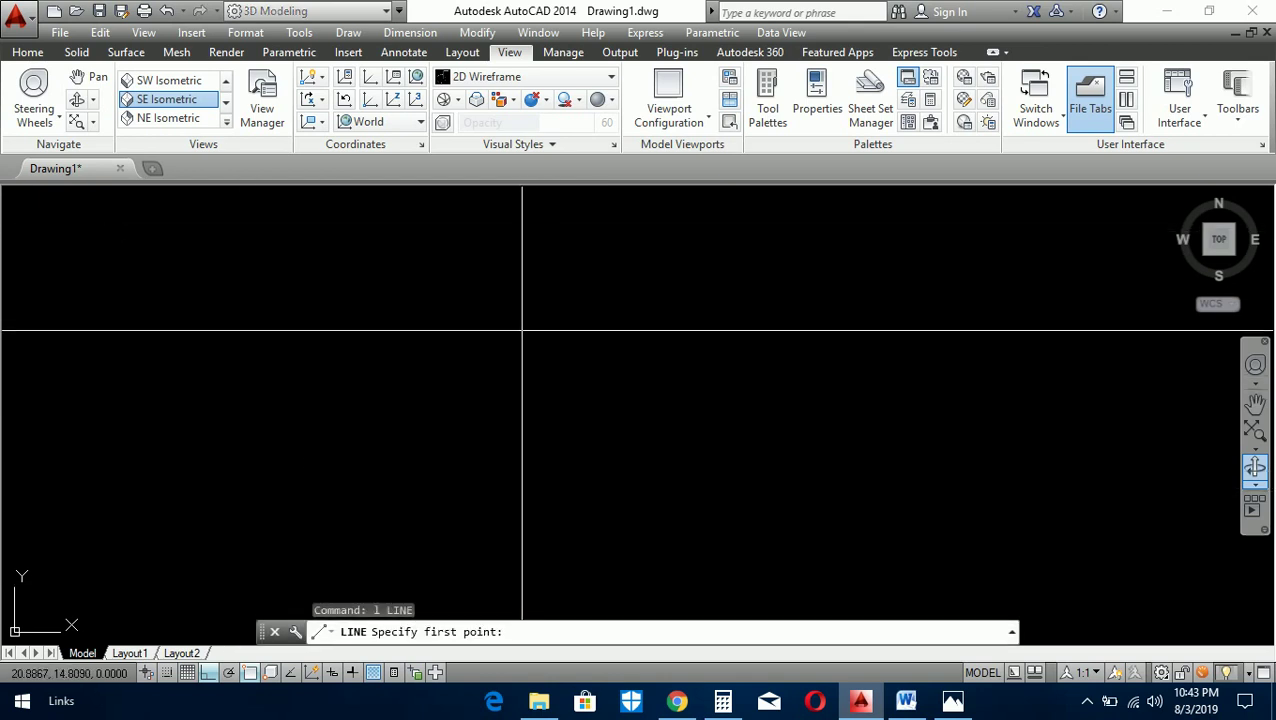
pyautogui.click(522, 330)
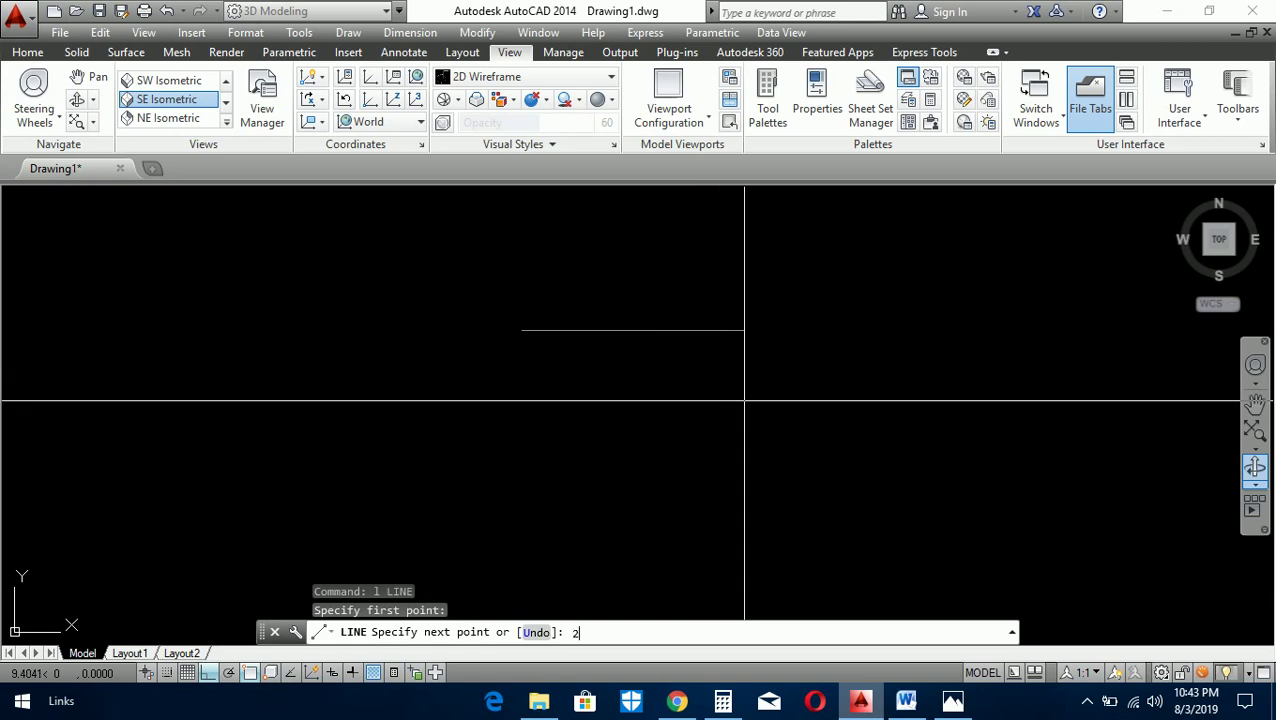
pyautogui.write('2.5')
pyautogui.press('Return')
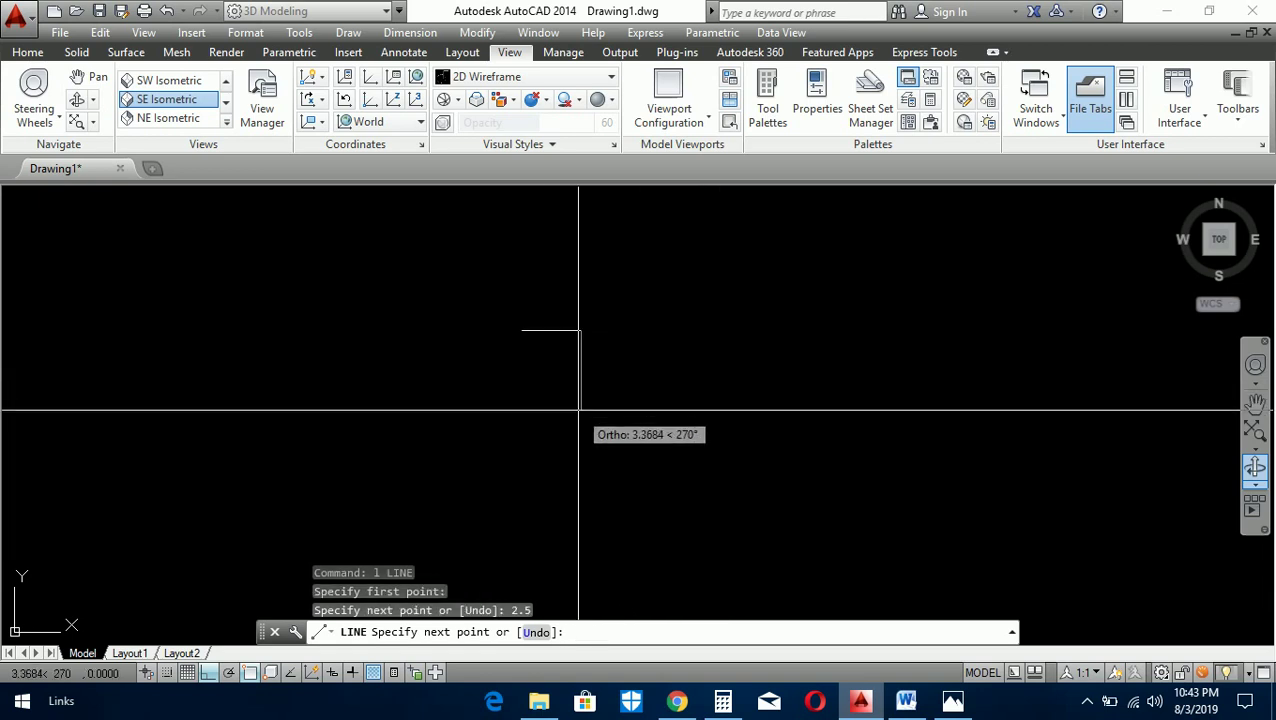
pyautogui.write('2')
pyautogui.press('Return')
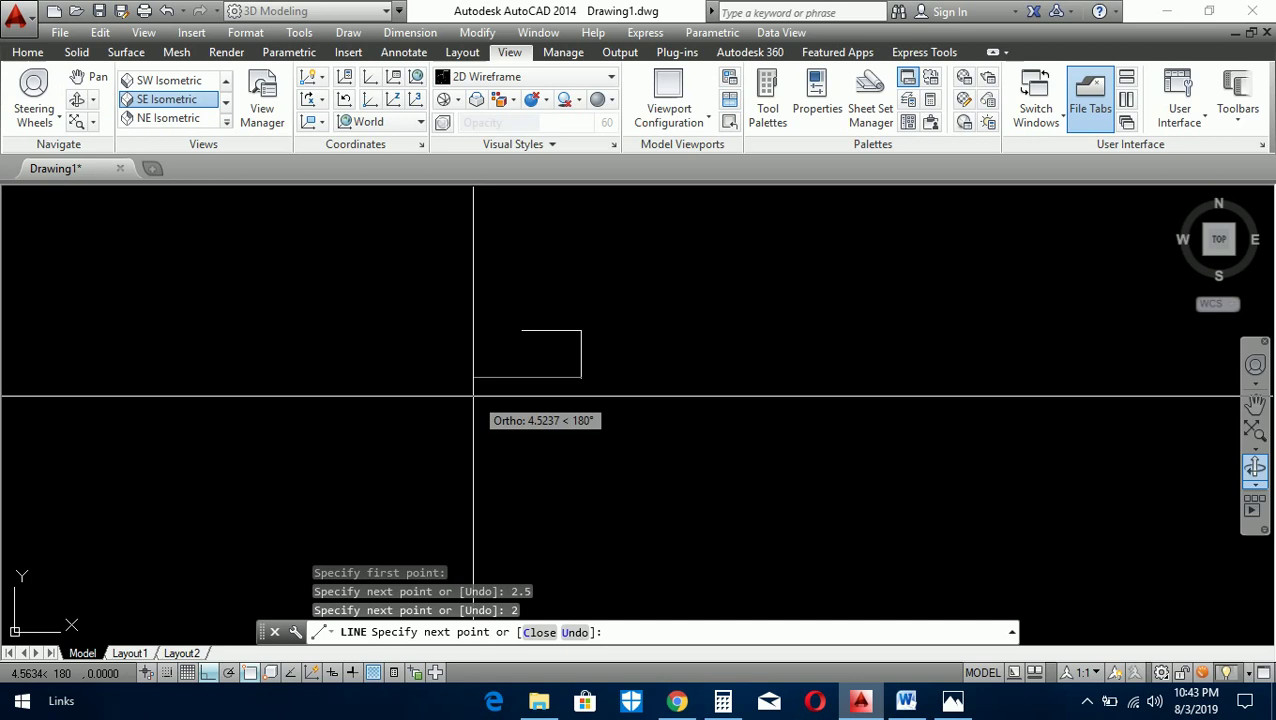
pyautogui.write('2.5')
pyautogui.press('Return')
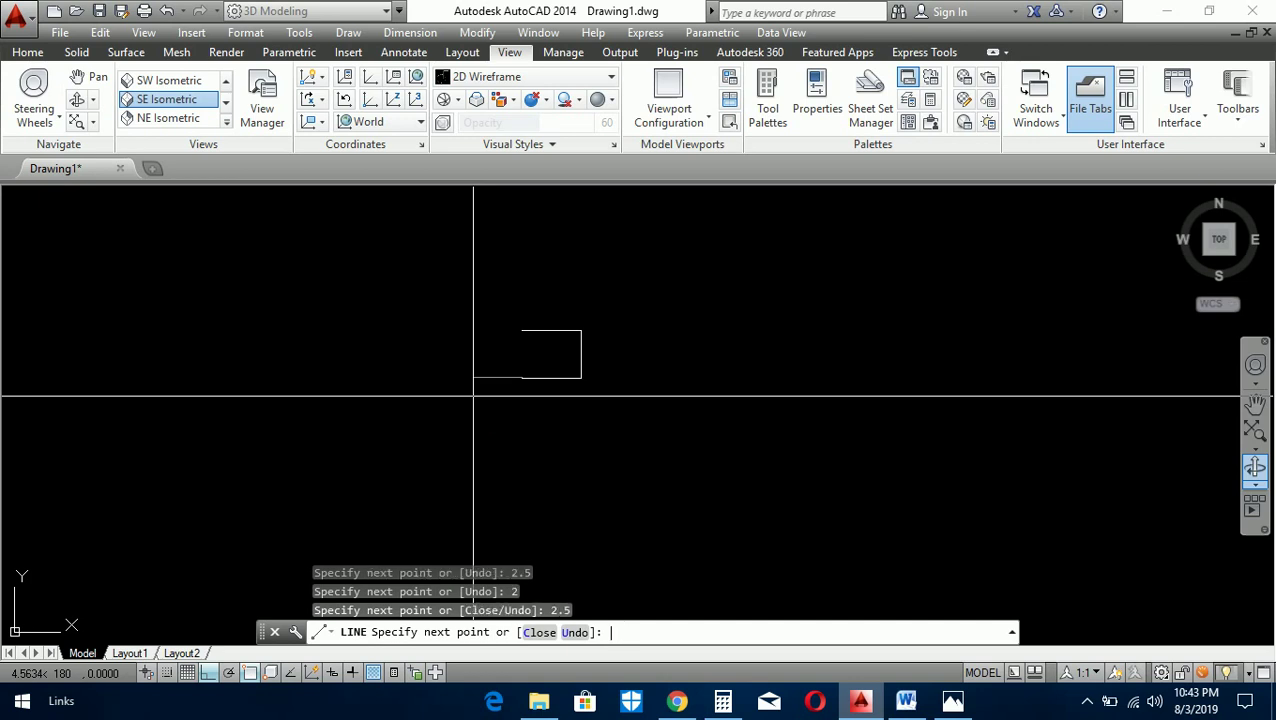
pyautogui.write('c')
pyautogui.press('Return')
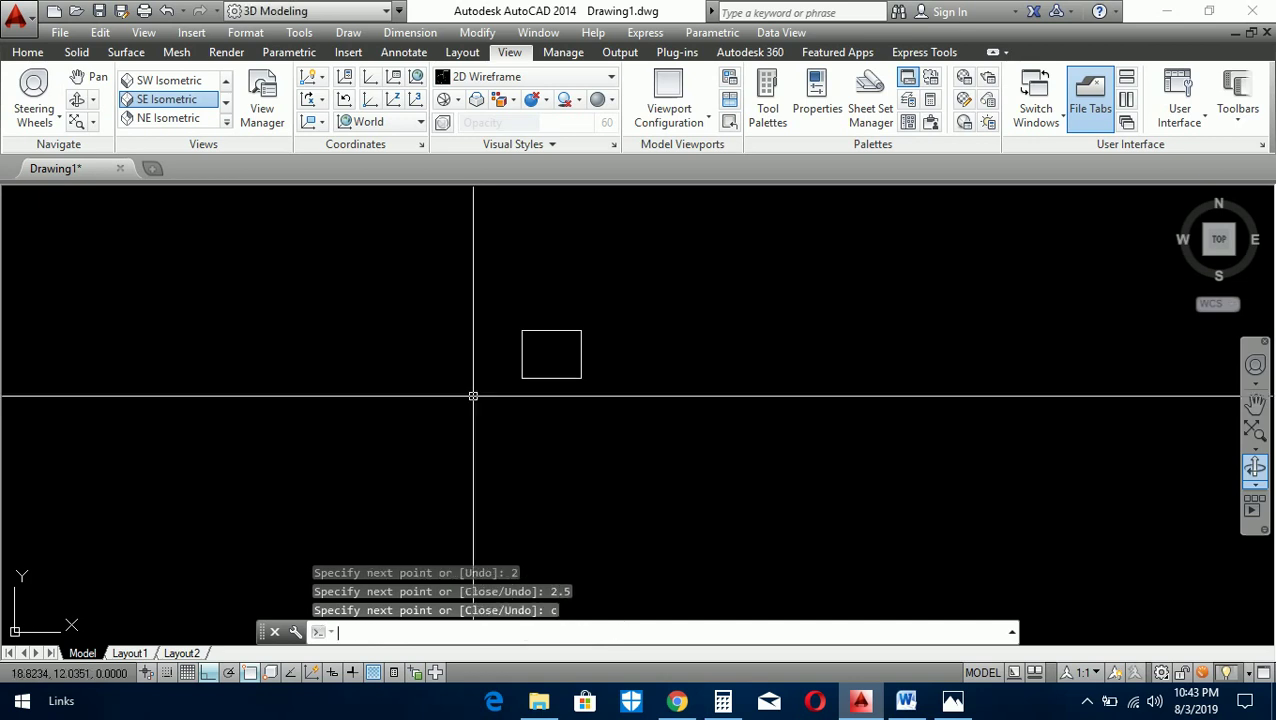
pyautogui.scroll(5, 541, 344)
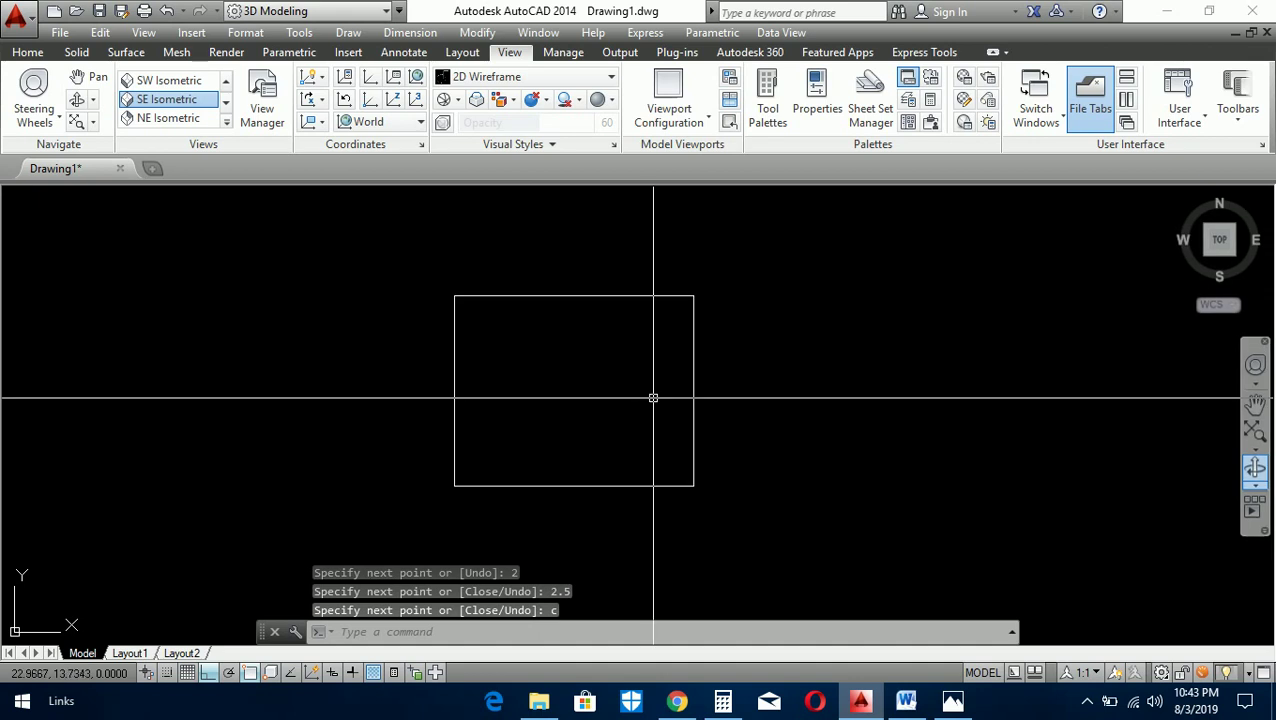
pyautogui.click(952, 700)
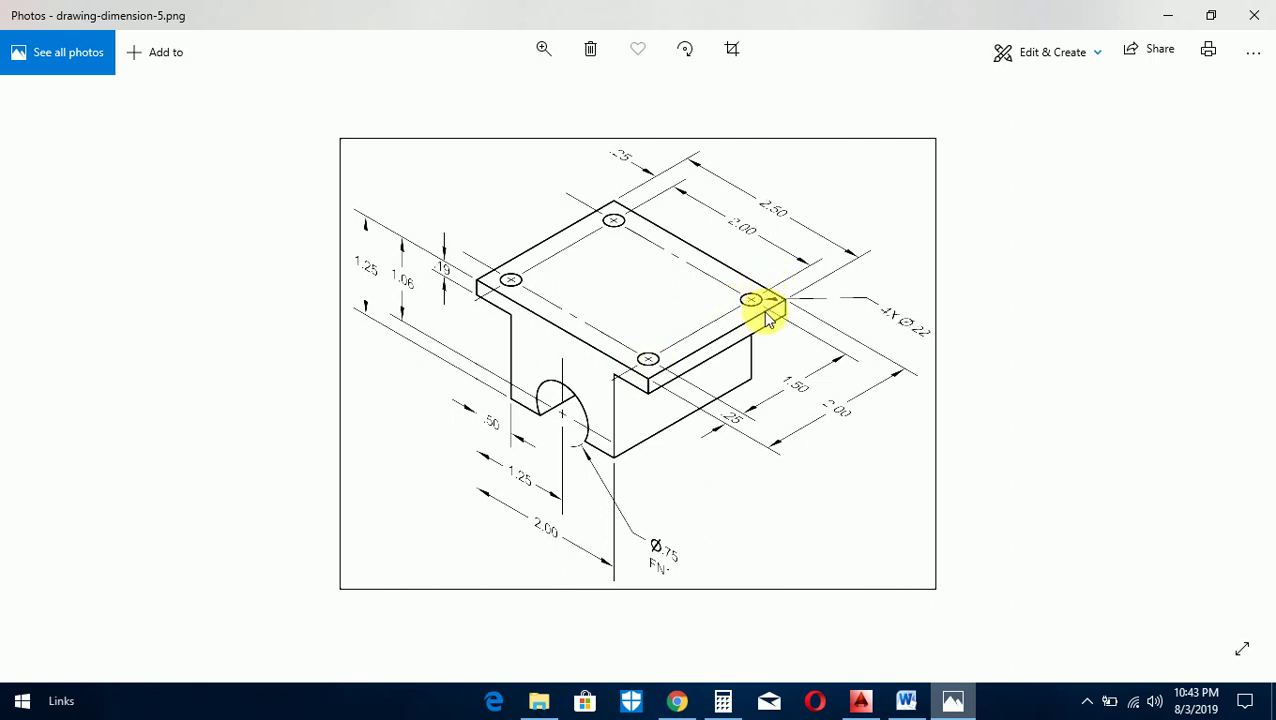
# - Offset the plate's top and right edges .25 inward as hole guide lines
pyautogui.click(952, 700)
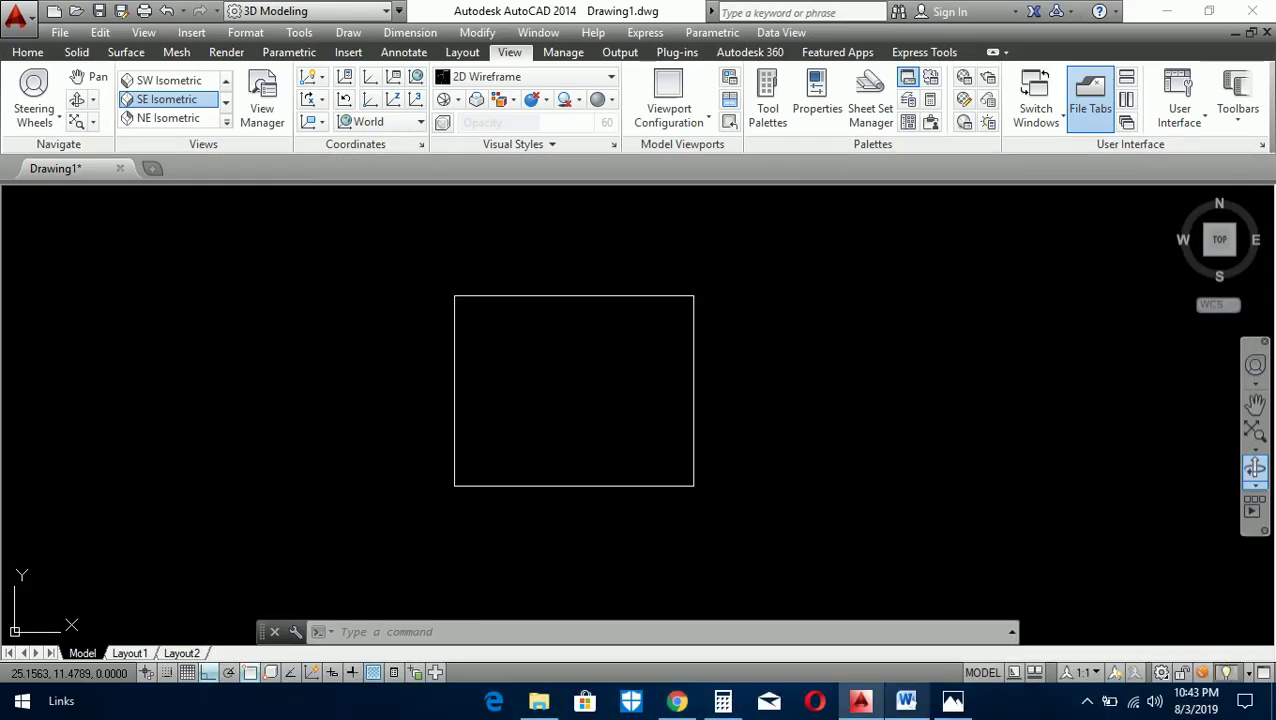
pyautogui.write('o')
pyautogui.press('Return')
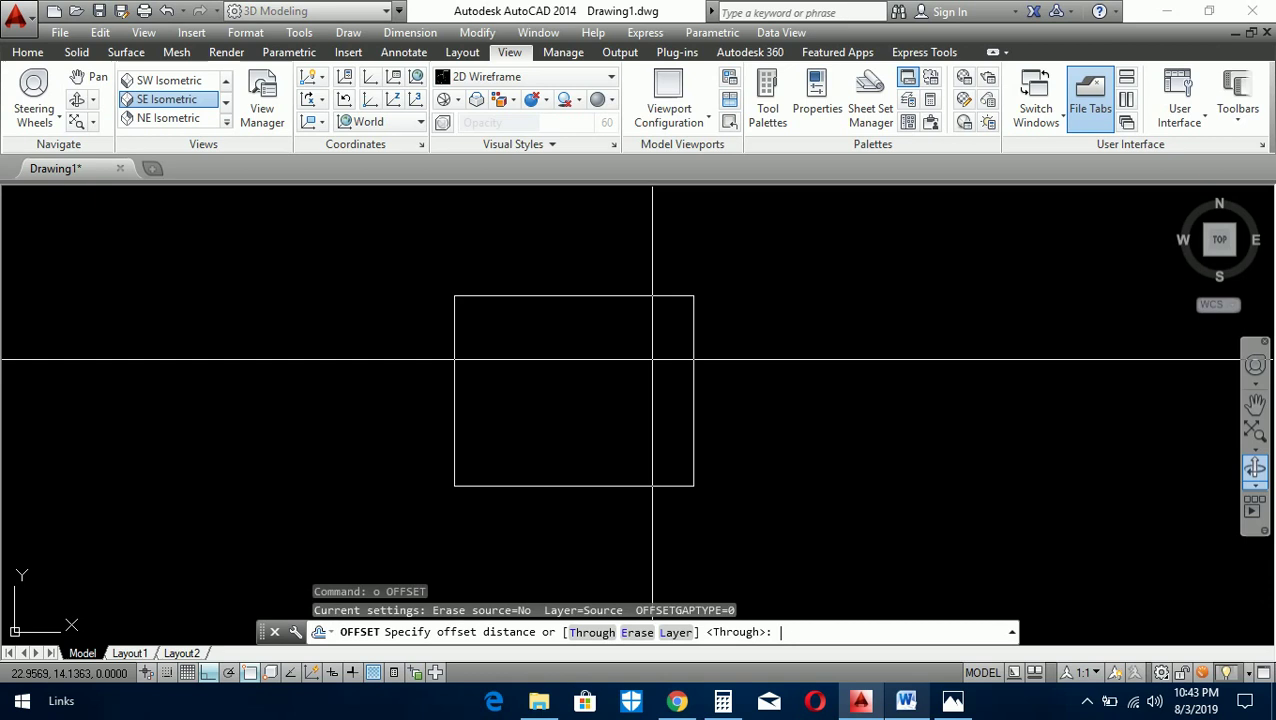
pyautogui.write('.25')
pyautogui.press('Return')
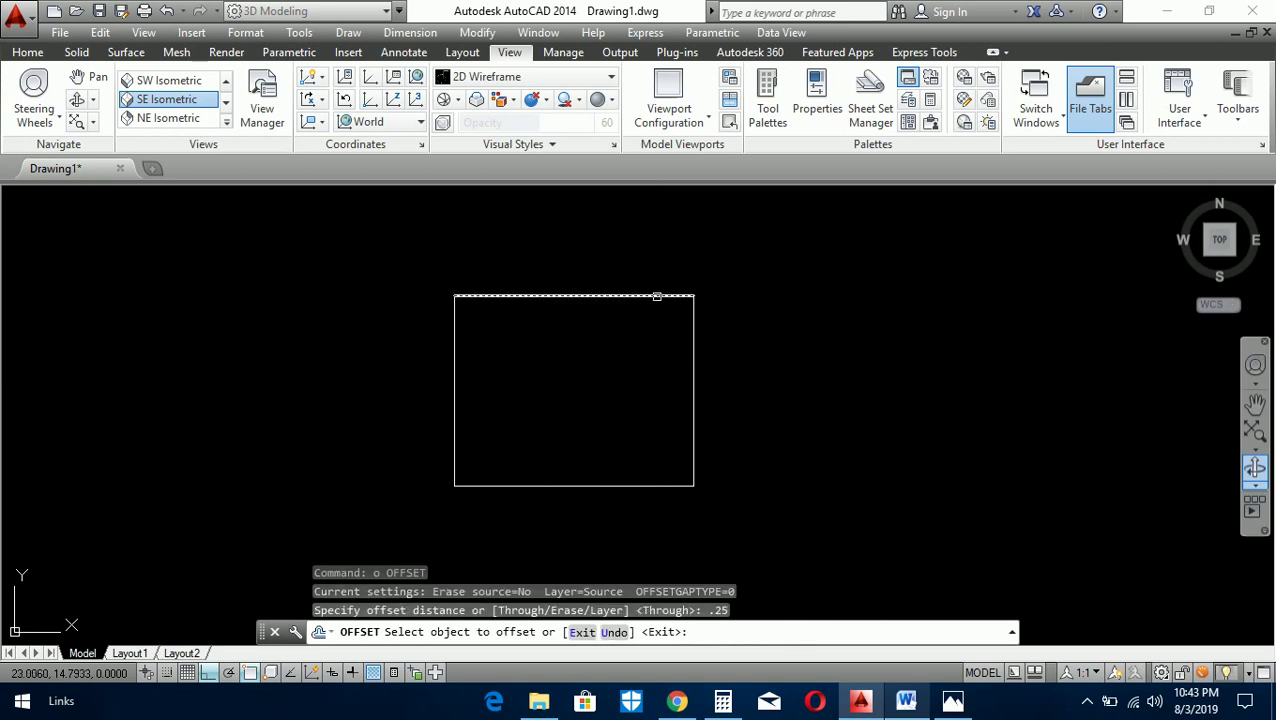
pyautogui.click(657, 296)
pyautogui.click(660, 255)
pyautogui.click(689, 341)
pyautogui.click(613, 345)
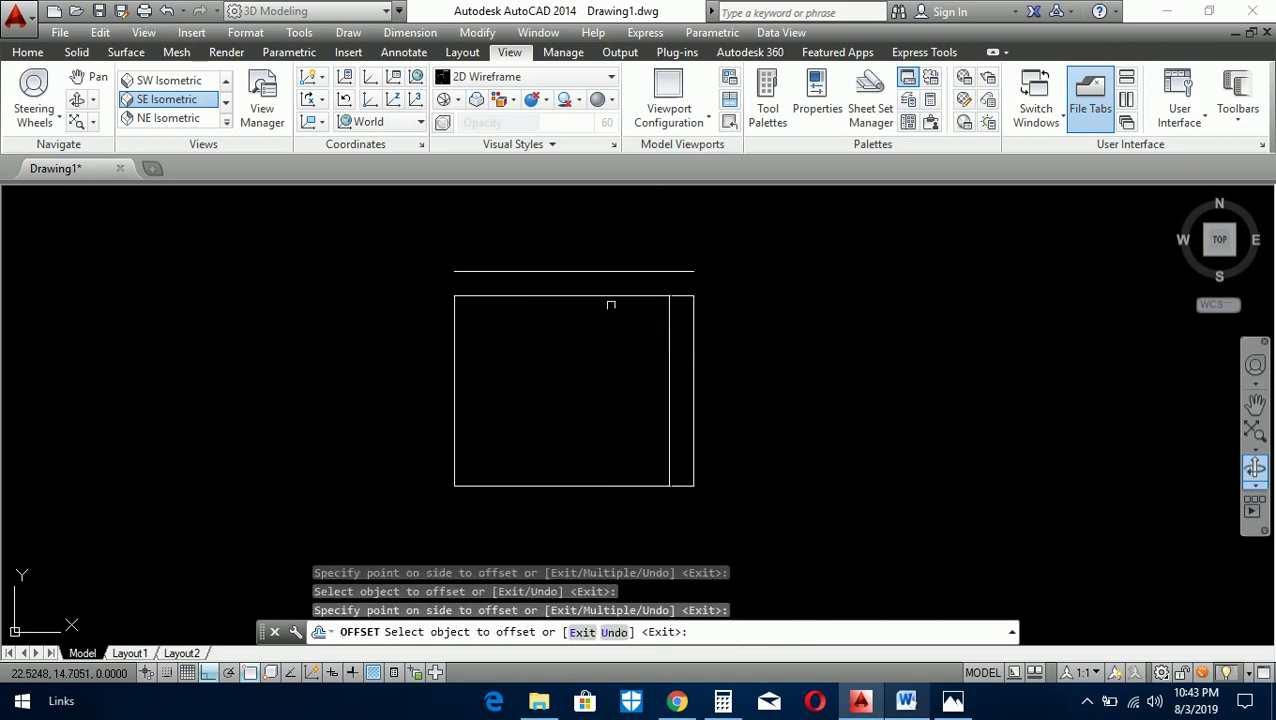
pyautogui.click(611, 297)
pyautogui.click(604, 340)
pyautogui.press('Escape')
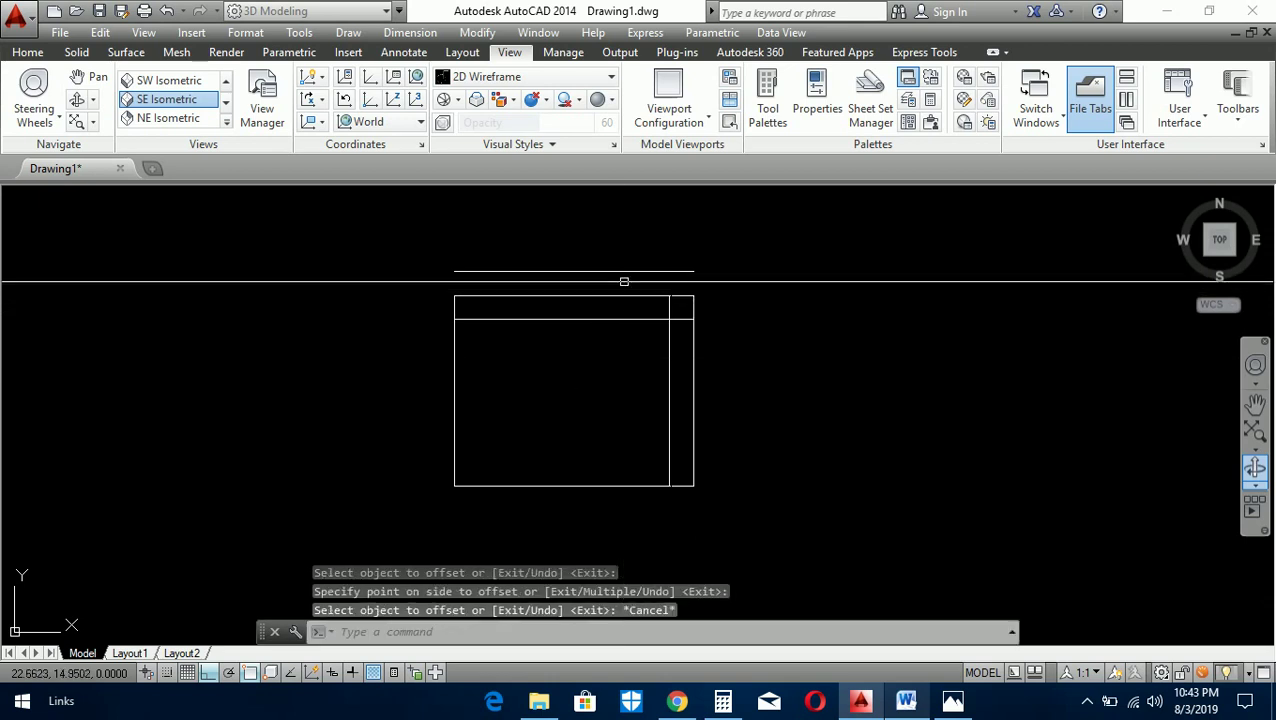
# - Erase the stray offset line above the plate outline
pyautogui.click(624, 281)
pyautogui.click(612, 266)
pyautogui.write('e')
pyautogui.press('Return')
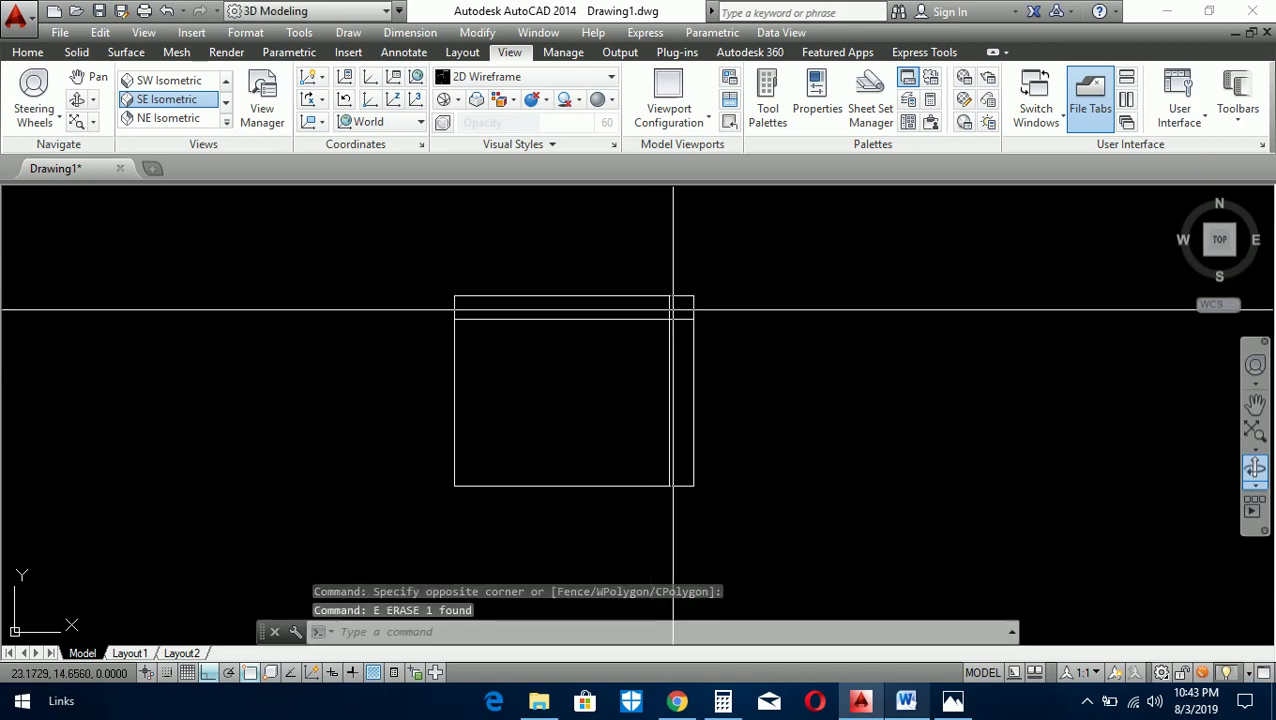
pyautogui.scroll(5, 673, 310)
# - Draw a .22-diameter hole circle centred at the guide lines' intersection
pyautogui.write('c')
pyautogui.press('Return')
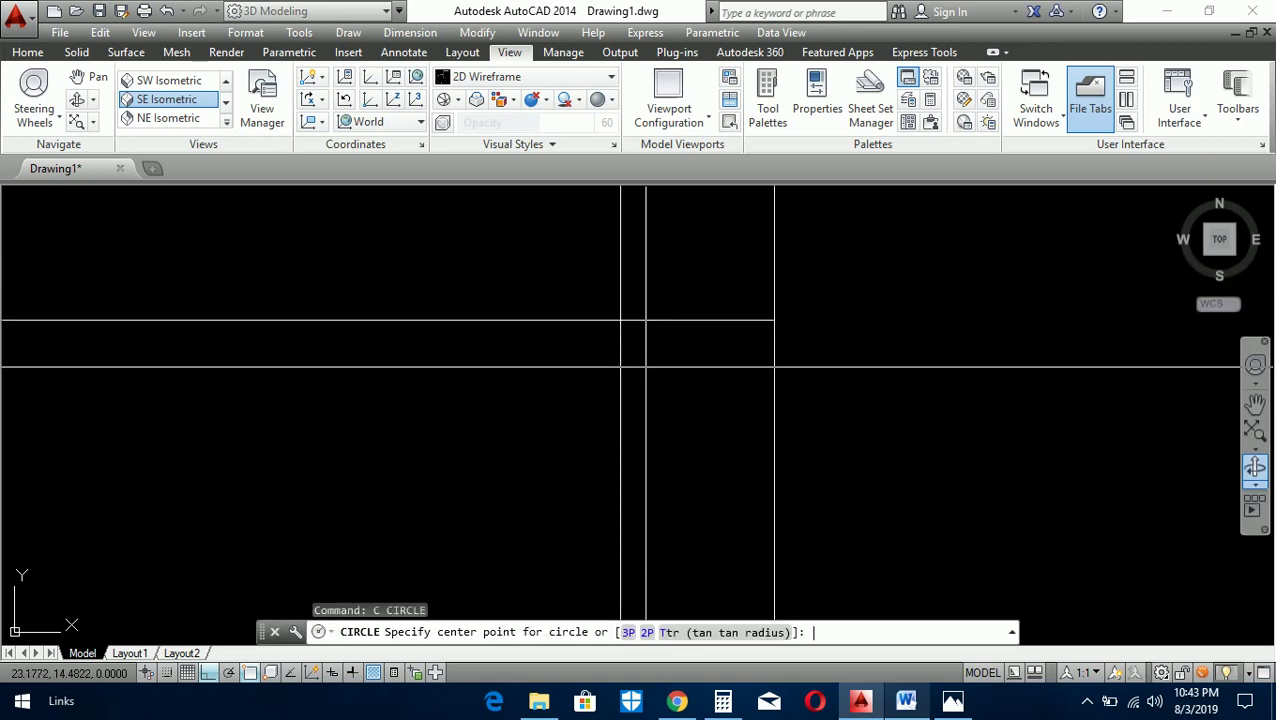
pyautogui.keyDown('shift'); pyautogui.rightClick(582, 373); pyautogui.keyUp('shift')
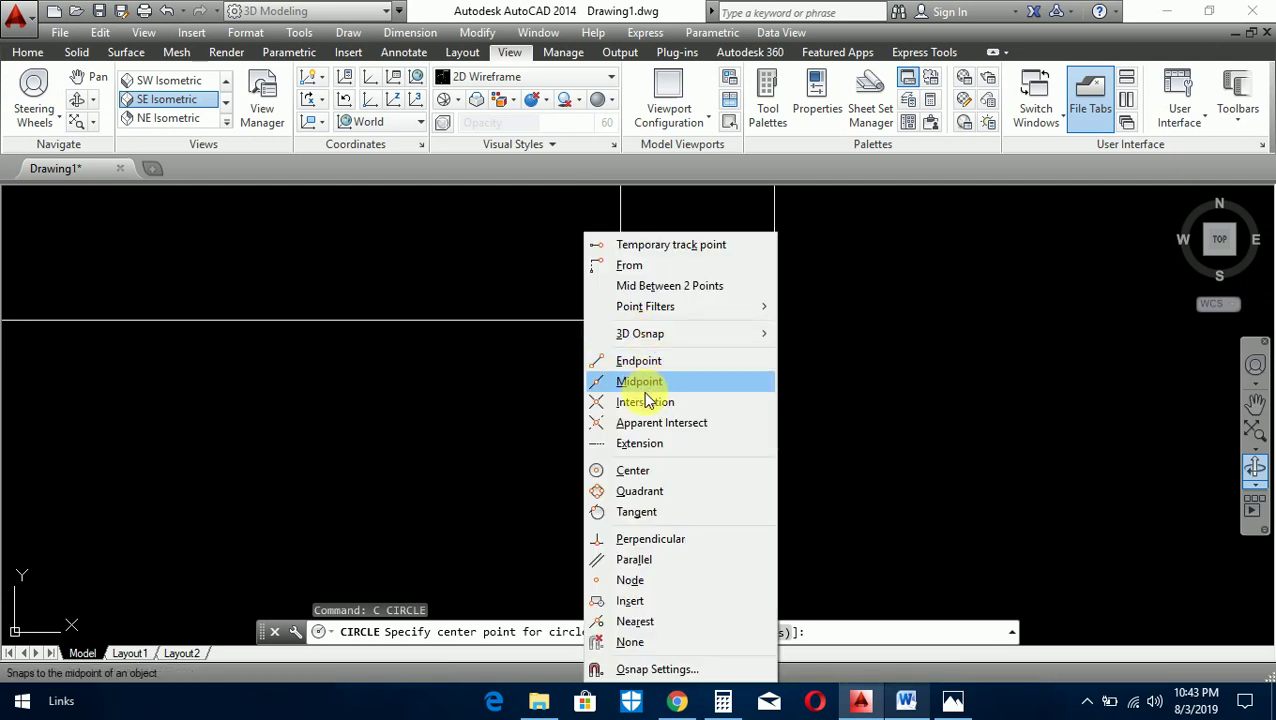
pyautogui.click(645, 401)
pyautogui.click(621, 321)
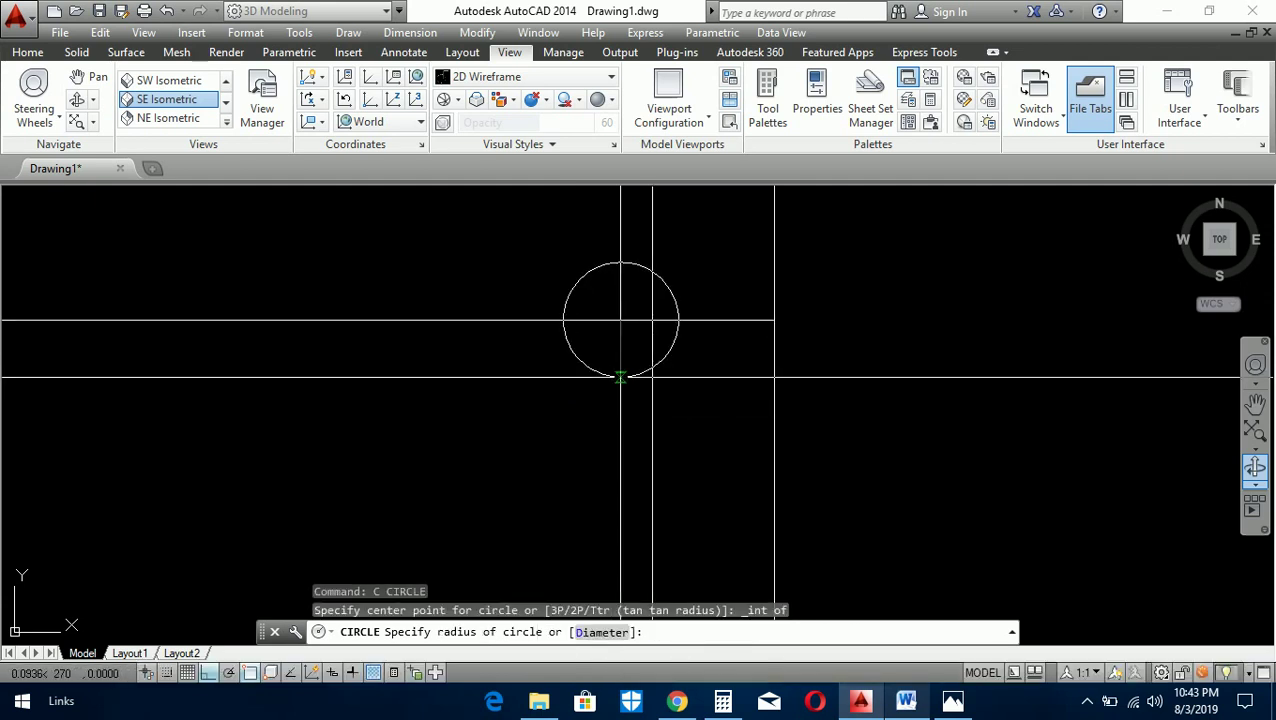
pyautogui.write('d')
pyautogui.press('Return')
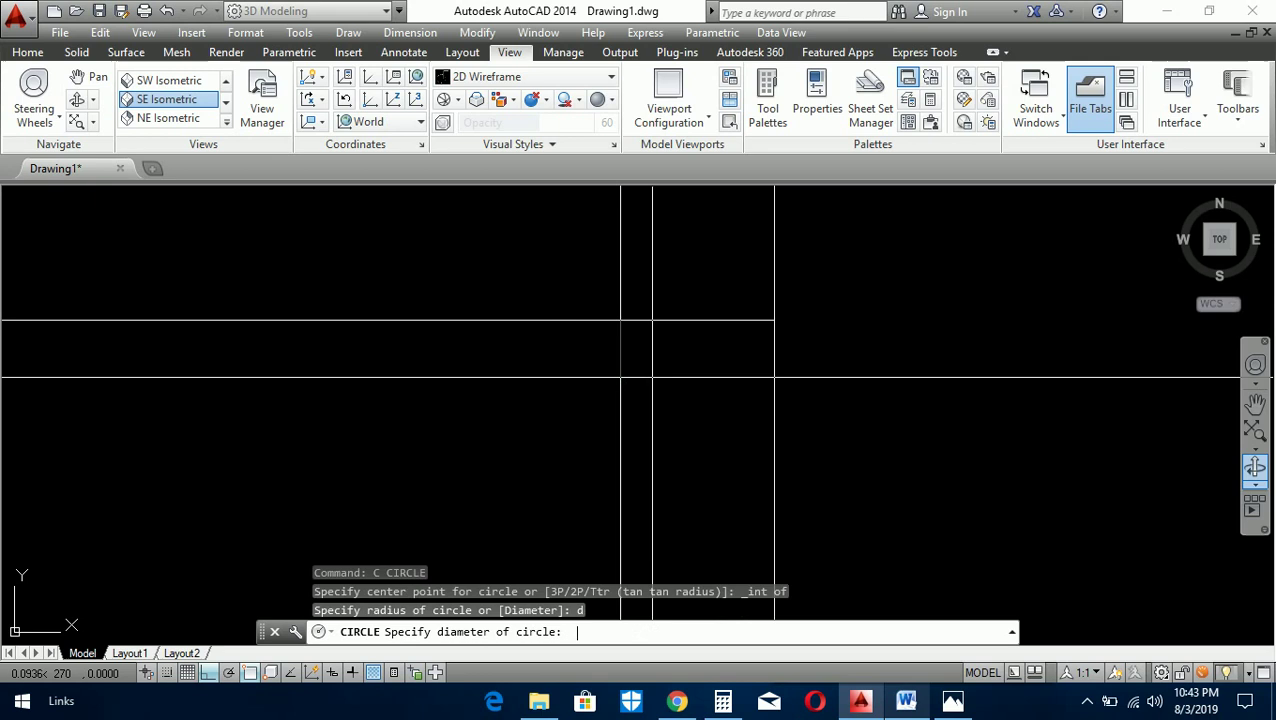
pyautogui.write('.22')
pyautogui.press('Return')
pyautogui.scroll(-4, 652, 378)
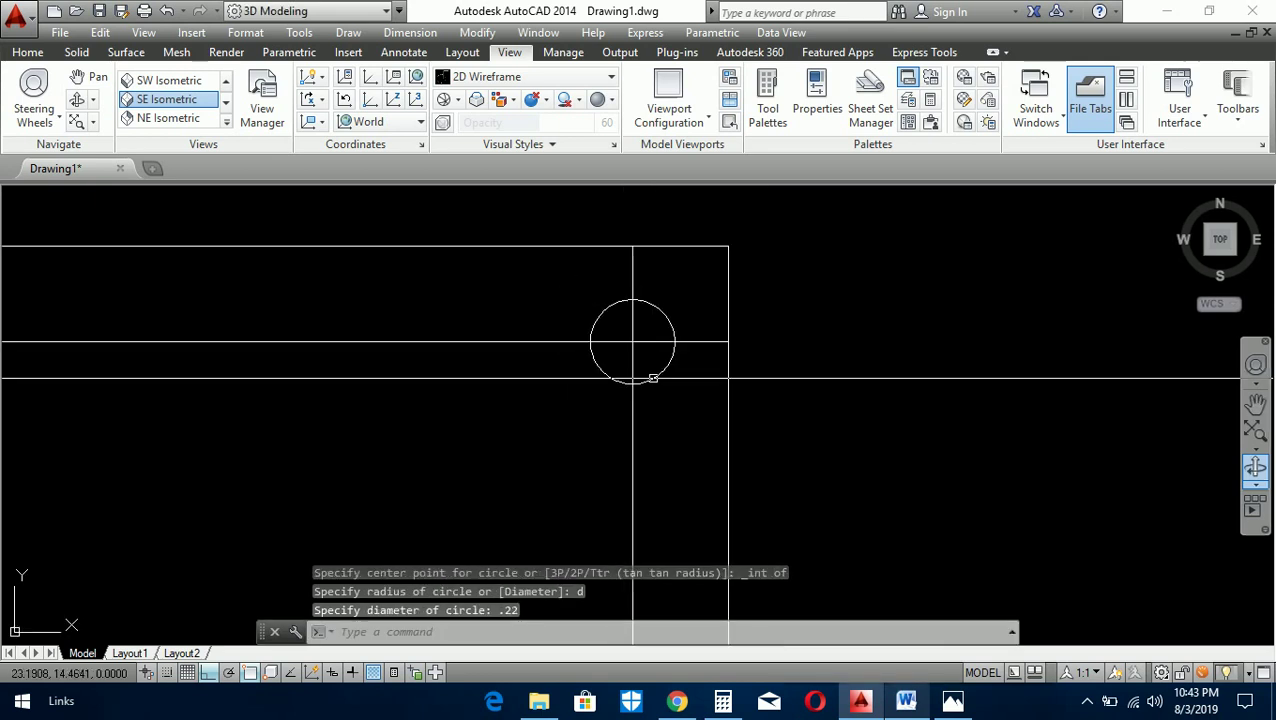
# - Erase the horizontal and vertical offset guide lines
pyautogui.press('Escape')
pyautogui.press('Escape')
pyautogui.click(603, 320)
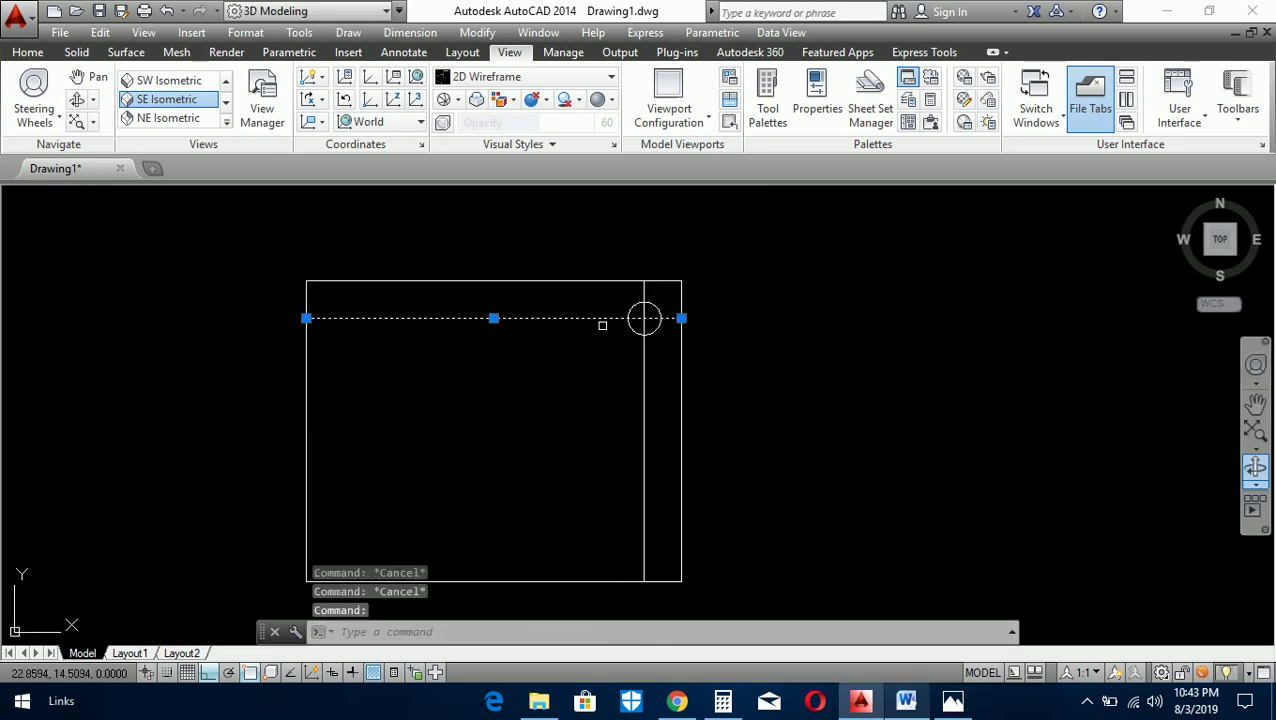
pyautogui.write('e')
pyautogui.press('Return')
pyautogui.click(655, 368)
pyautogui.click(597, 379)
pyautogui.write('e')
pyautogui.press('Return')
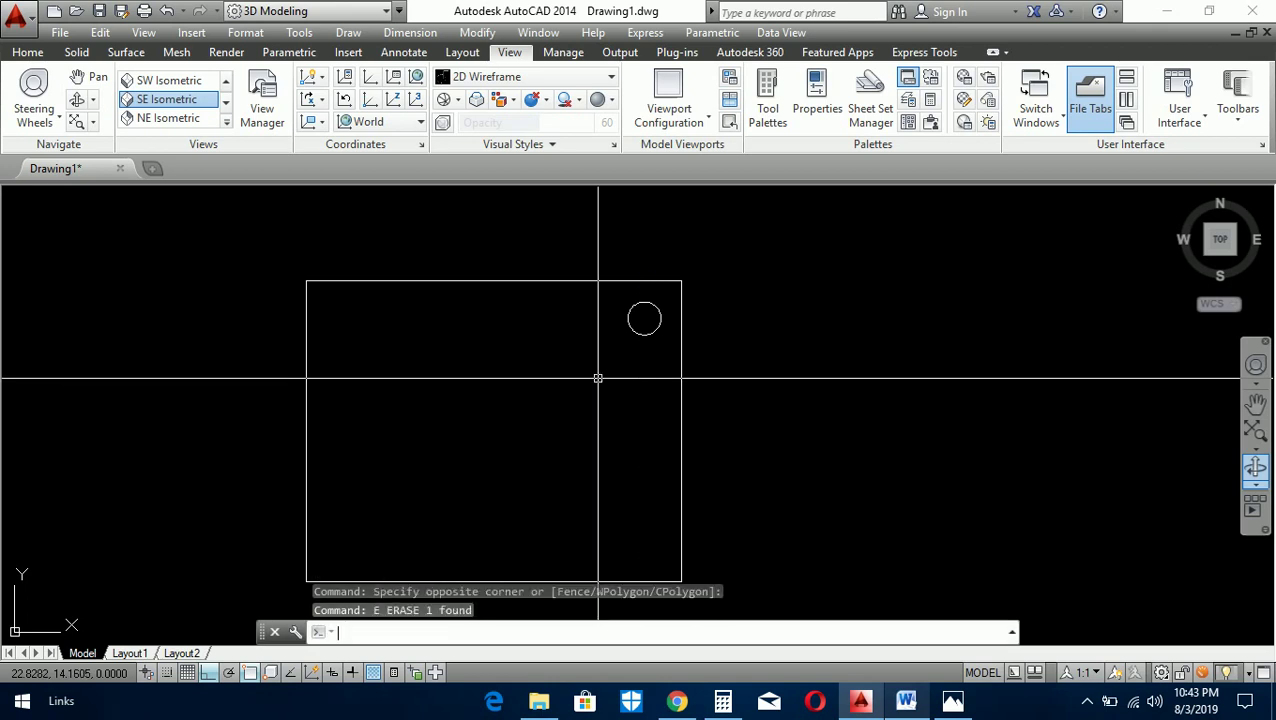
# - Mirror the hole across the top edge's midpoint, keeping the original
pyautogui.write('mi')
pyautogui.press('Return')
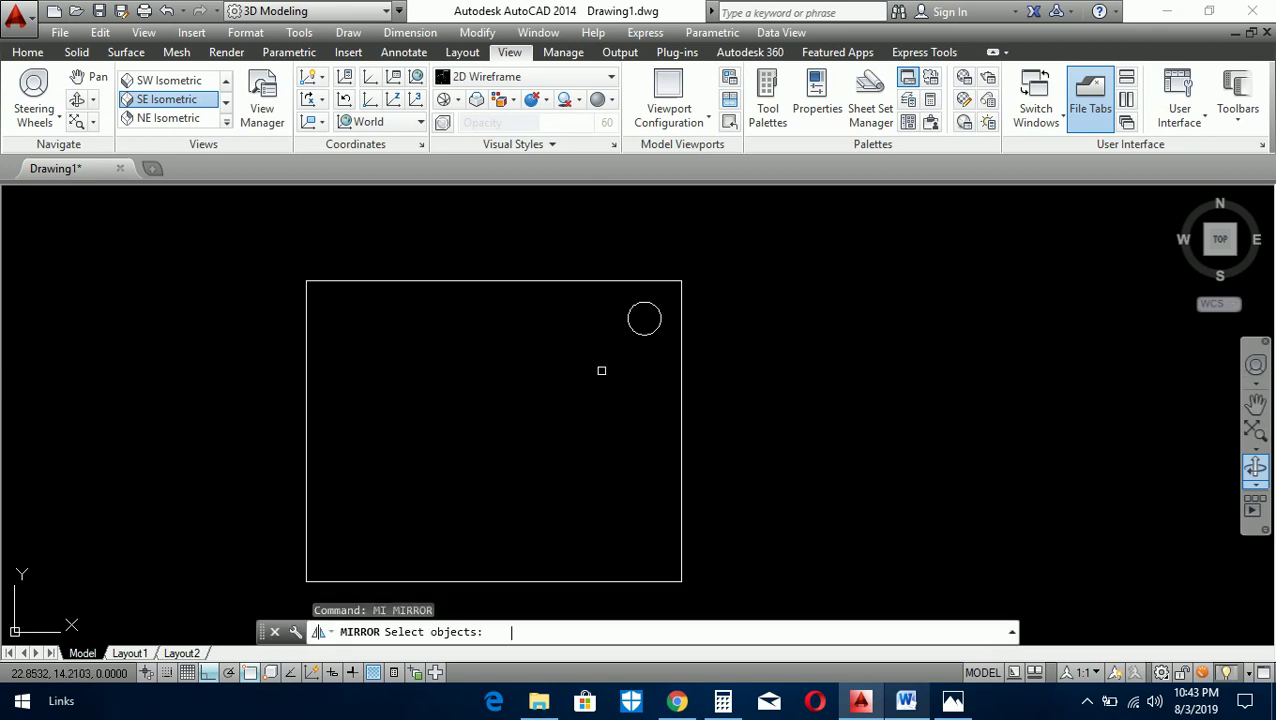
pyautogui.click(624, 328)
pyautogui.press('Return')
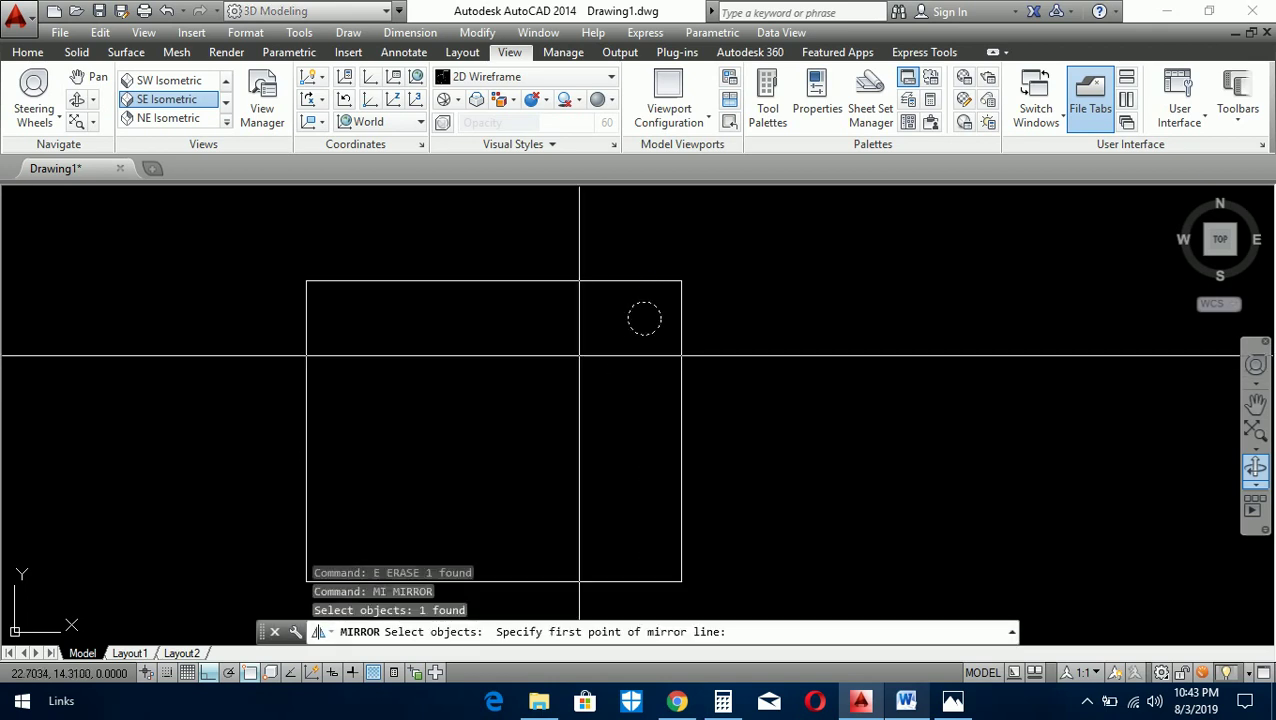
pyautogui.keyDown('shift'); pyautogui.rightClick(535, 350); pyautogui.keyUp('shift')
pyautogui.click(592, 381)
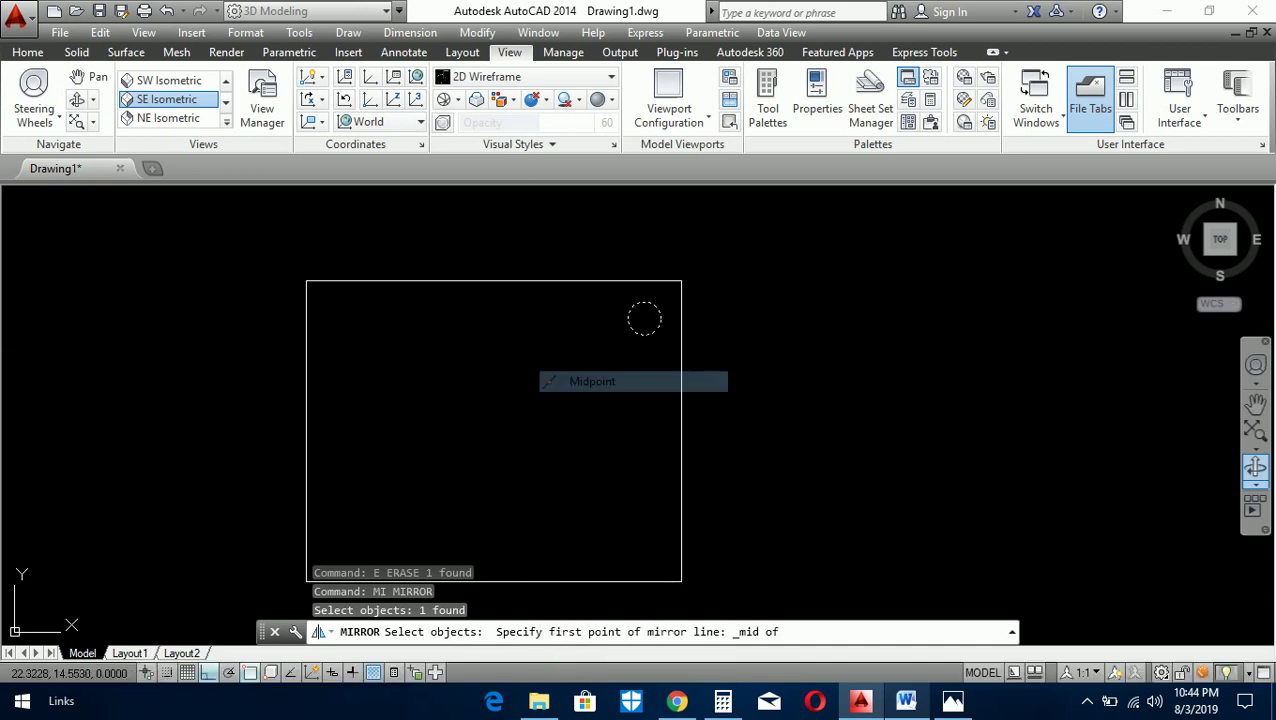
pyautogui.click(494, 281)
pyautogui.click(530, 465)
pyautogui.press('Return')
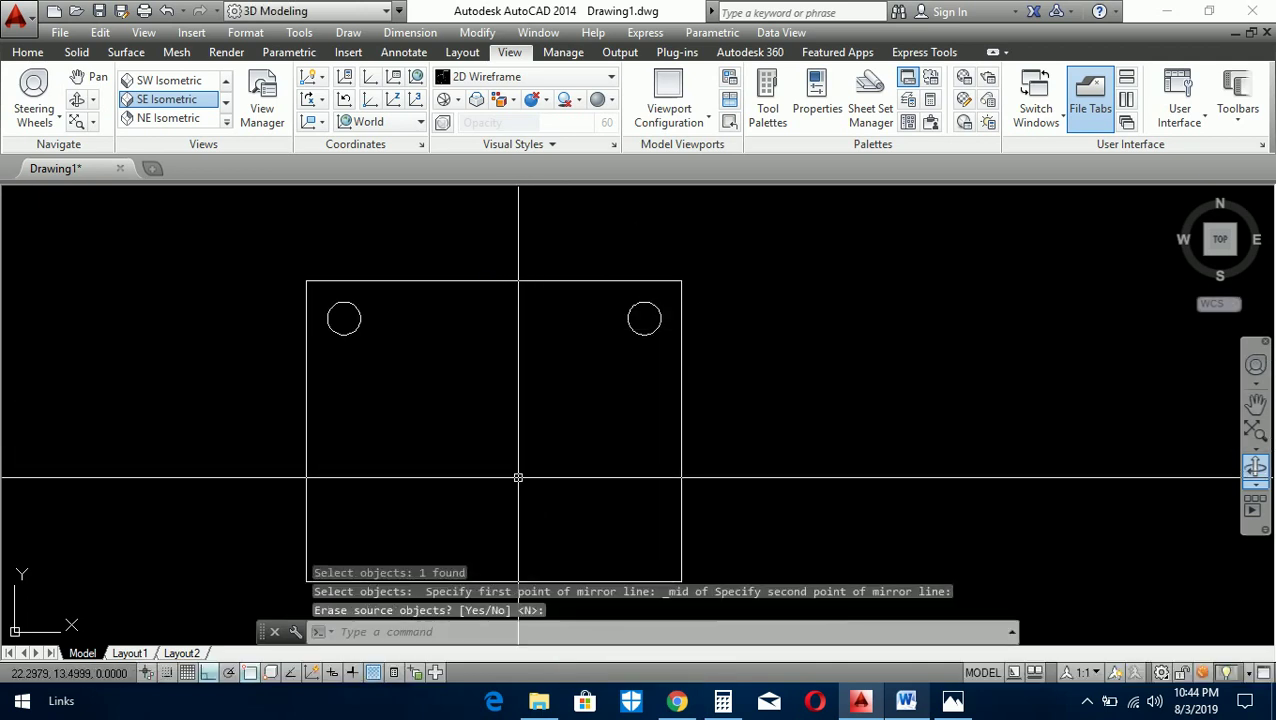
pyautogui.press('Return')
pyautogui.press('Escape')
pyautogui.press('Escape')
# - Mirror both holes across the right edge's midpoint to complete four corner holes
pyautogui.press('Return')
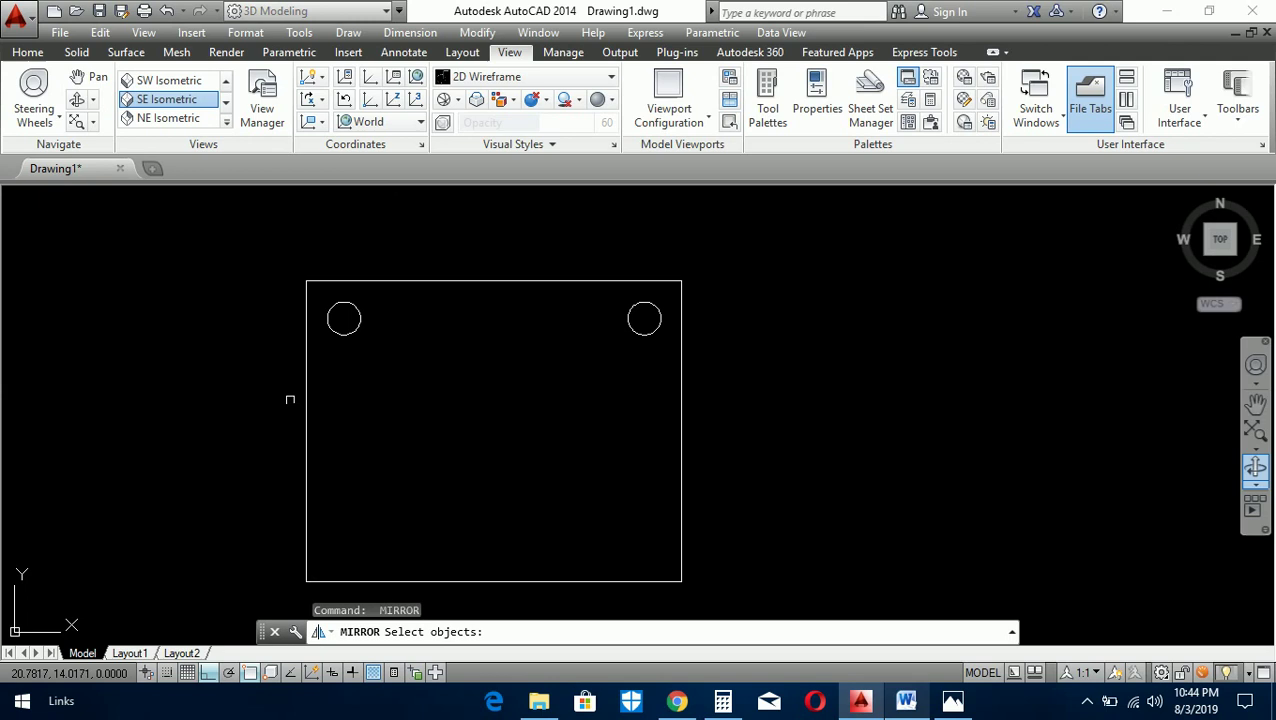
pyautogui.click(729, 292)
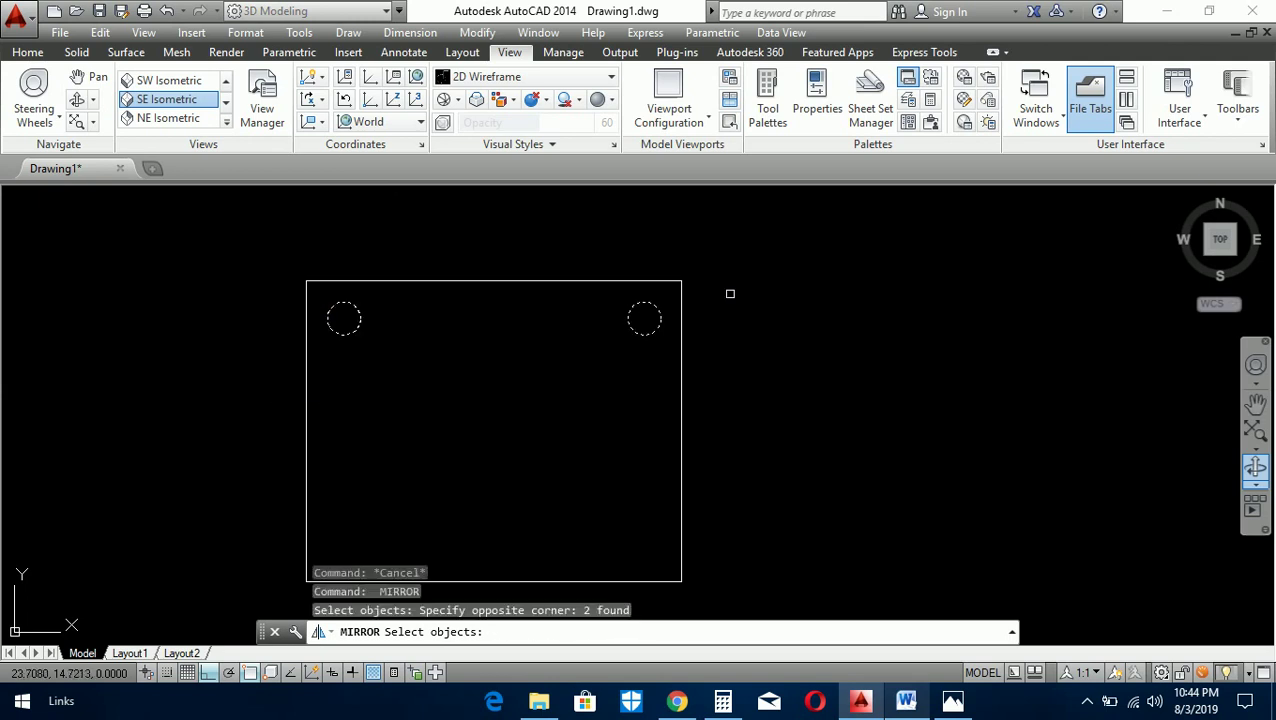
pyautogui.press('Return')
pyautogui.click(681, 432)
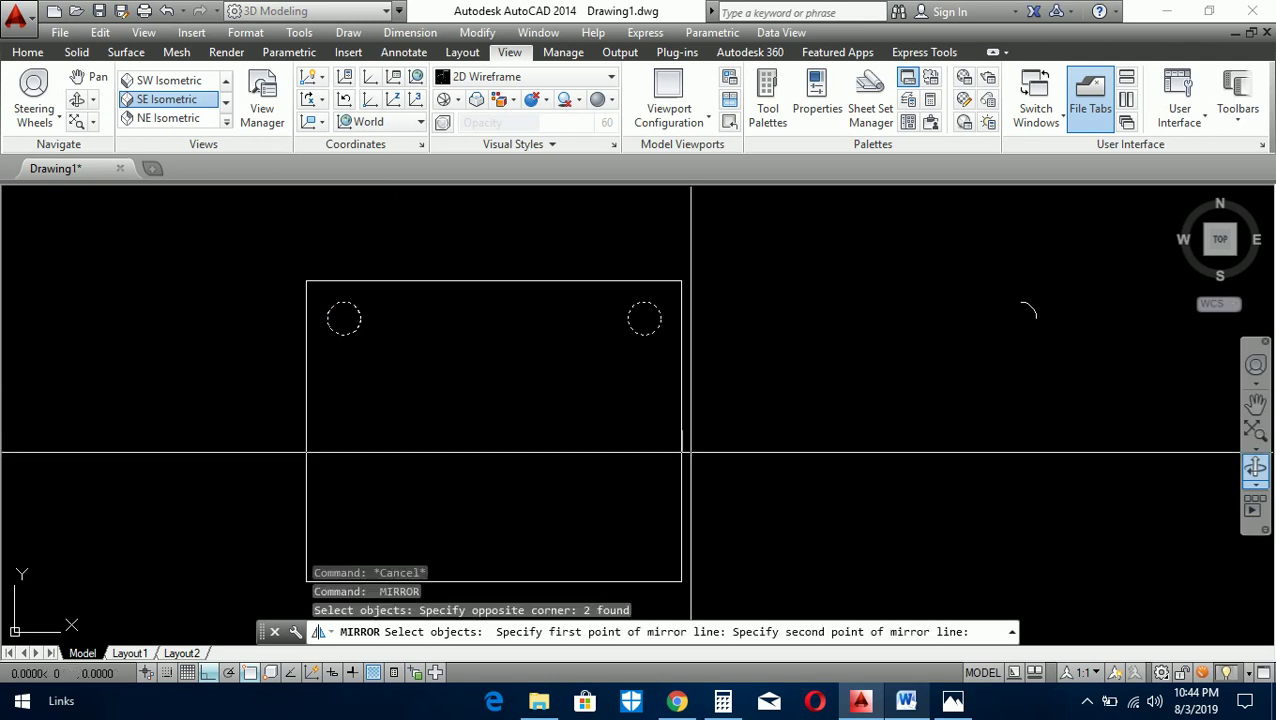
pyautogui.click(993, 449)
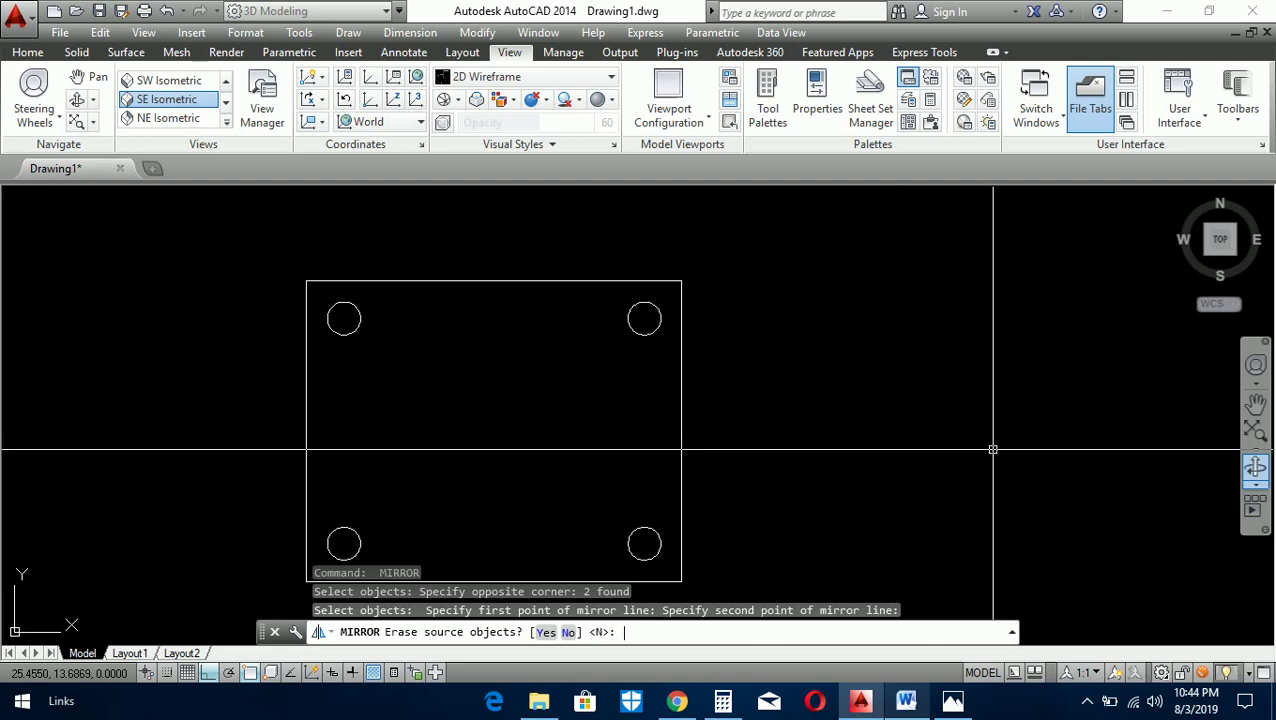
pyautogui.press('Return')
pyautogui.scroll(-2, 760, 452)
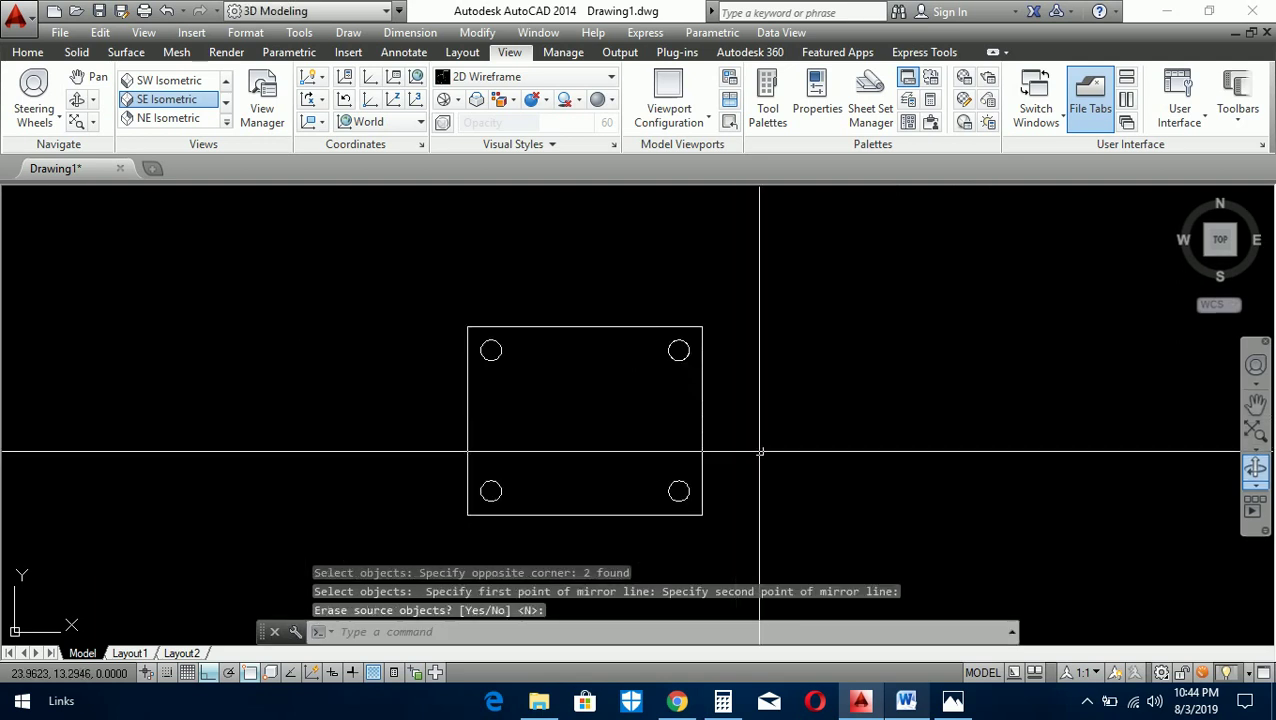
# - Copy the plate's top, right and bottom edges to the right of the plate
pyautogui.click(952, 701)
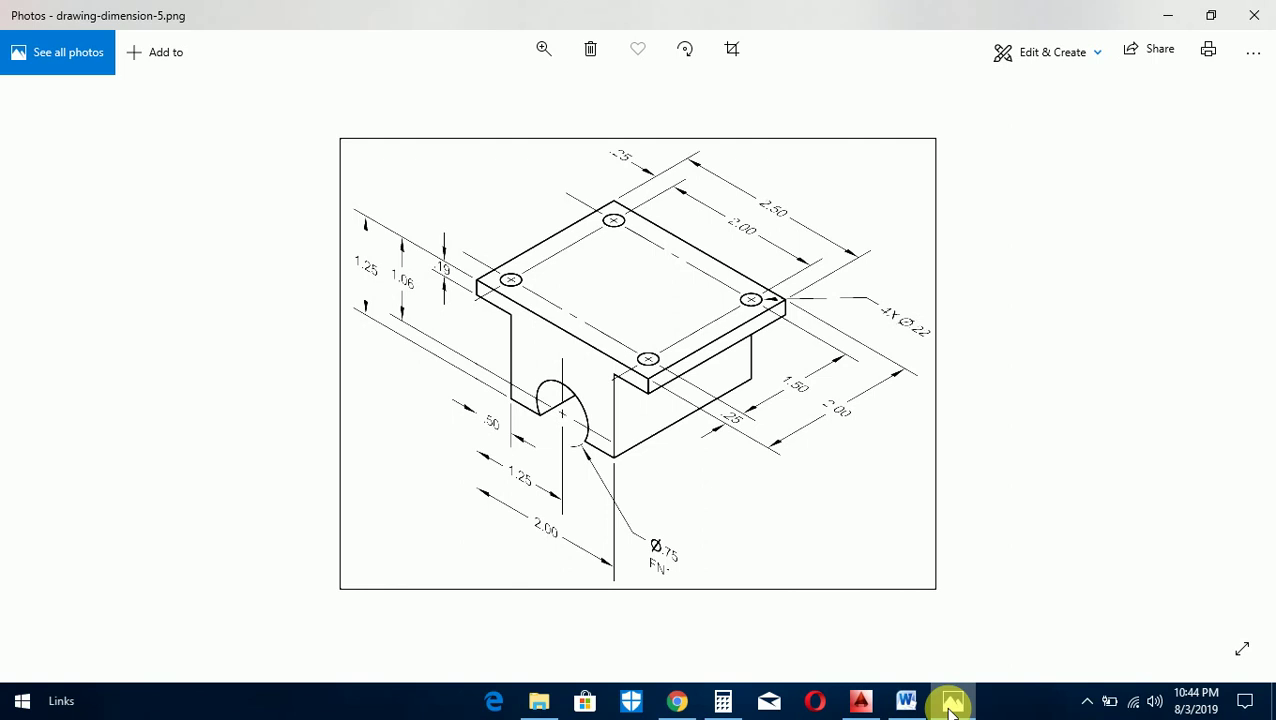
pyautogui.click(952, 701)
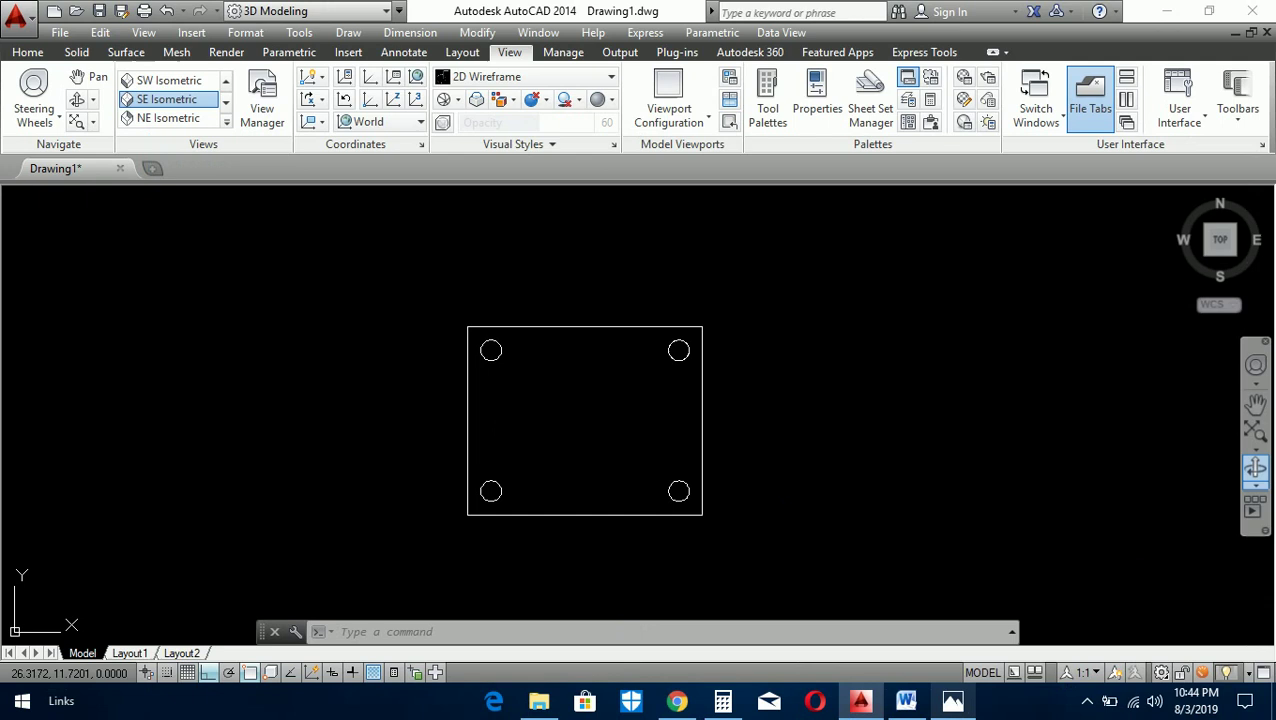
pyautogui.click(725, 445)
pyautogui.click(675, 393)
pyautogui.click(652, 314)
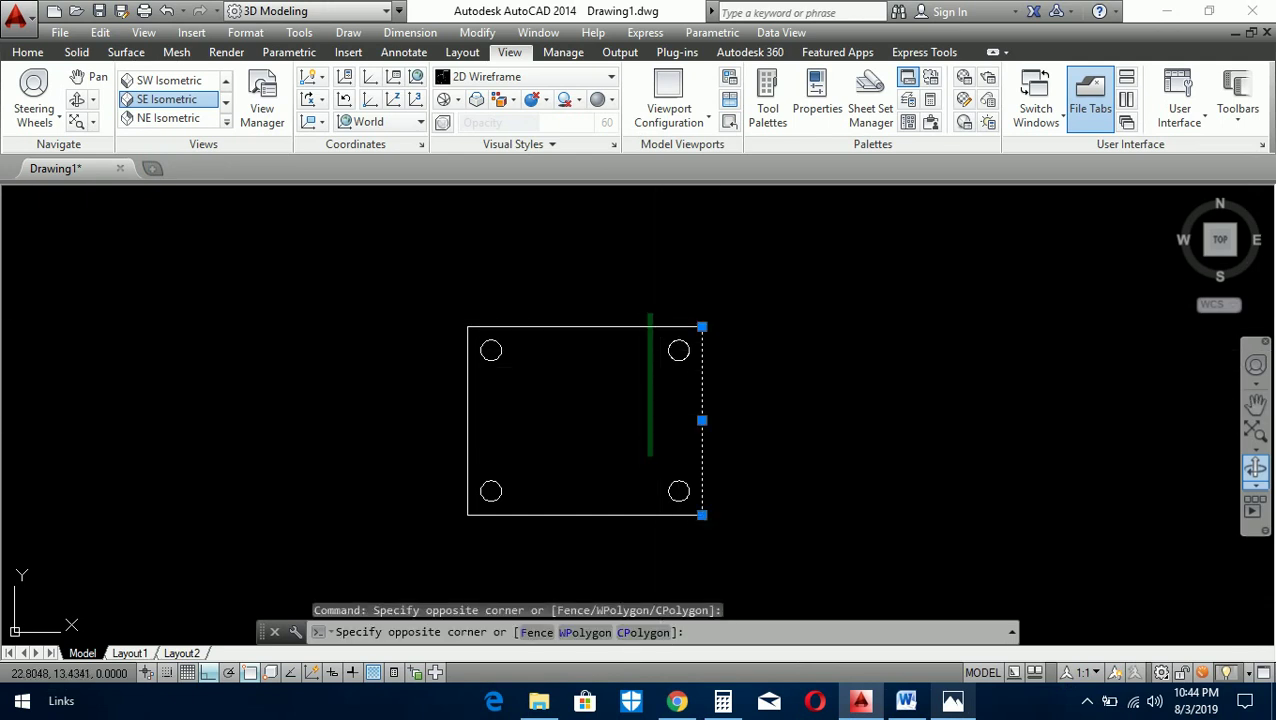
pyautogui.click(641, 521)
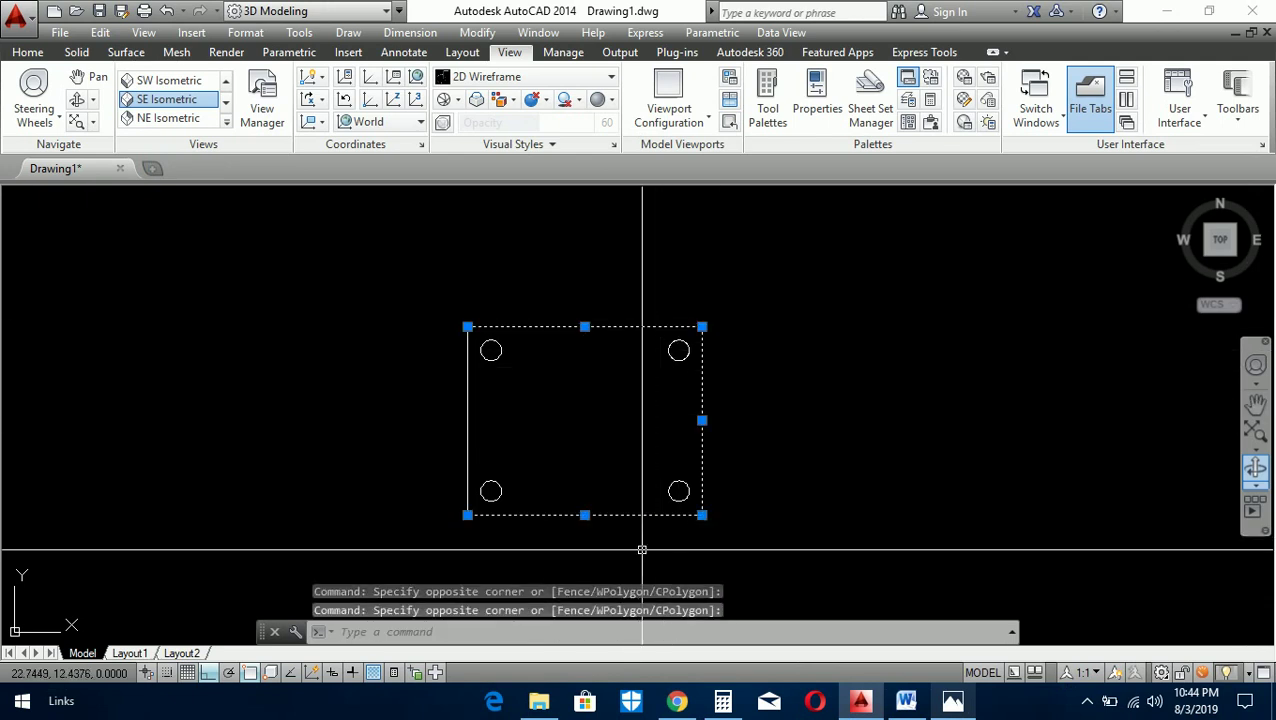
pyautogui.write('CP')
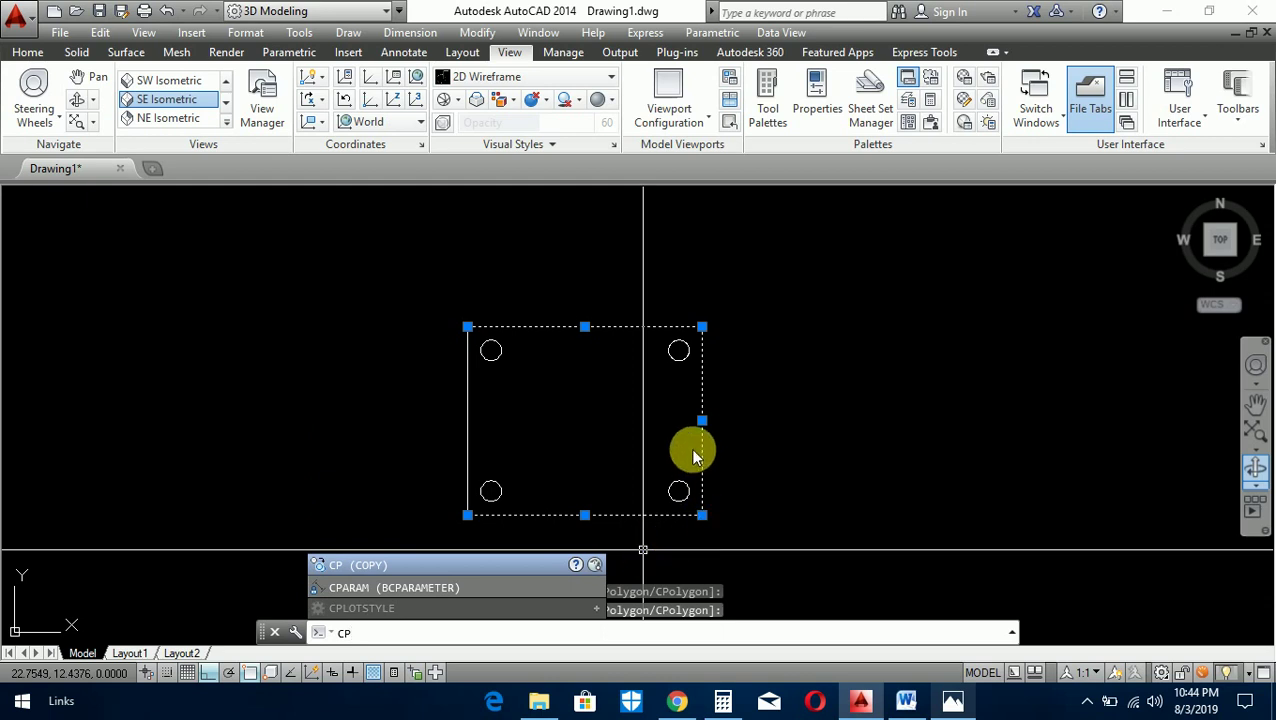
pyautogui.press('Return')
pyautogui.click(679, 350)
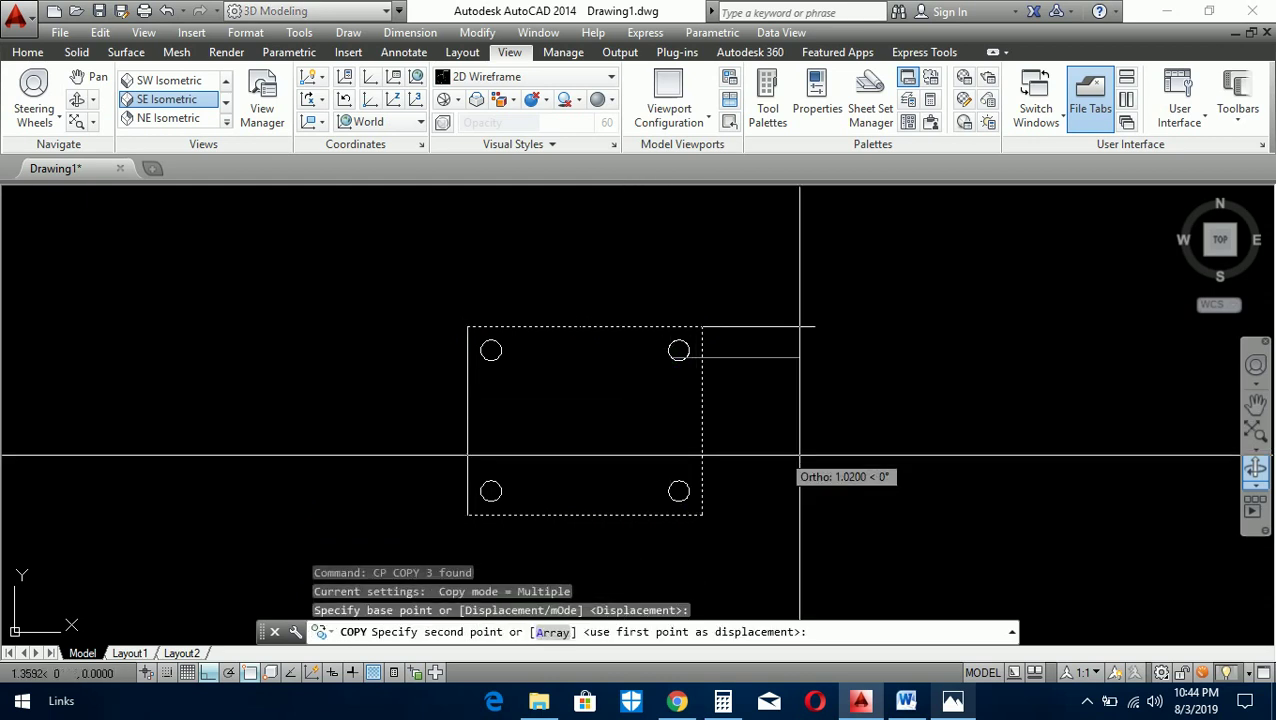
pyautogui.click(1054, 442)
pyautogui.press('Escape')
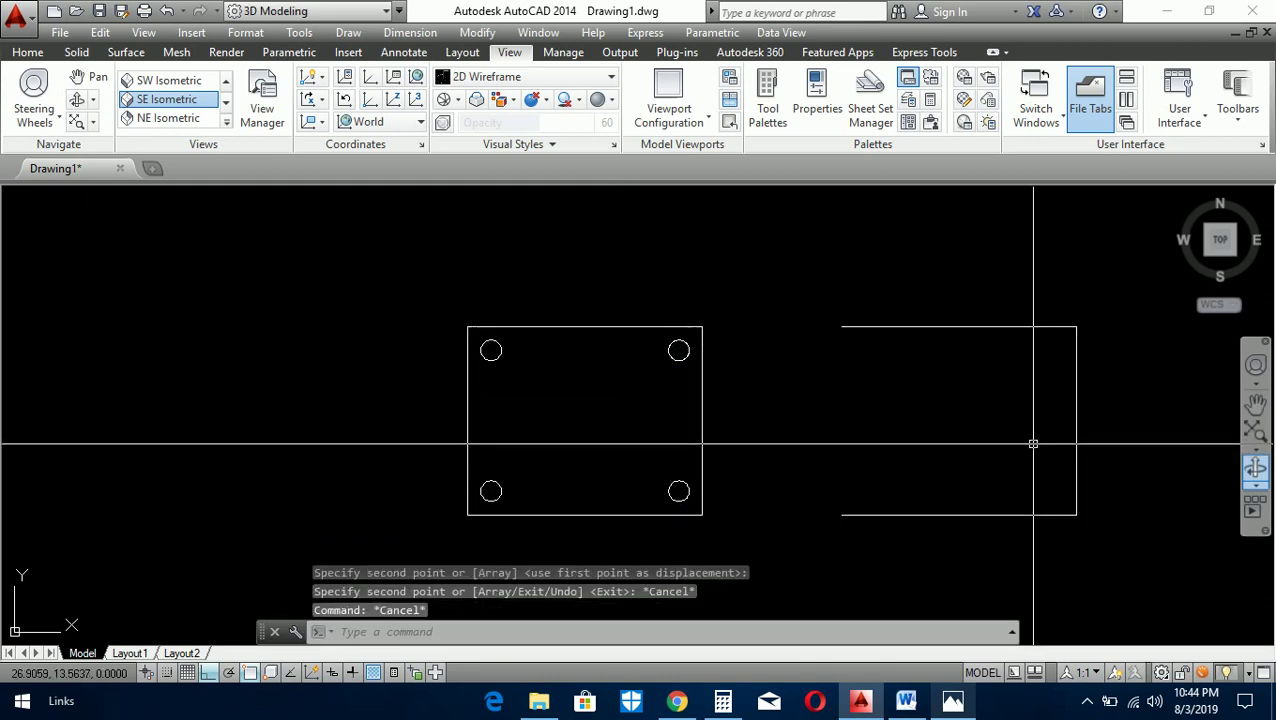
# - Offset the copied right edge 1.5 to the left
pyautogui.write('o')
pyautogui.press('Return')
pyautogui.write('1.5')
pyautogui.press('Return')
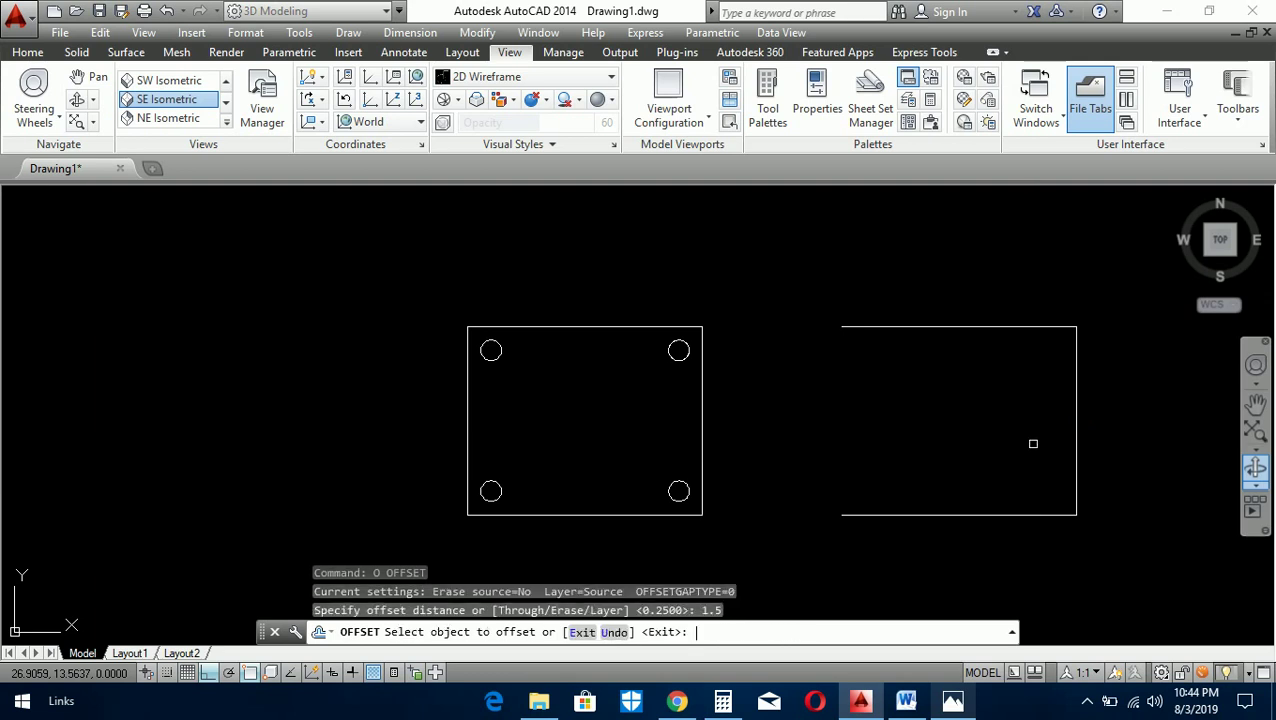
pyautogui.click(1070, 418)
pyautogui.click(983, 419)
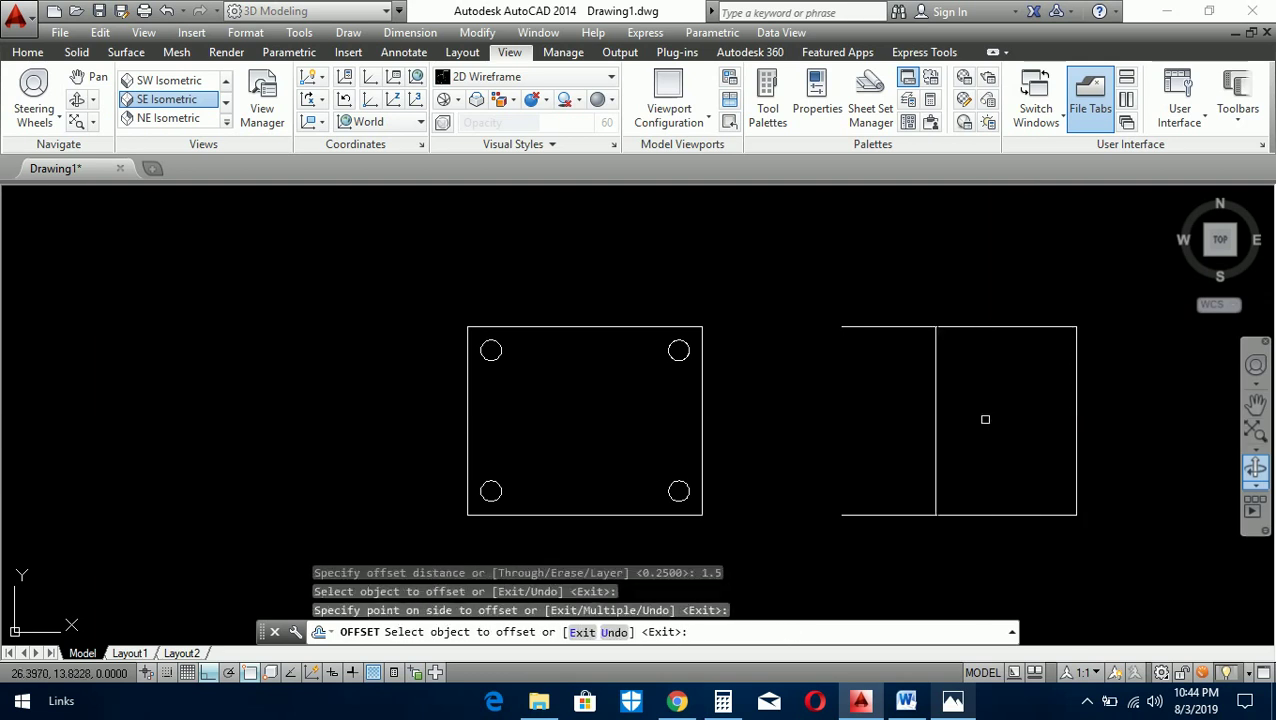
pyautogui.press('Escape')
# - Trim the copied top and bottom lines left of the new edge, leaving a 1.5-wide rectangle
pyautogui.write('tr')
pyautogui.press('Return')
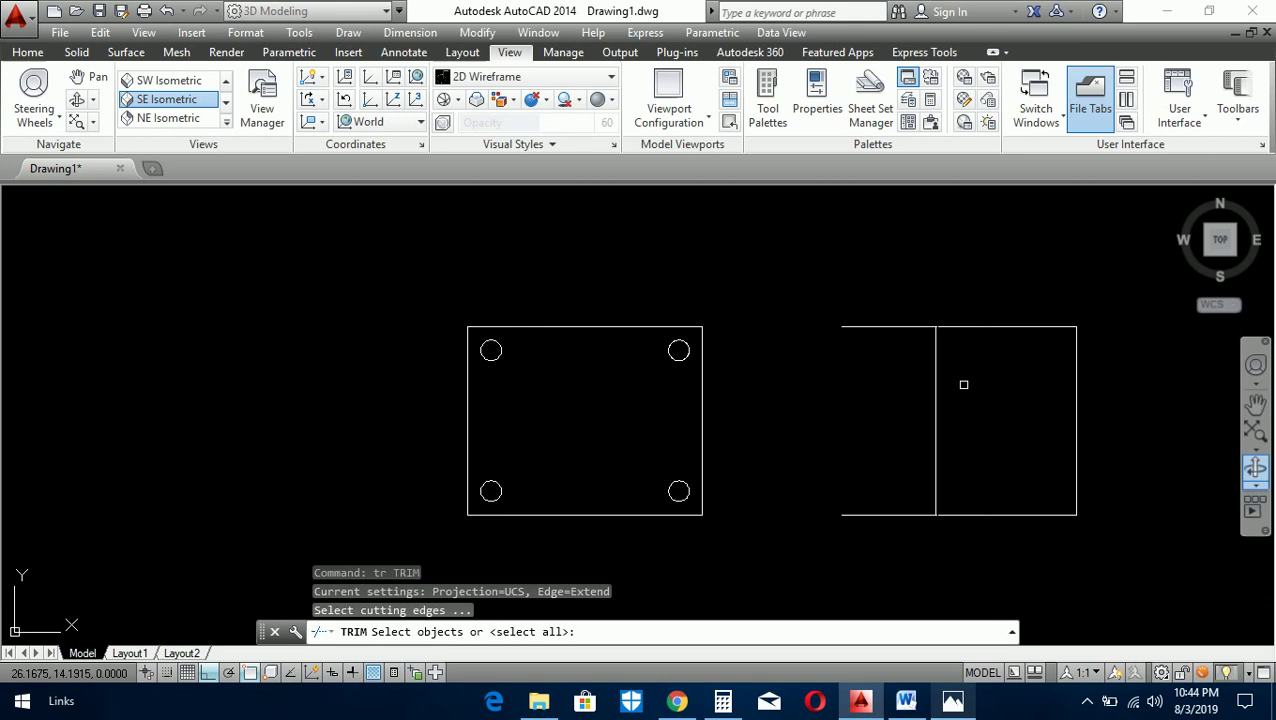
pyautogui.click(965, 379)
pyautogui.click(886, 387)
pyautogui.press('Return')
pyautogui.click(878, 405)
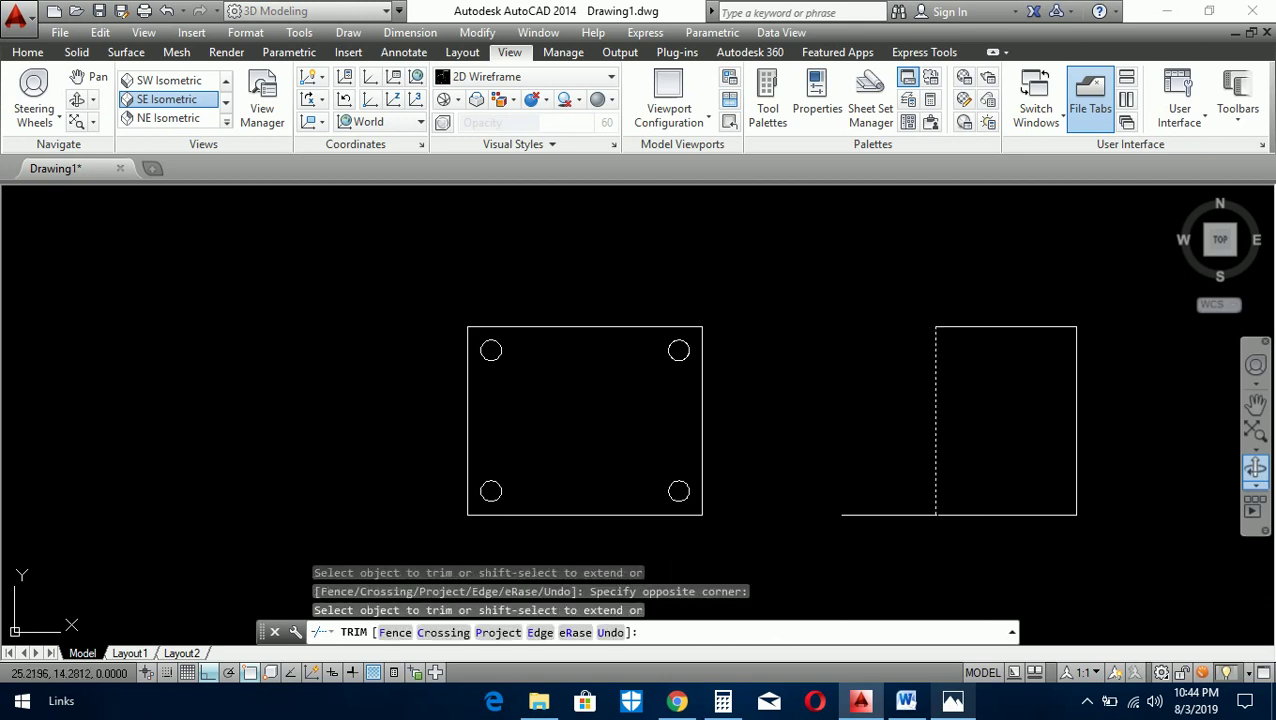
pyautogui.click(873, 375)
pyautogui.click(855, 538)
pyautogui.press('Return')
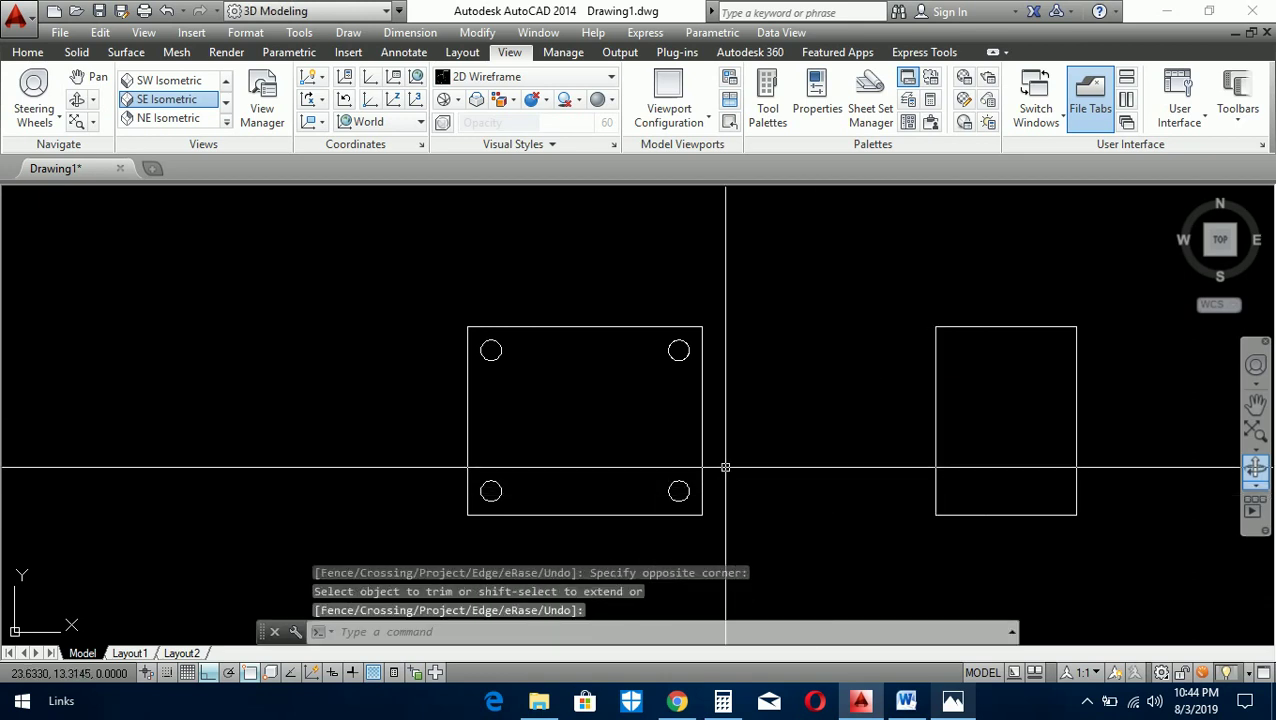
pyautogui.write('m')
pyautogui.press('Return')
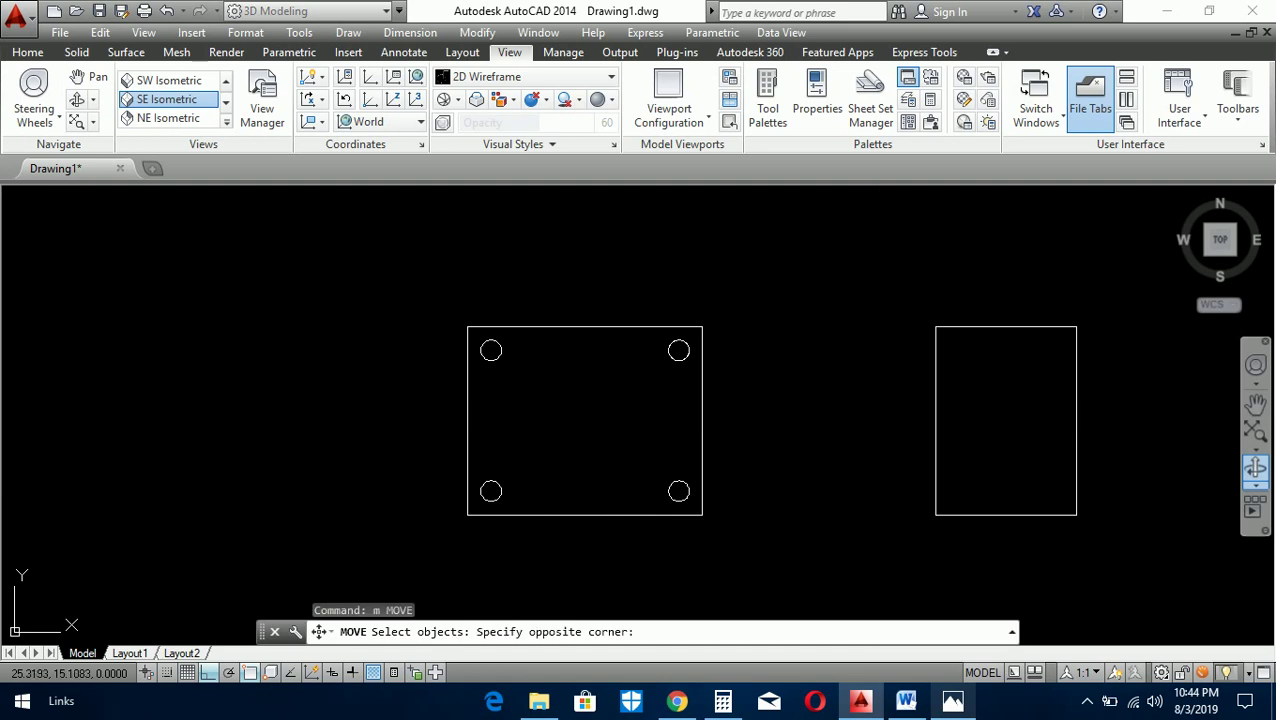
# - Move the narrow rectangle left, closer to the plate
pyautogui.click(1106, 566)
pyautogui.press('Return')
pyautogui.click(1077, 515)
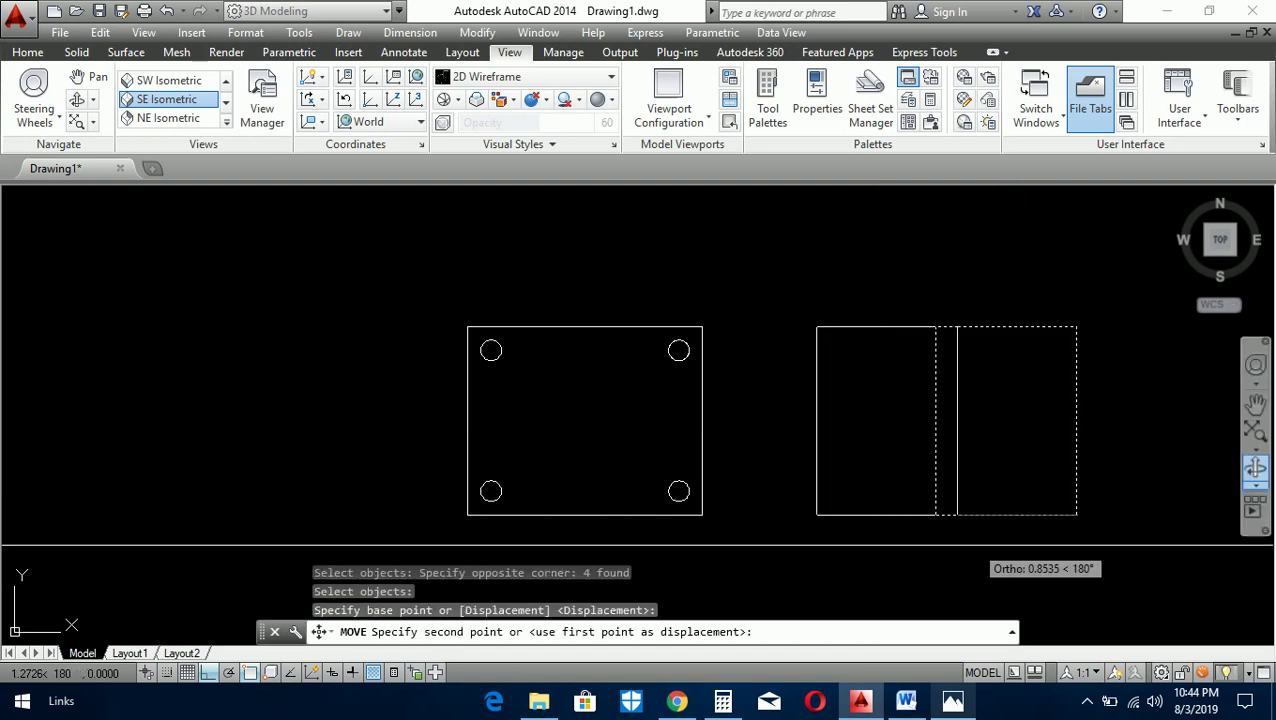
pyautogui.click(897, 515)
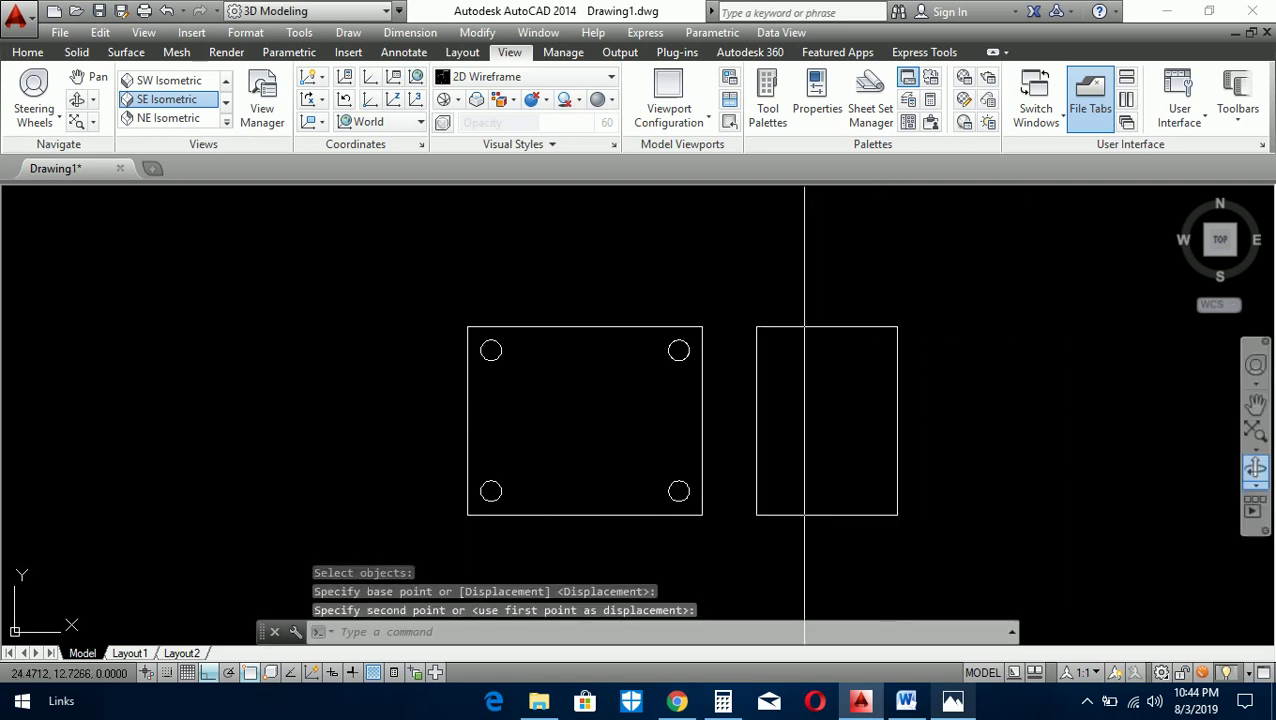
pyautogui.press('Escape')
# - Join the narrow rectangle's lines, then the plate outline's lines, into single polylines
pyautogui.write('j')
pyautogui.press('Return')
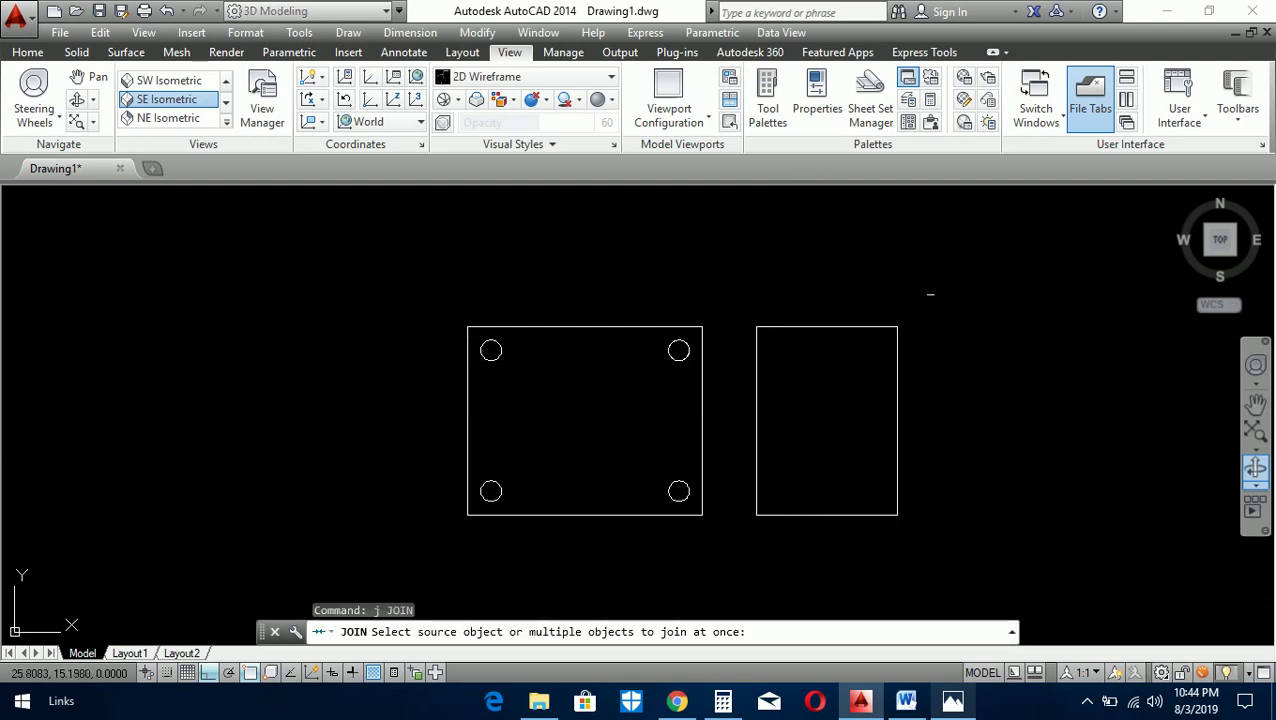
pyautogui.click(930, 291)
pyautogui.click(740, 535)
pyautogui.press('Return')
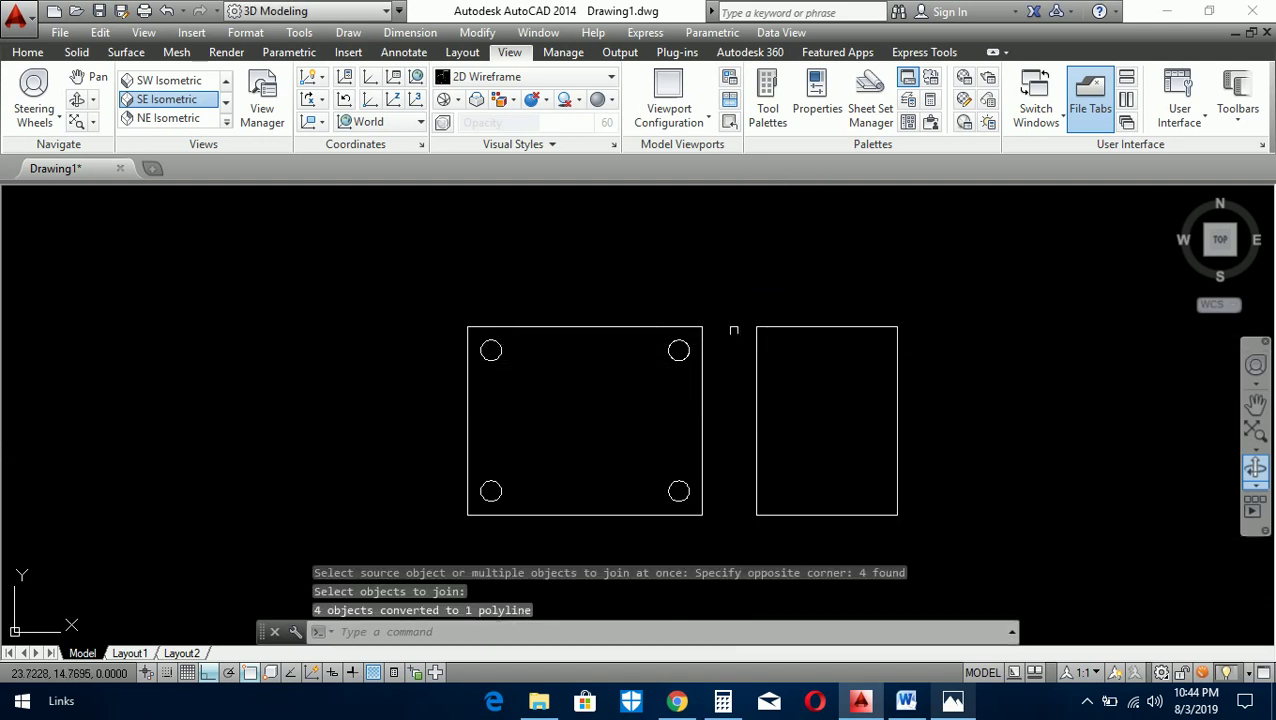
pyautogui.press('Return')
pyautogui.click(733, 271)
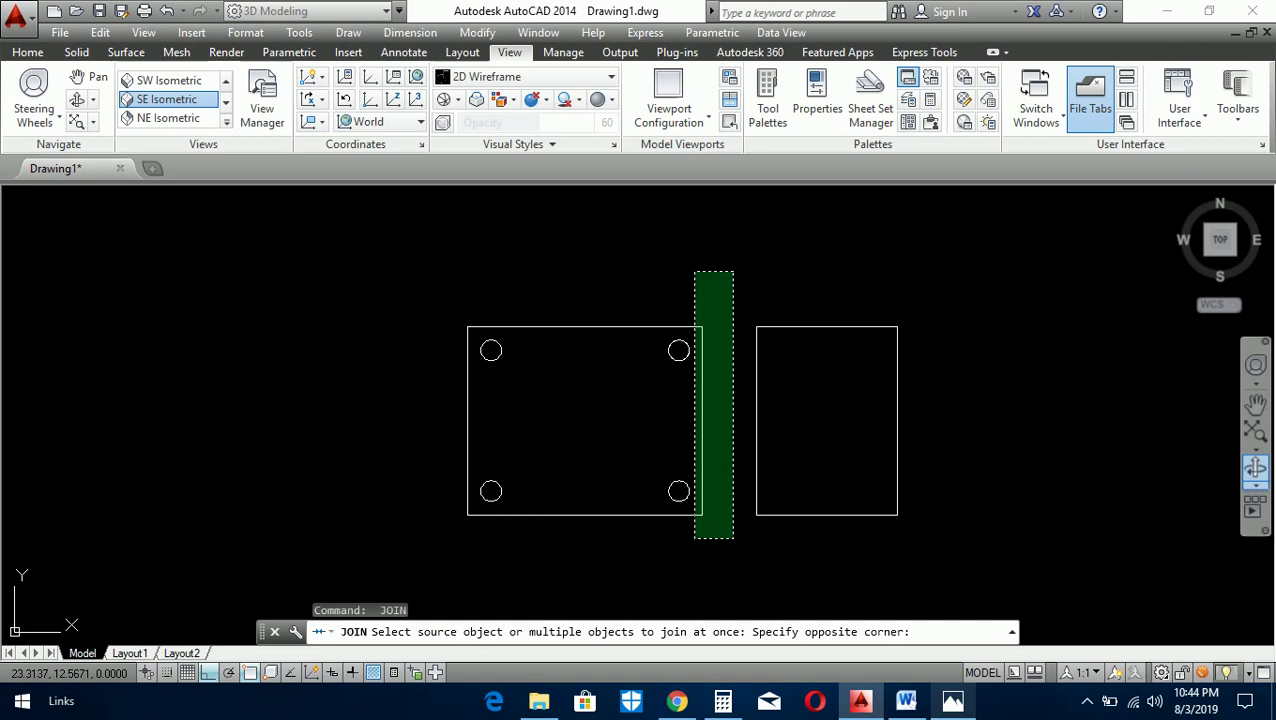
pyautogui.click(695, 538)
pyautogui.click(466, 410)
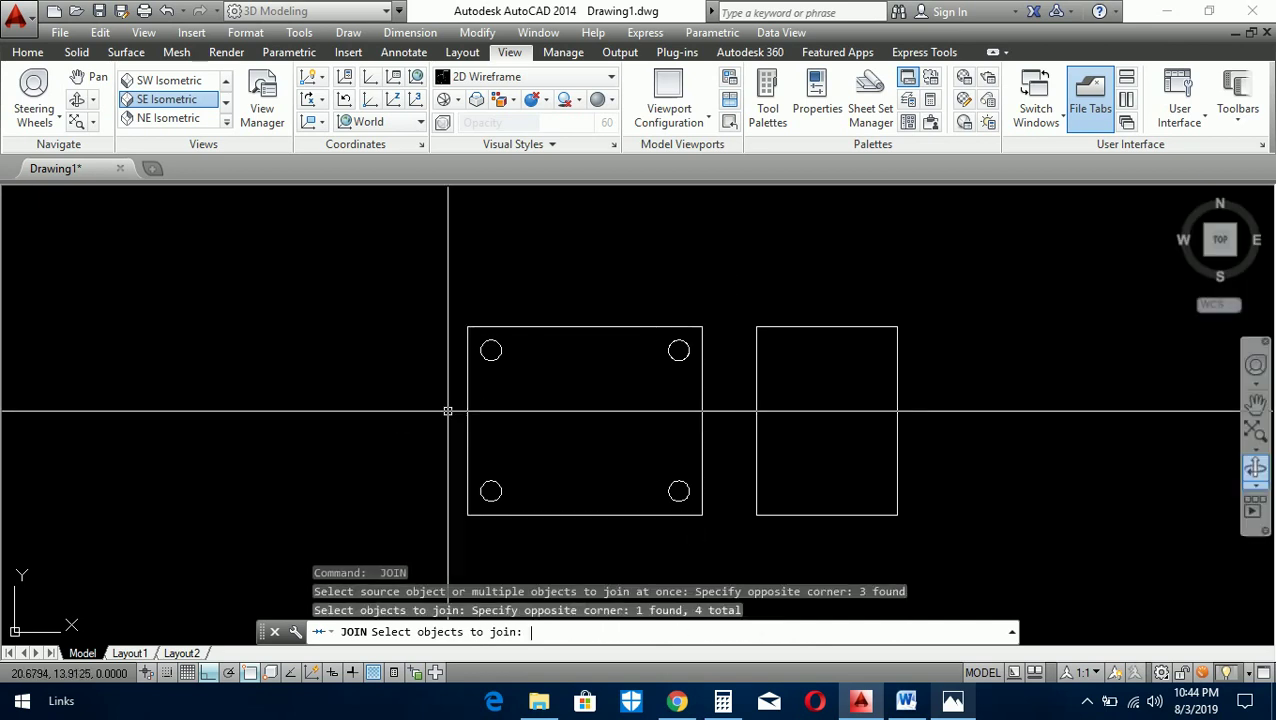
pyautogui.press('Return')
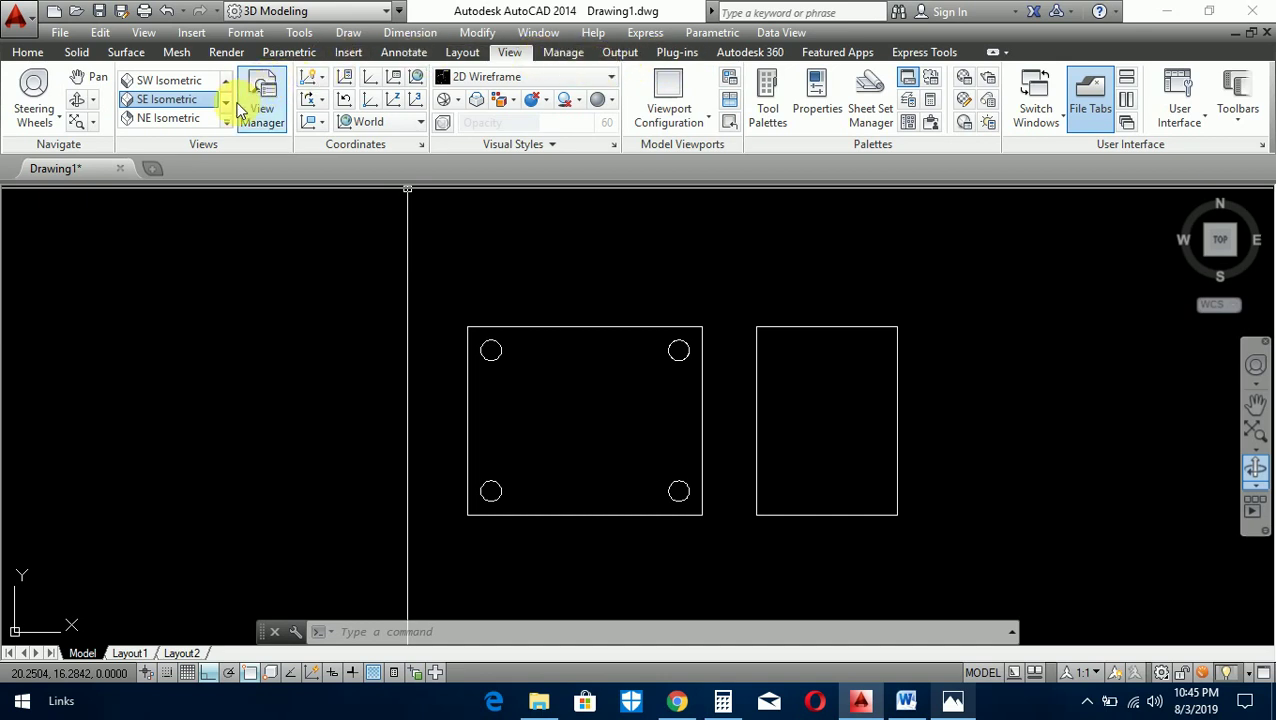
# - Switch the view to southeast isometric to see both outlines
pyautogui.click(192, 82)
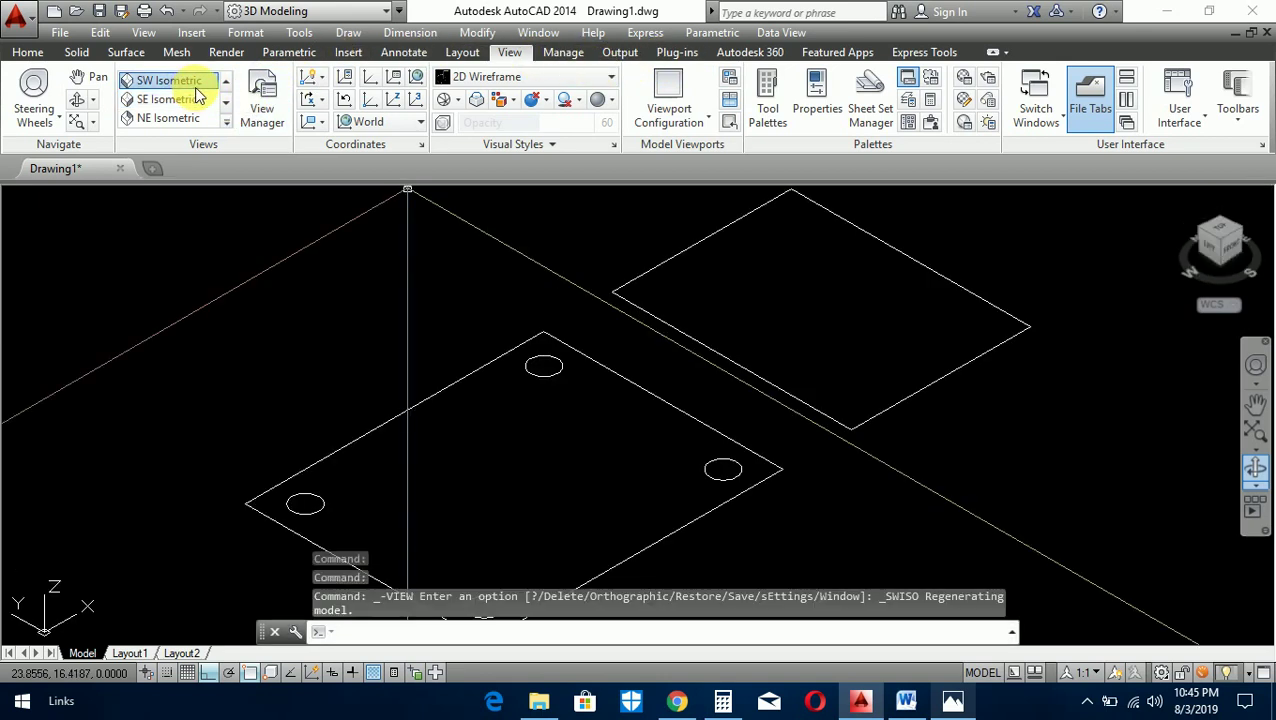
pyautogui.click(196, 104)
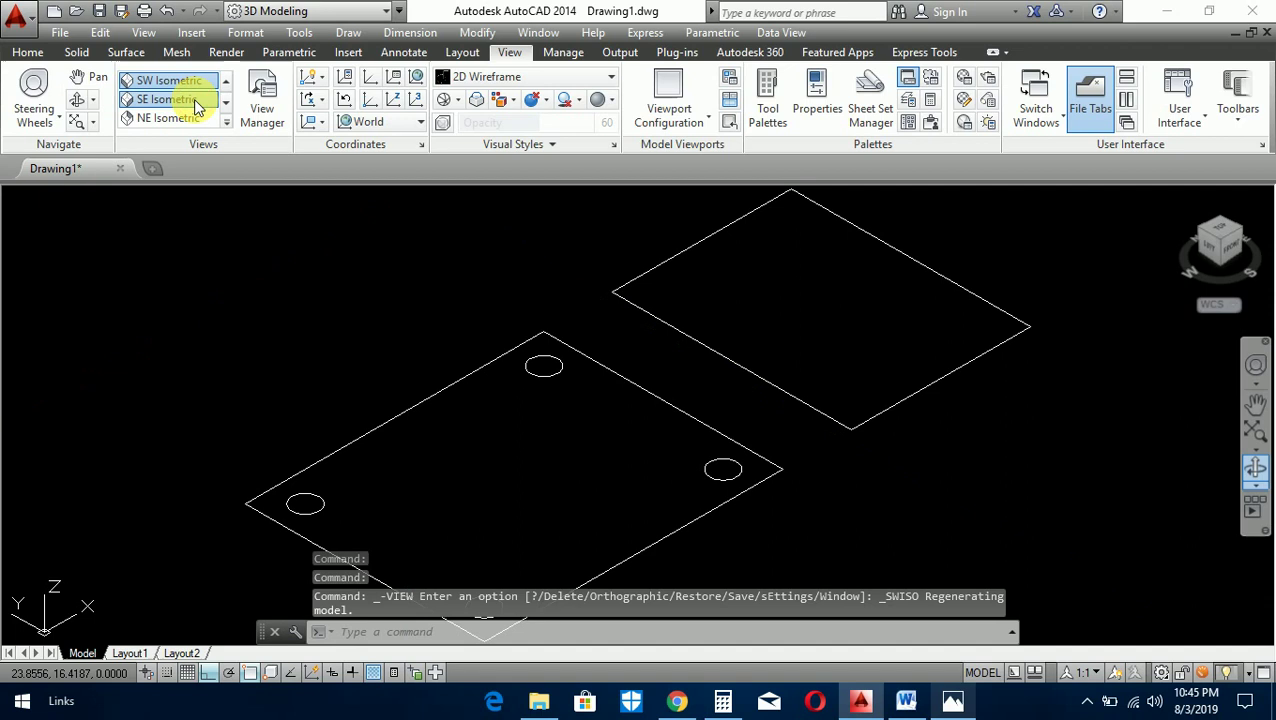
pyautogui.scroll(-5, 488, 367)
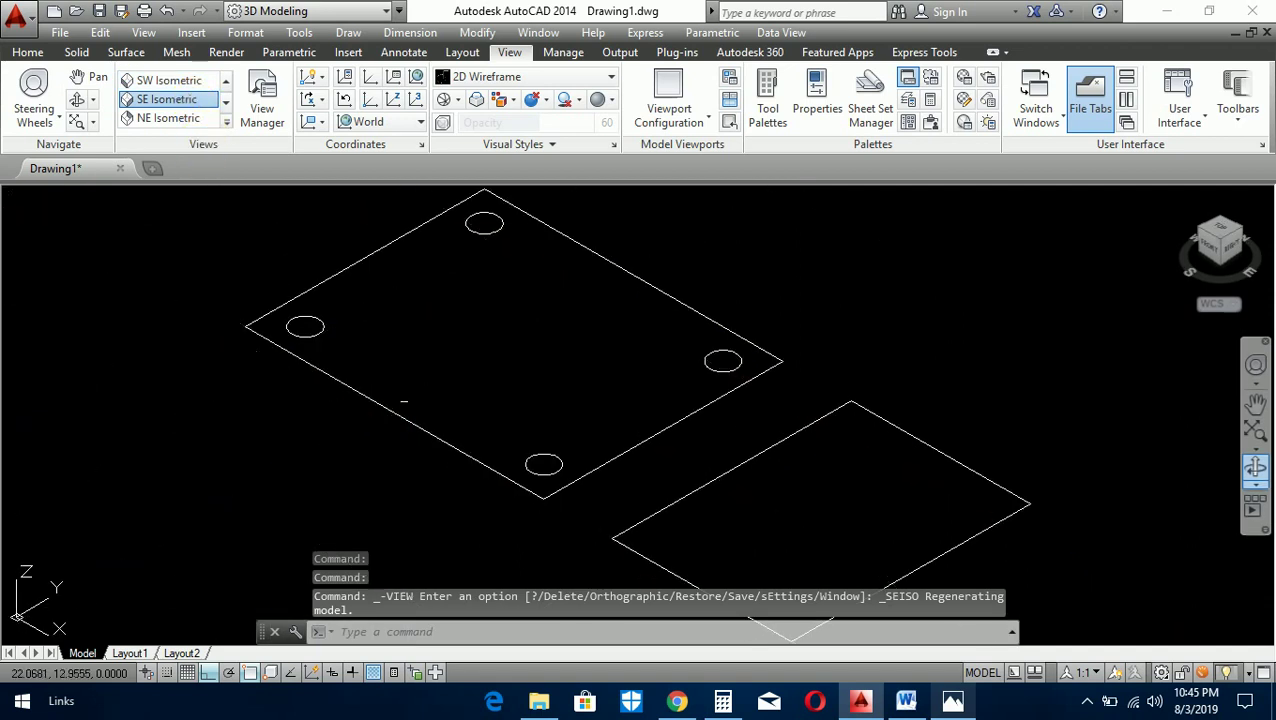
pyautogui.scroll(5, 488, 407)
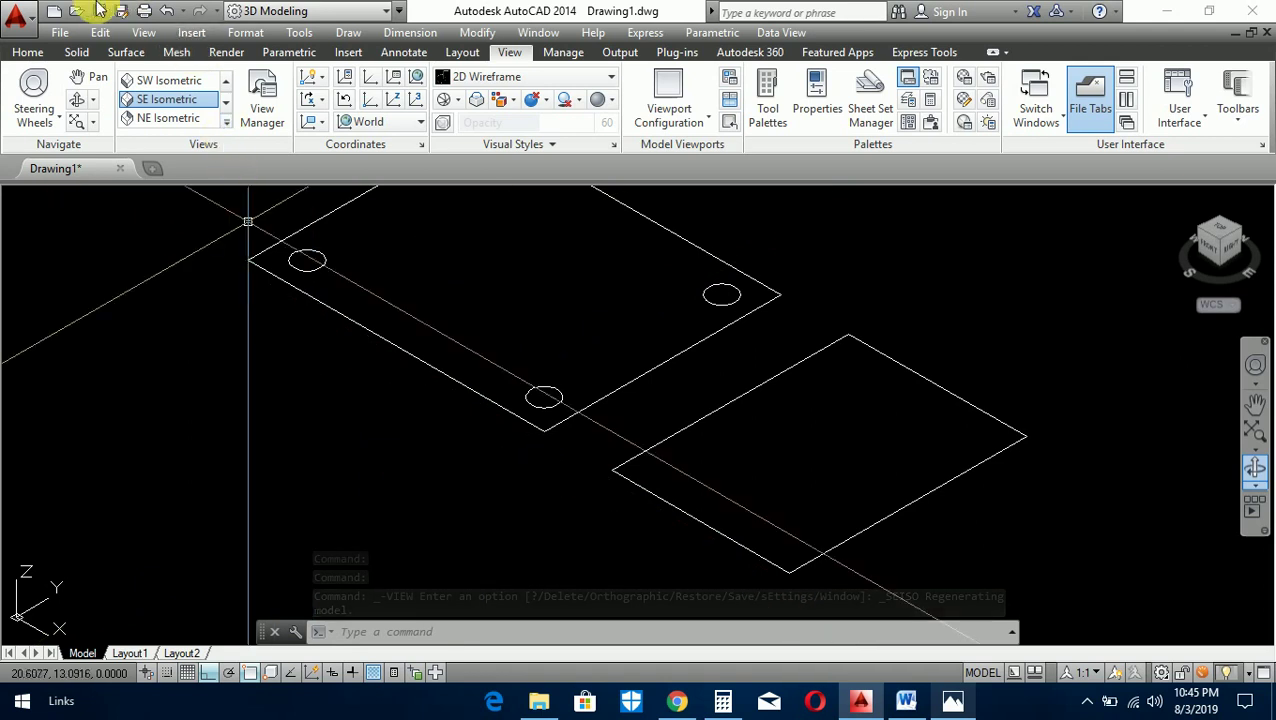
pyautogui.click(27, 52)
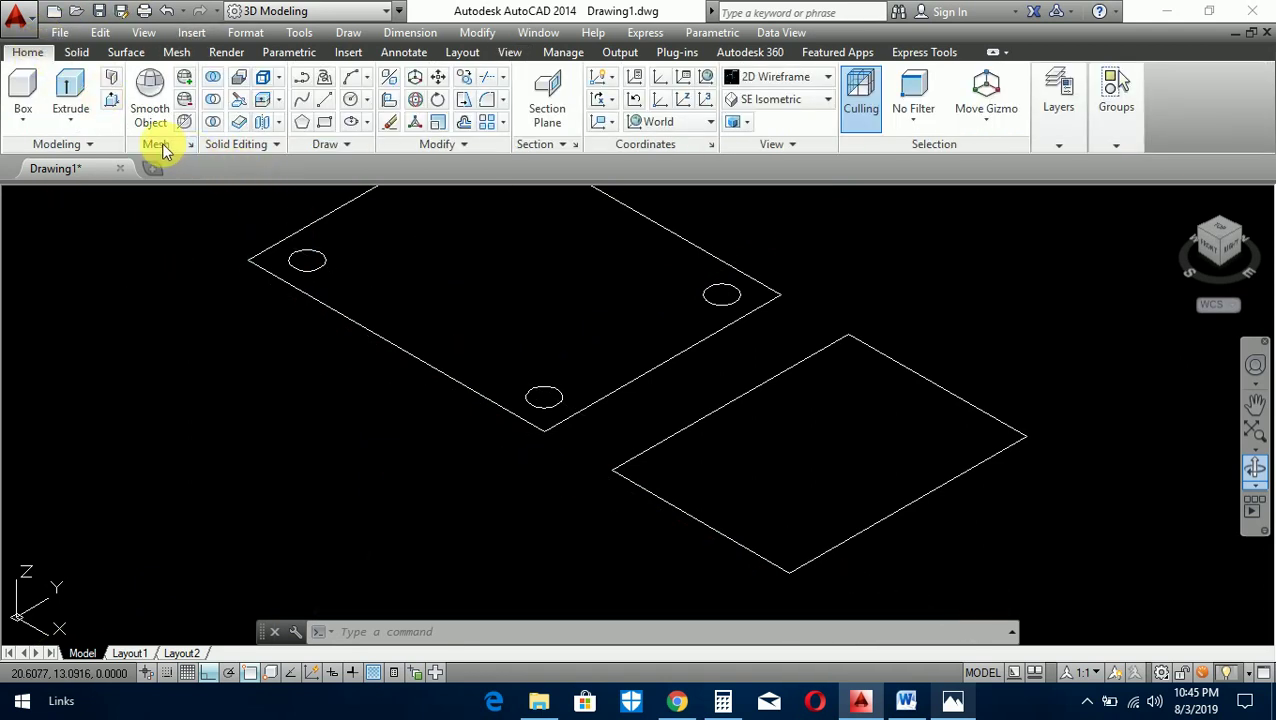
# - Press-pull each of the four corner hole circles by 0.19 with object snap off
pyautogui.click(113, 103)
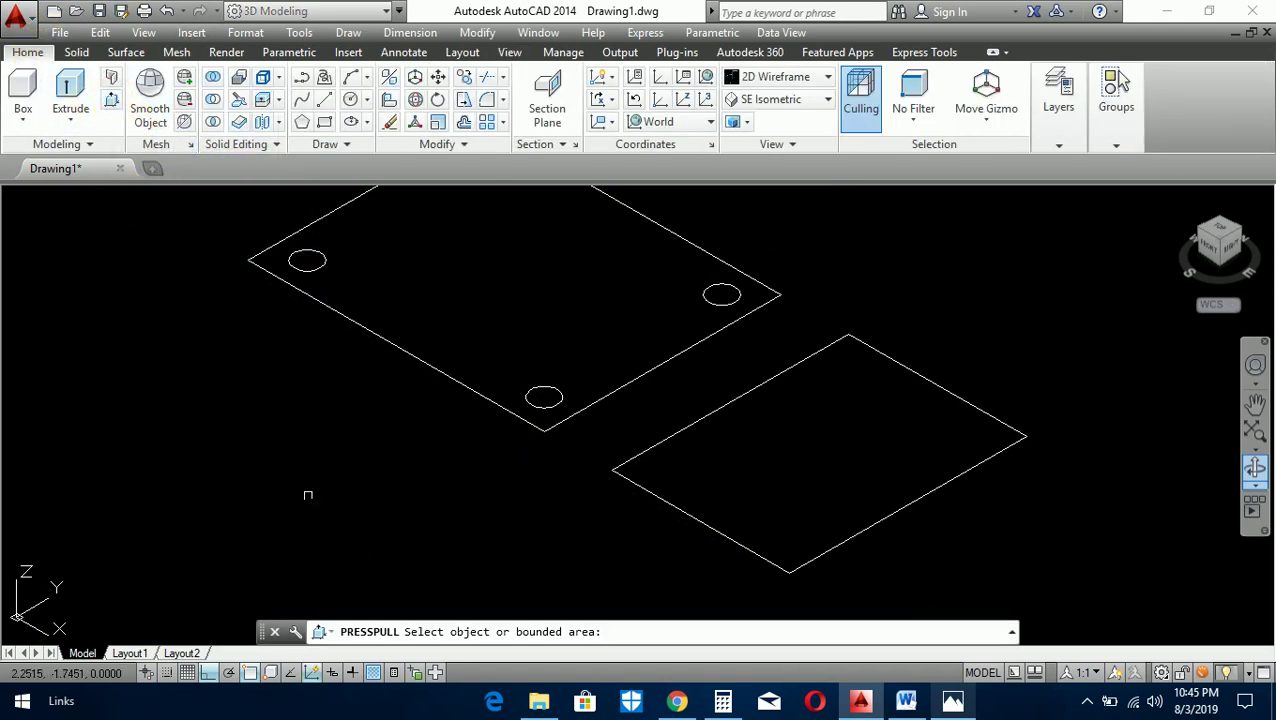
pyautogui.scroll(-2, 308, 493)
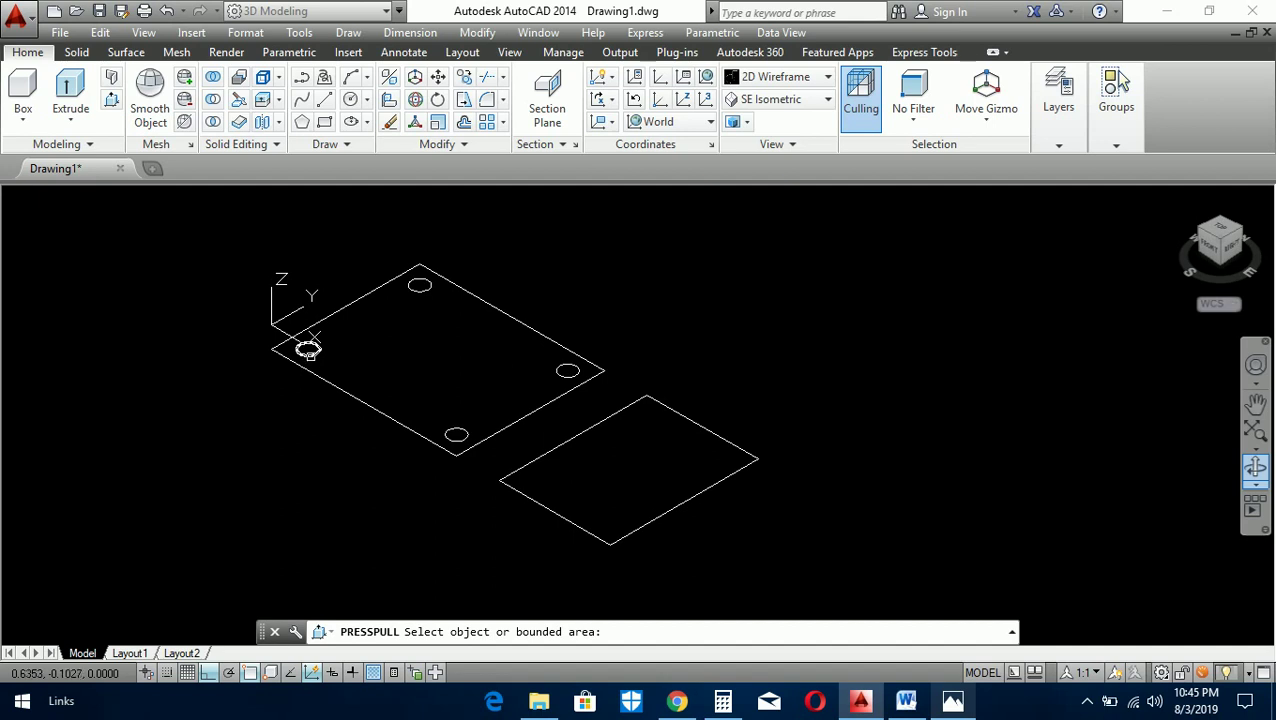
pyautogui.click(308, 349)
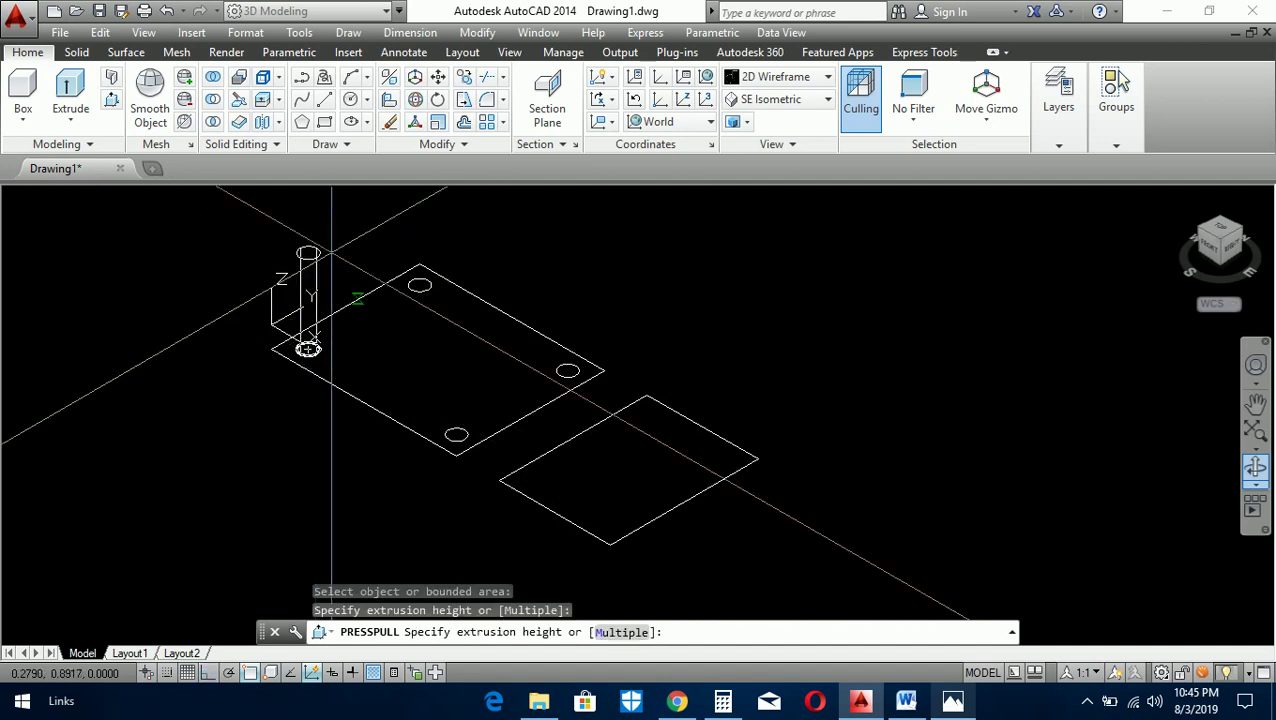
pyautogui.click(251, 673)
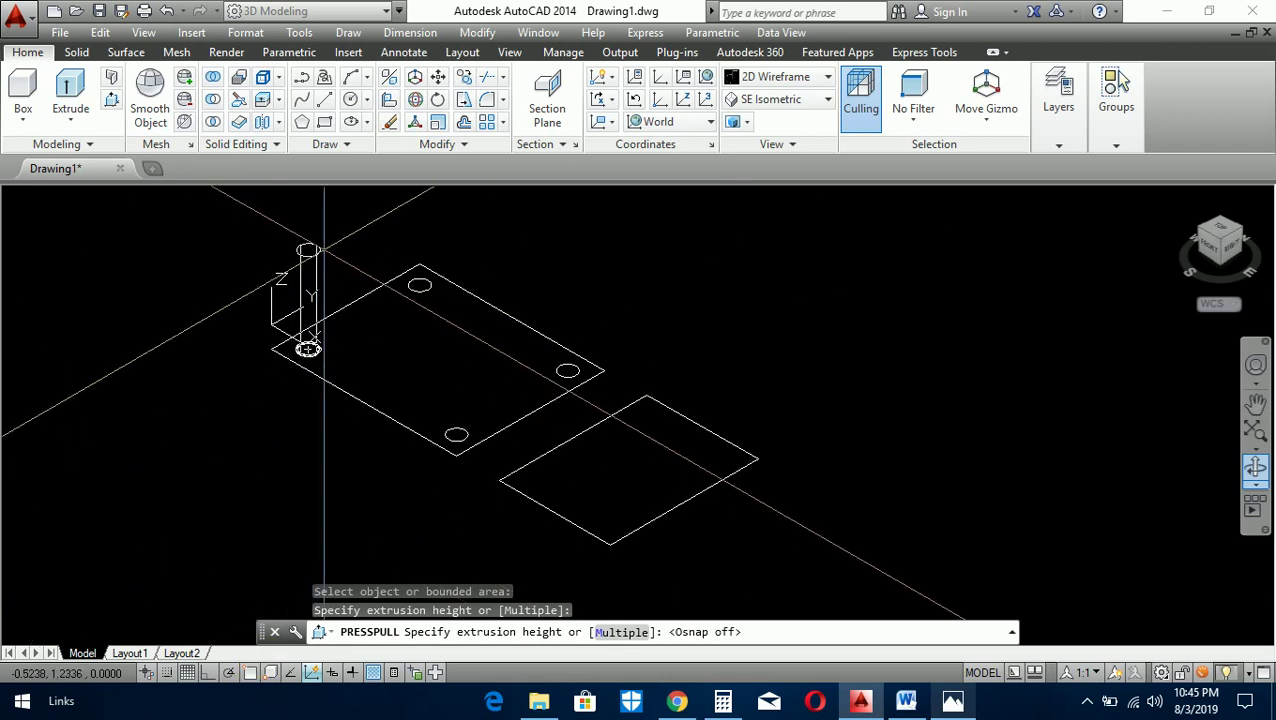
pyautogui.write('.19')
pyautogui.press('Return')
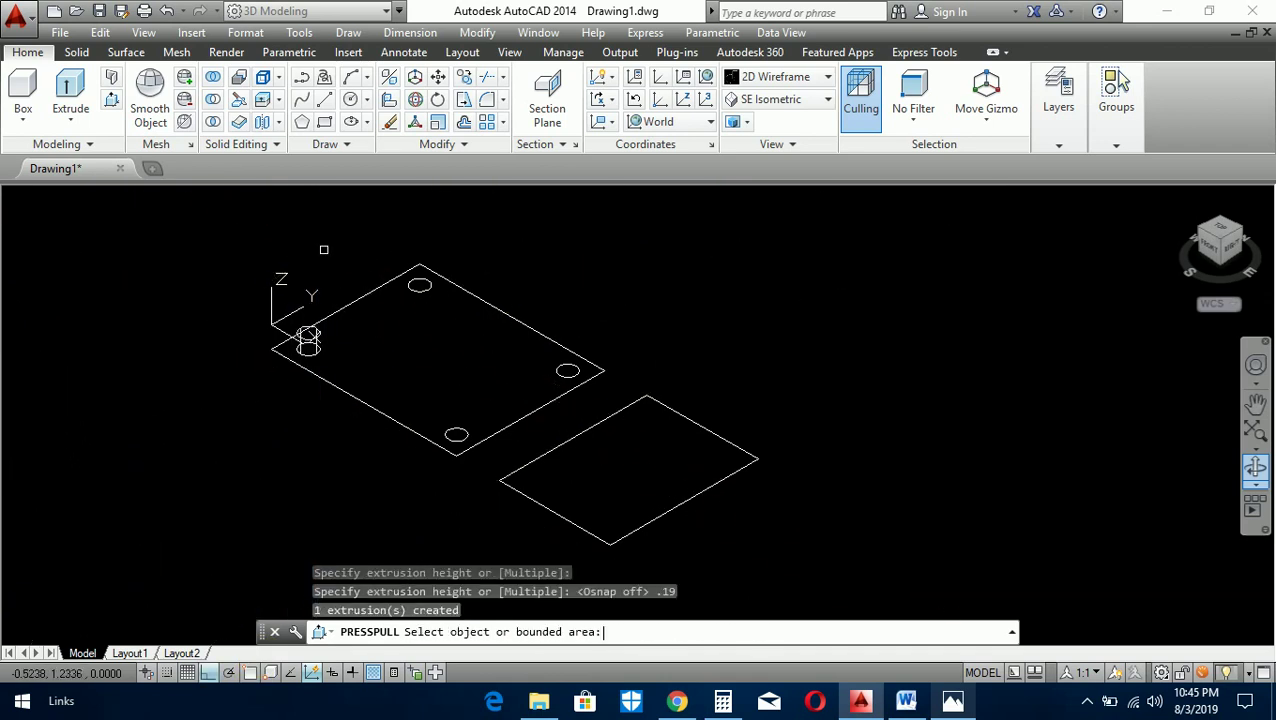
pyautogui.click(419, 285)
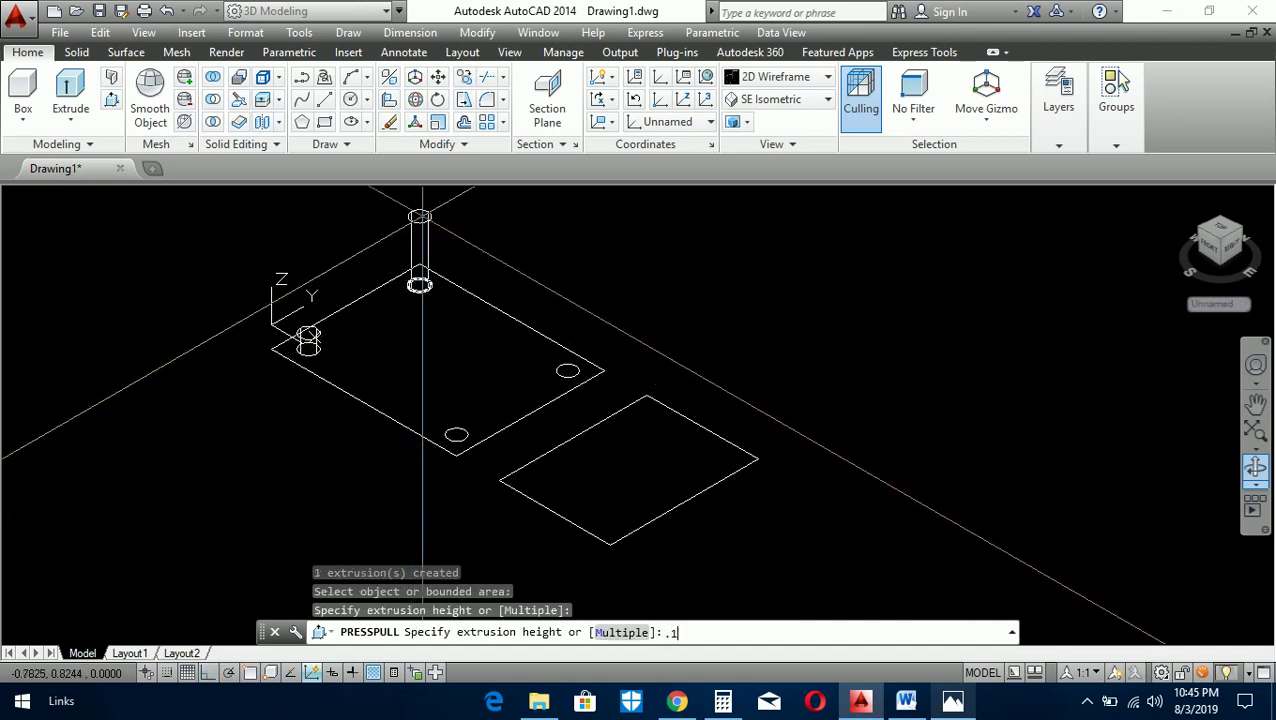
pyautogui.press('Return')
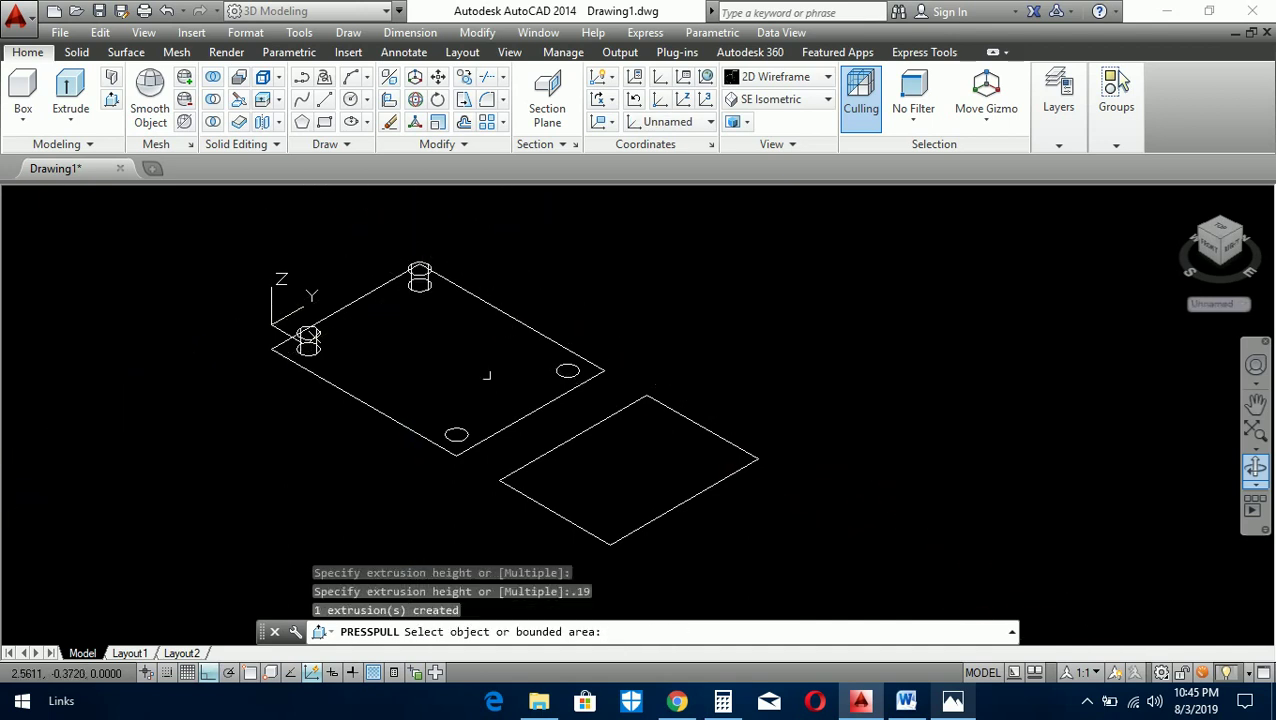
pyautogui.click(457, 432)
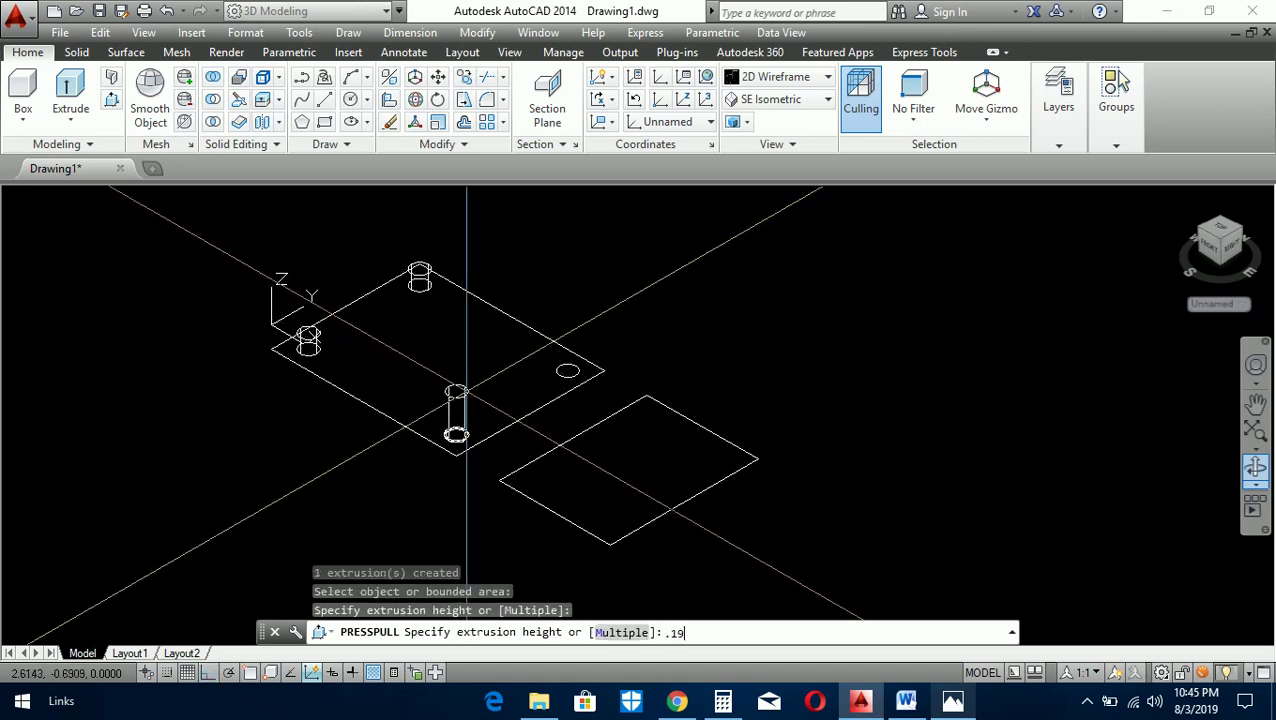
pyautogui.press('Return')
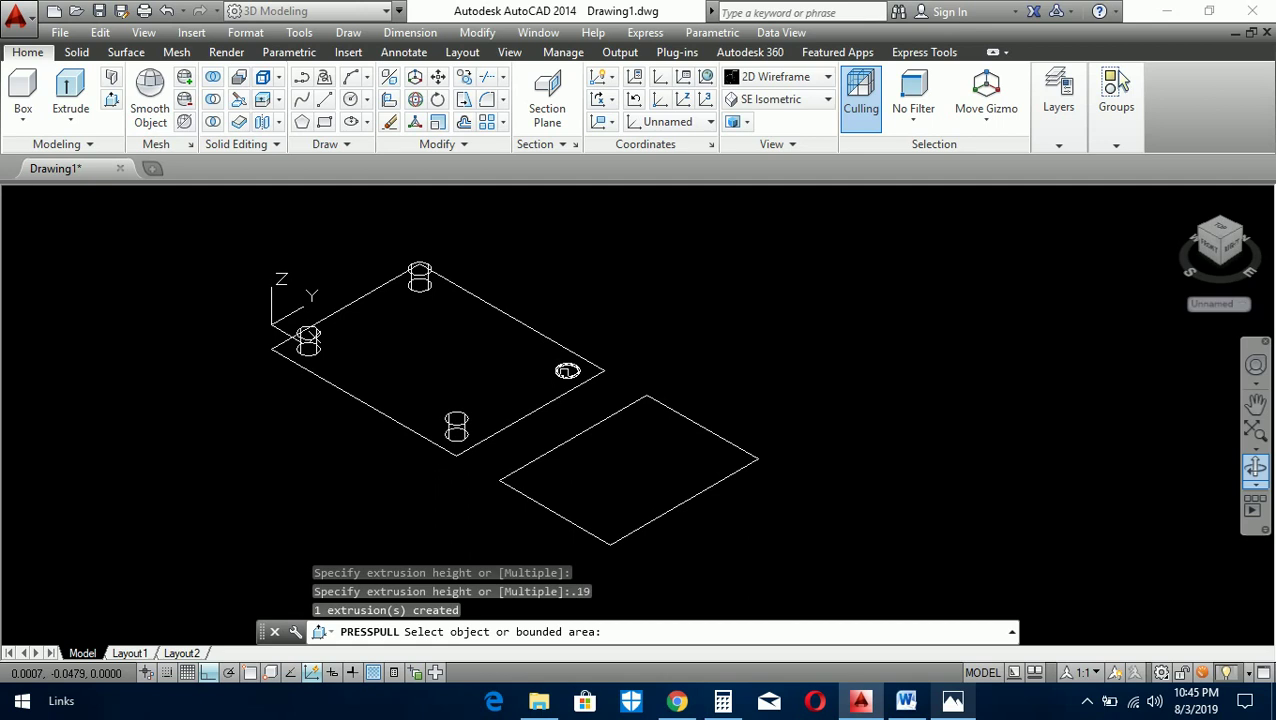
pyautogui.click(567, 371)
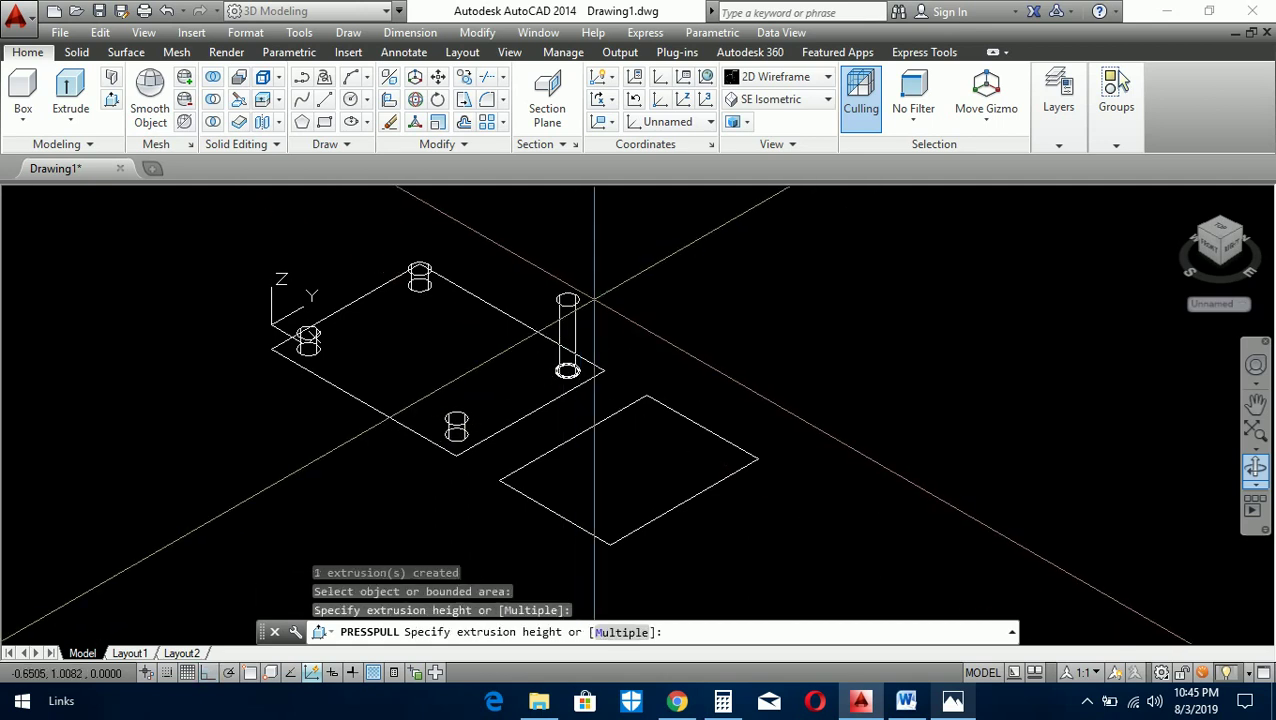
pyautogui.press('Return')
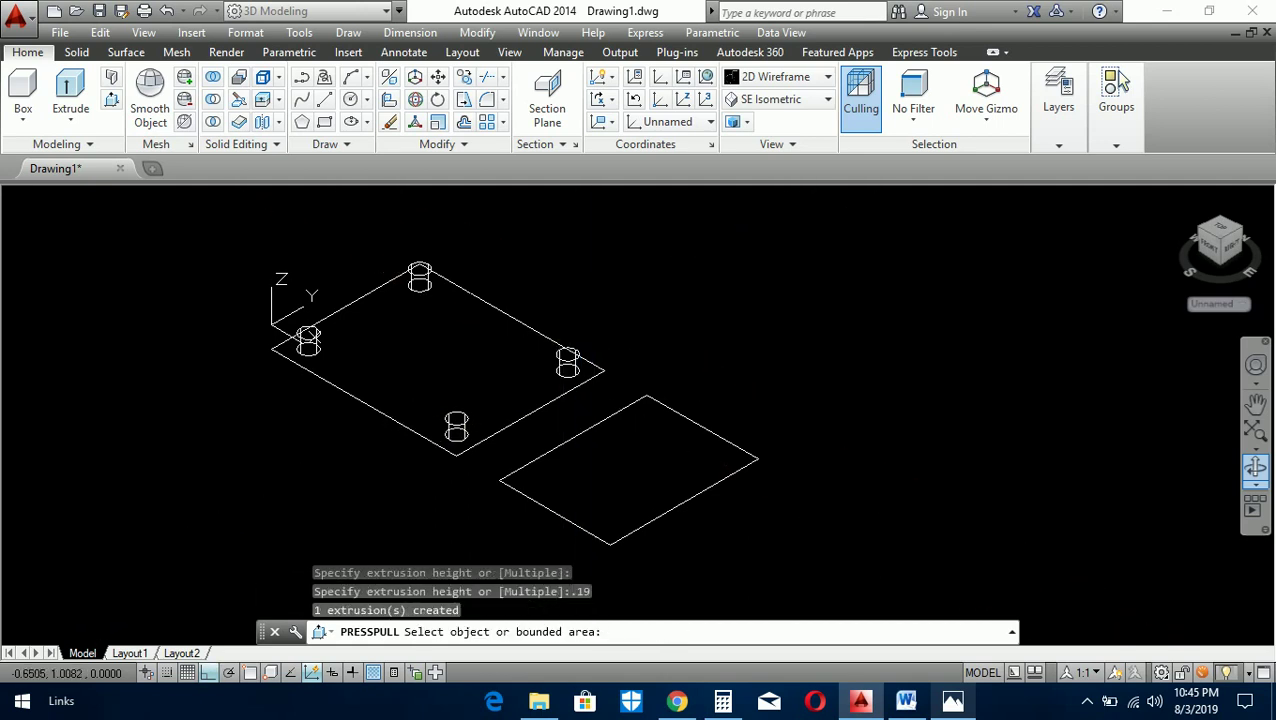
# - Press-pull the plate 0.19 thick and raise the narrow rectangle into a 1.06-tall block
pyautogui.click(426, 318)
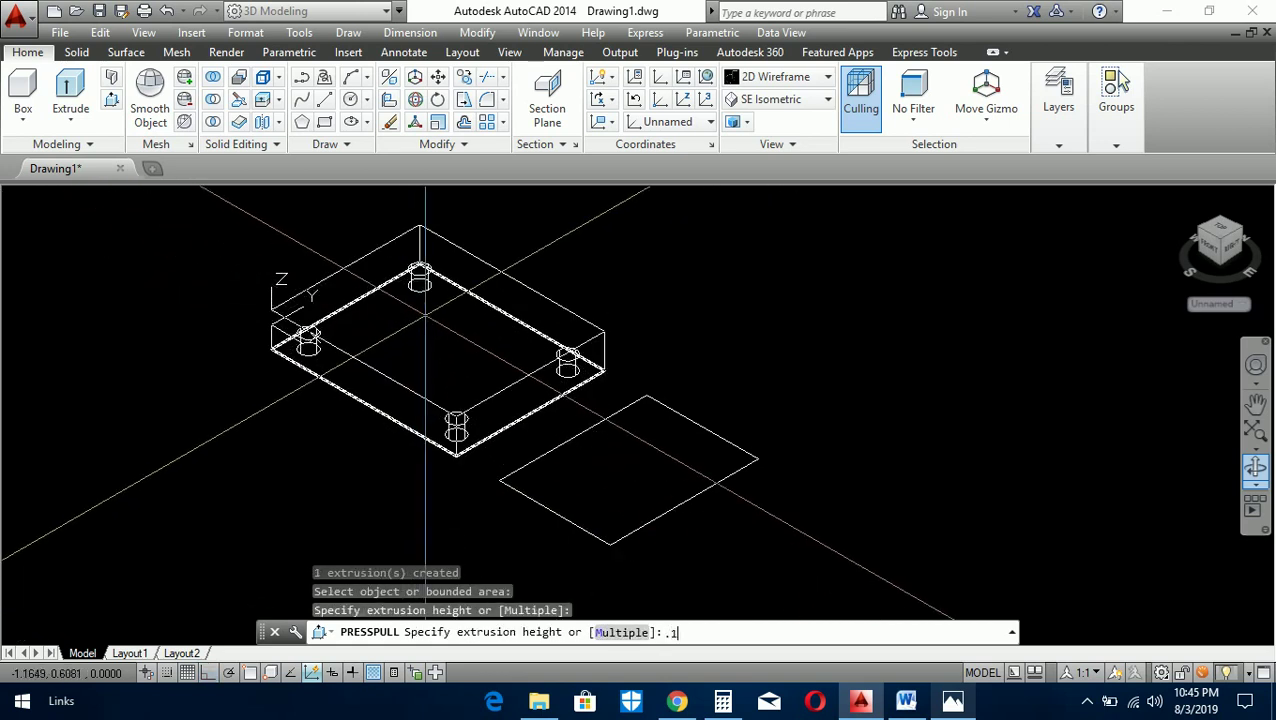
pyautogui.press('Return')
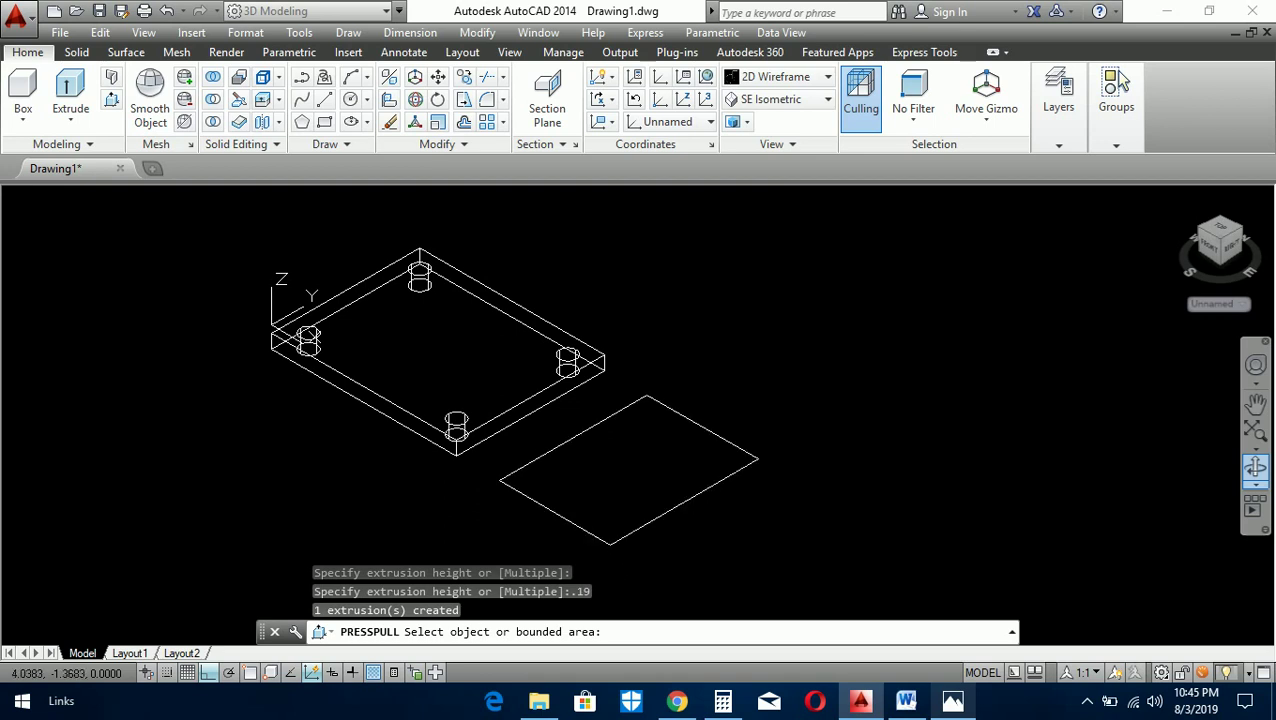
pyautogui.click(622, 535)
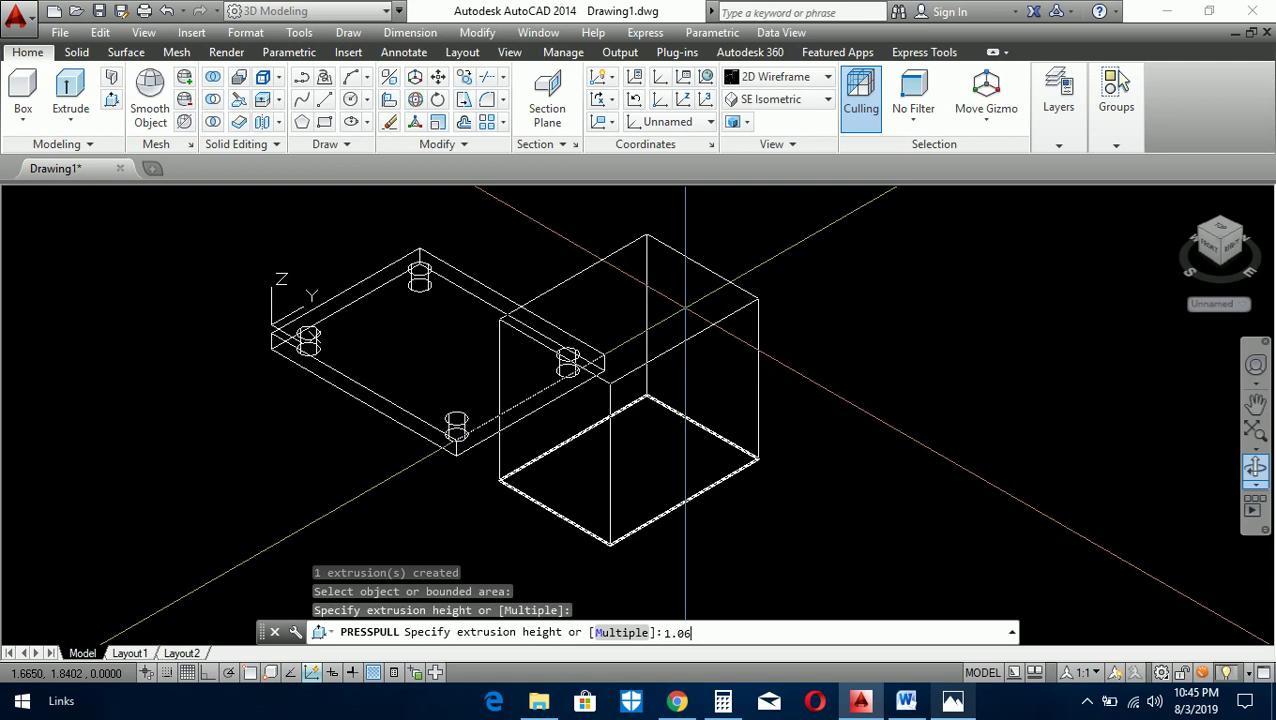
pyautogui.press('Return')
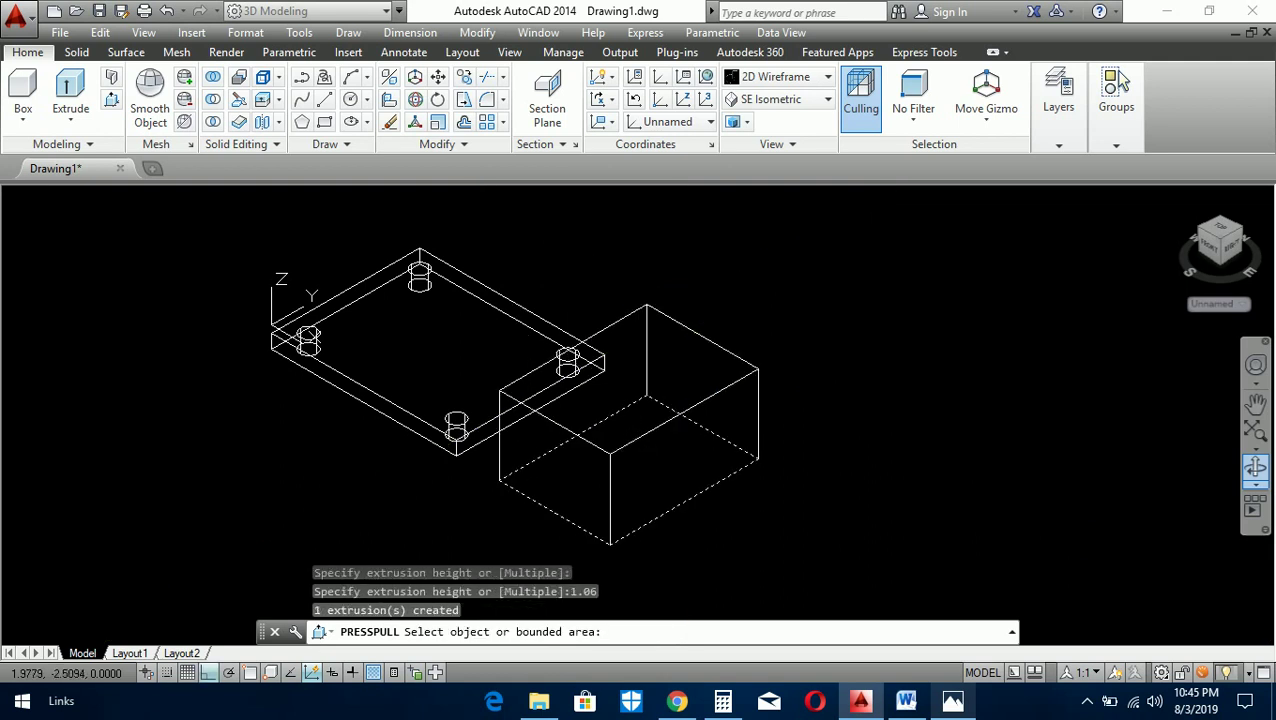
# - Move the 1.06 block midpoint-to-midpoint so it sits centred under the holed plate
pyautogui.press('Escape')
pyautogui.write('m')
pyautogui.press('Return')
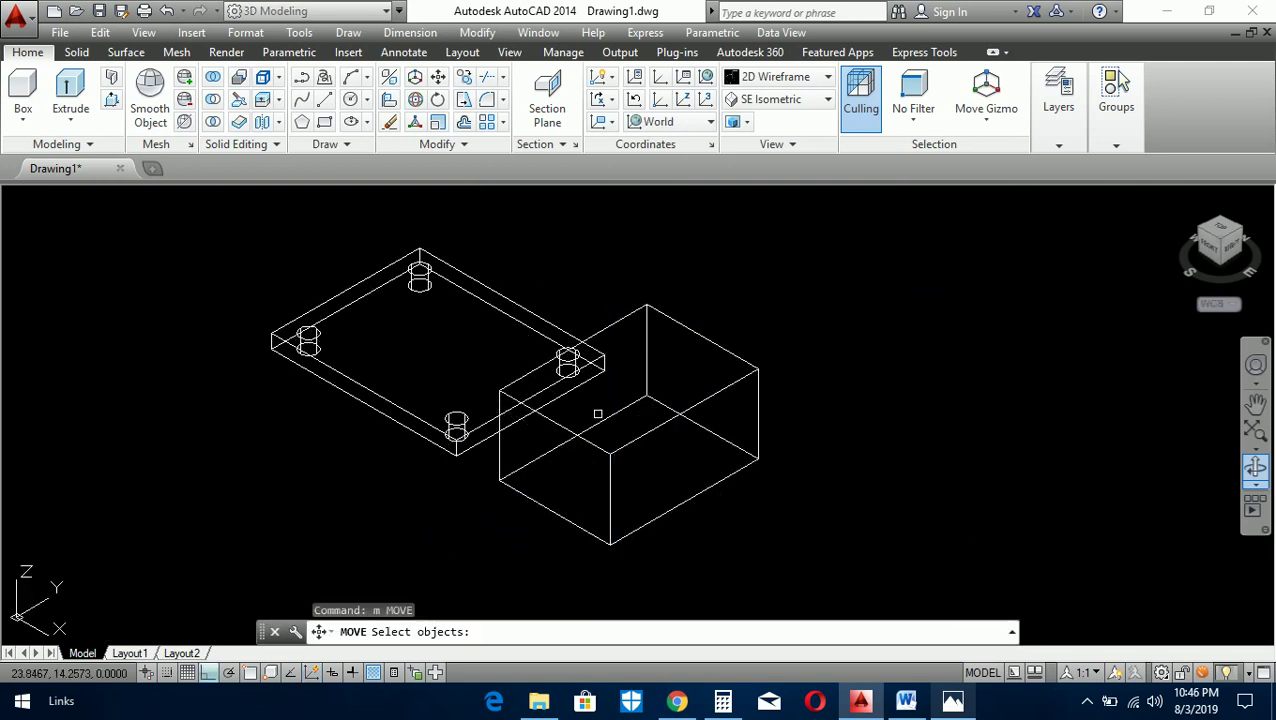
pyautogui.click(586, 435)
pyautogui.press('Return')
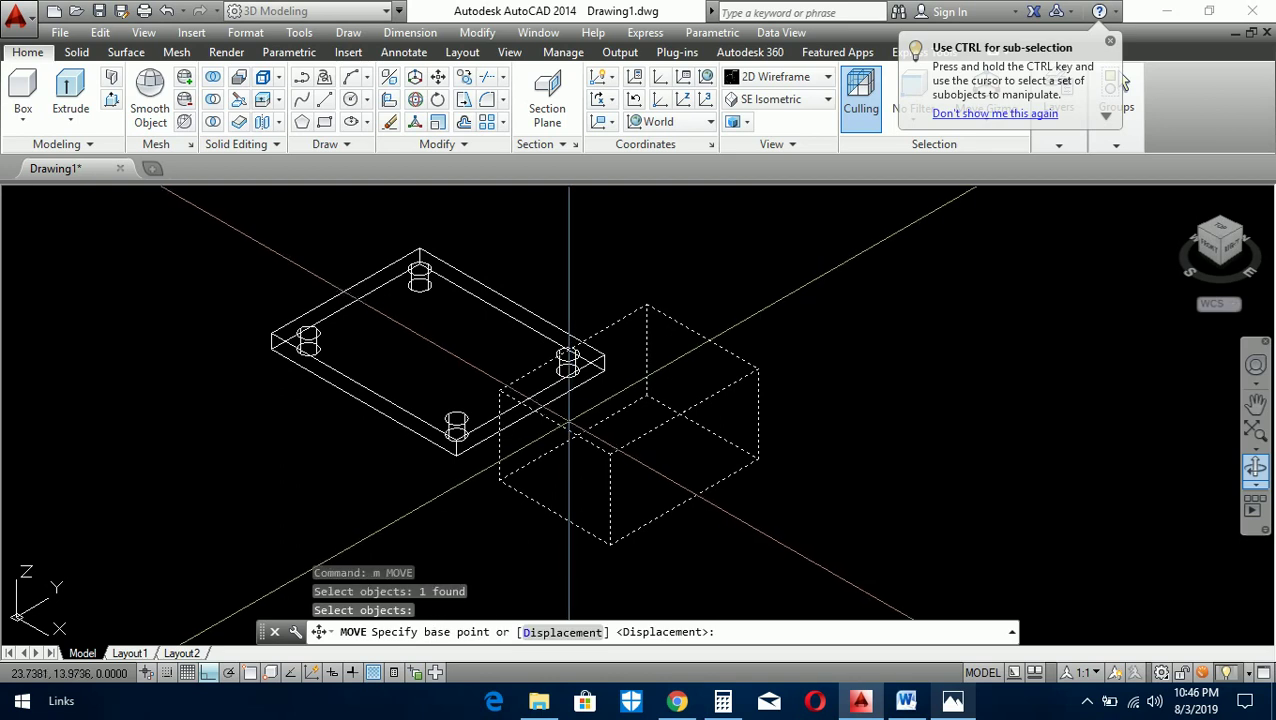
pyautogui.keyDown('shift'); pyautogui.rightClick(569, 424); pyautogui.keyUp('shift')
pyautogui.click(590, 374)
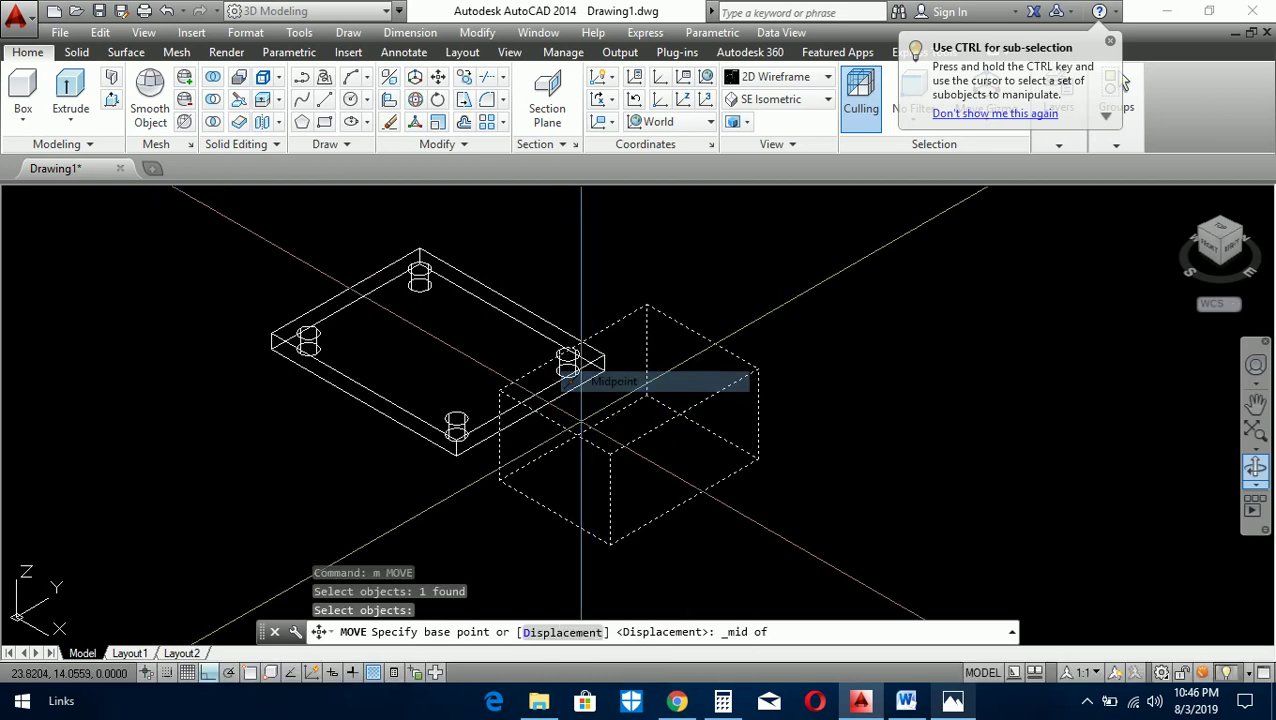
pyautogui.scroll(3, 561, 425)
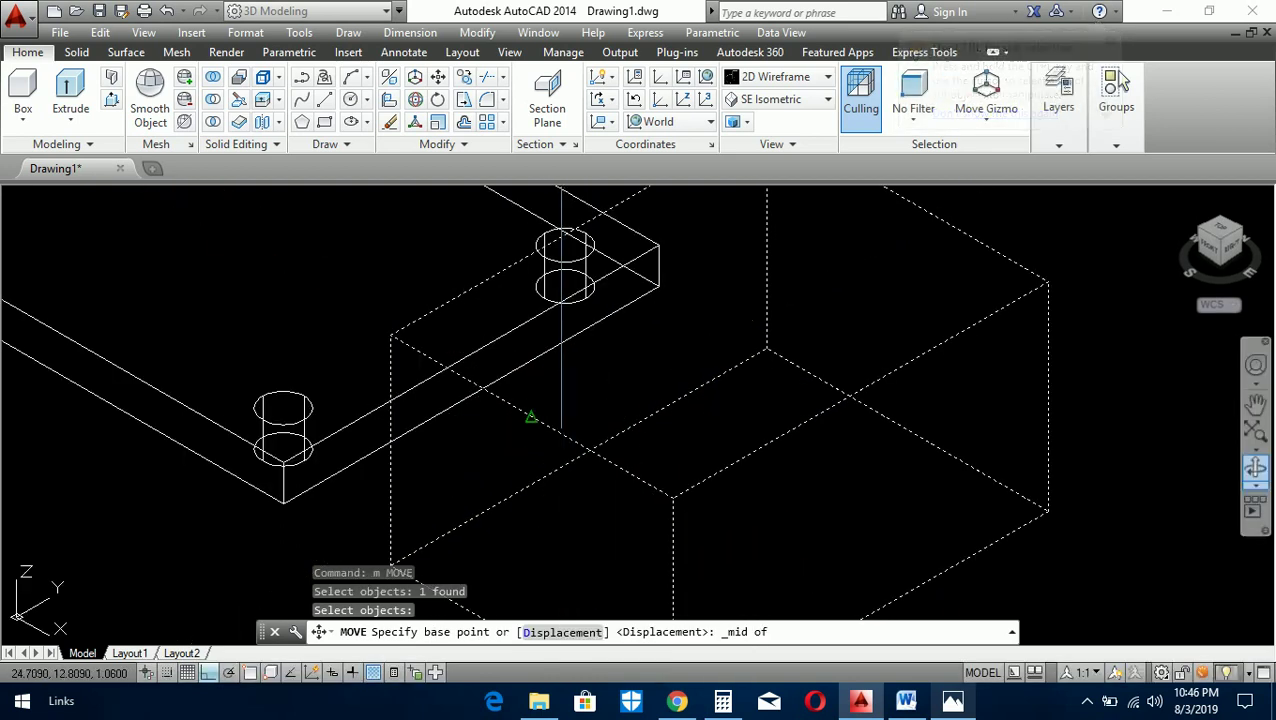
pyautogui.click(528, 440)
pyautogui.keyDown('shift'); pyautogui.rightClick(531, 440); pyautogui.keyUp('shift')
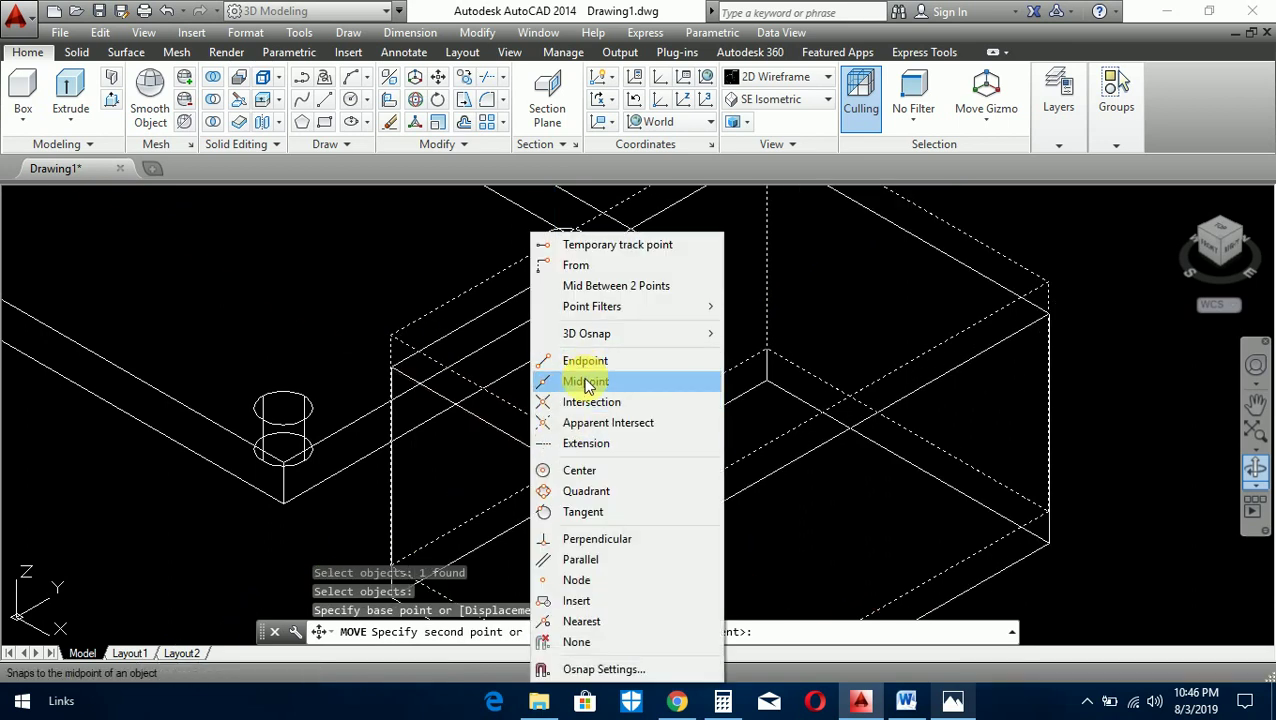
pyautogui.click(585, 381)
pyautogui.scroll(-4, 585, 381)
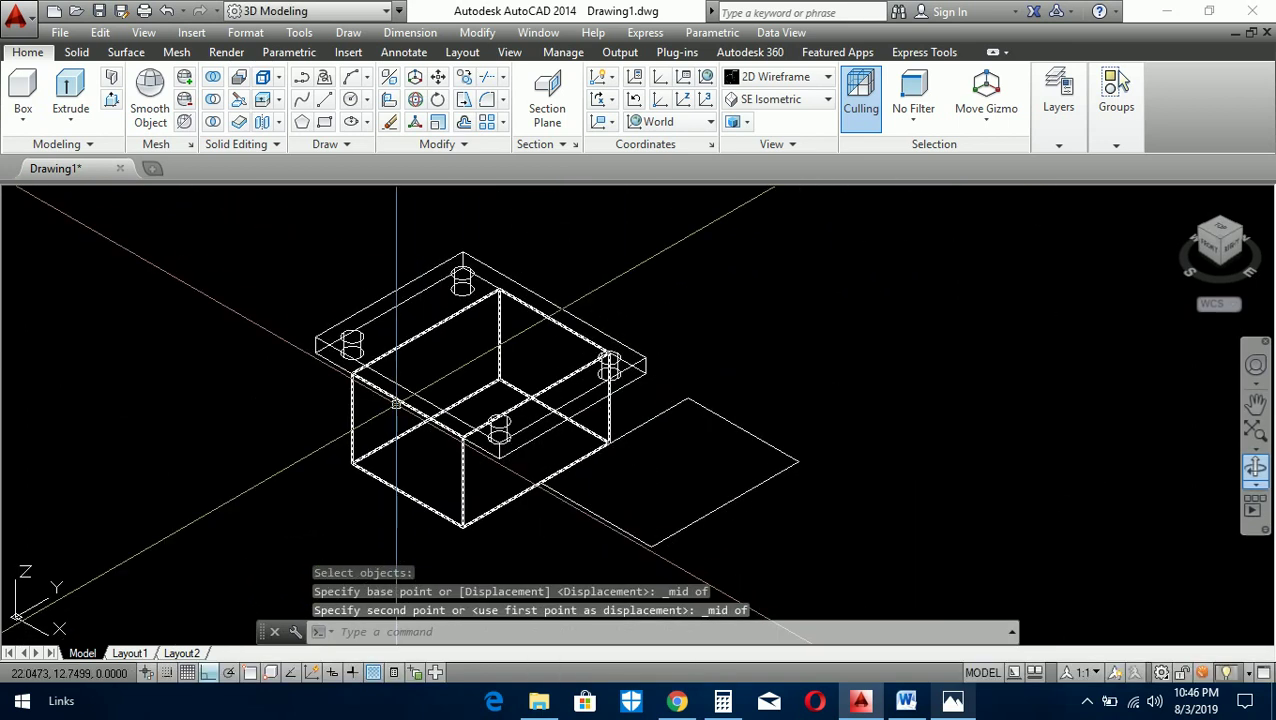
pyautogui.press('Escape')
pyautogui.press('Escape')
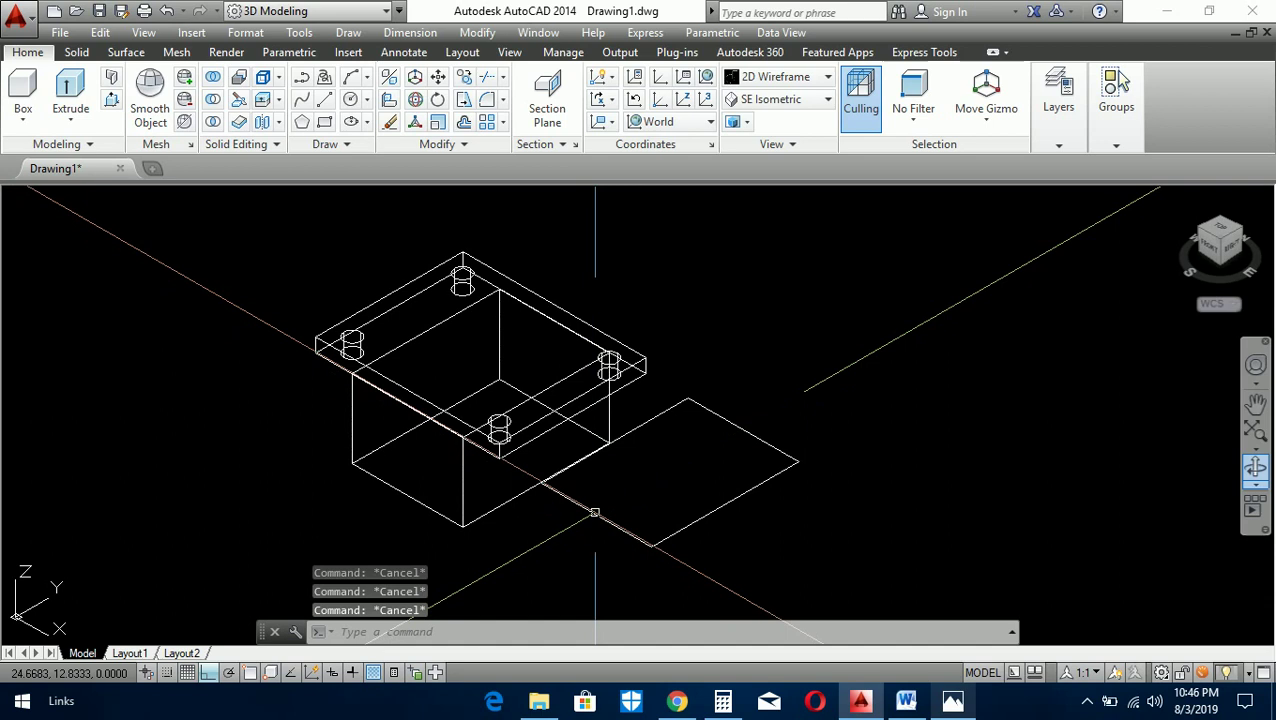
# - Erase the leftover flat rectangle
pyautogui.click(578, 506)
pyautogui.write('e')
pyautogui.press('Return')
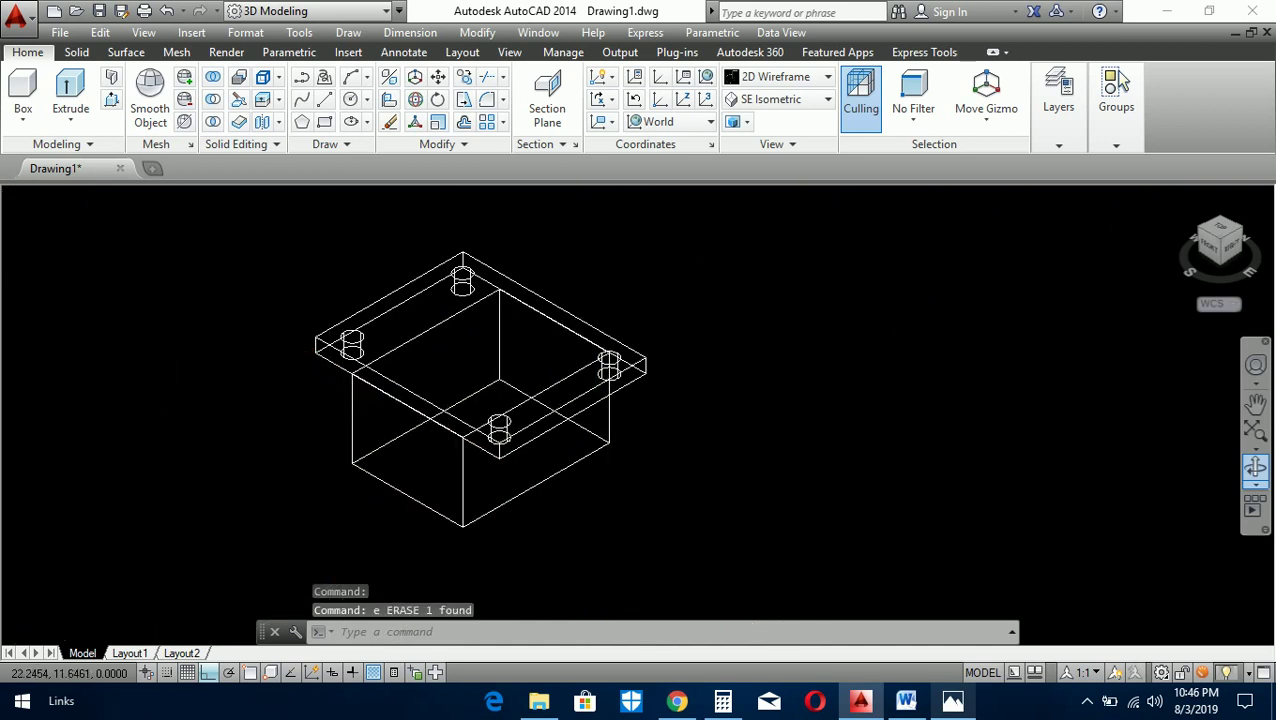
# - Draw a guide line starting from the block's lower corner endpoint
pyautogui.scroll(5, 334, 461)
pyautogui.write('l')
pyautogui.press('Return')
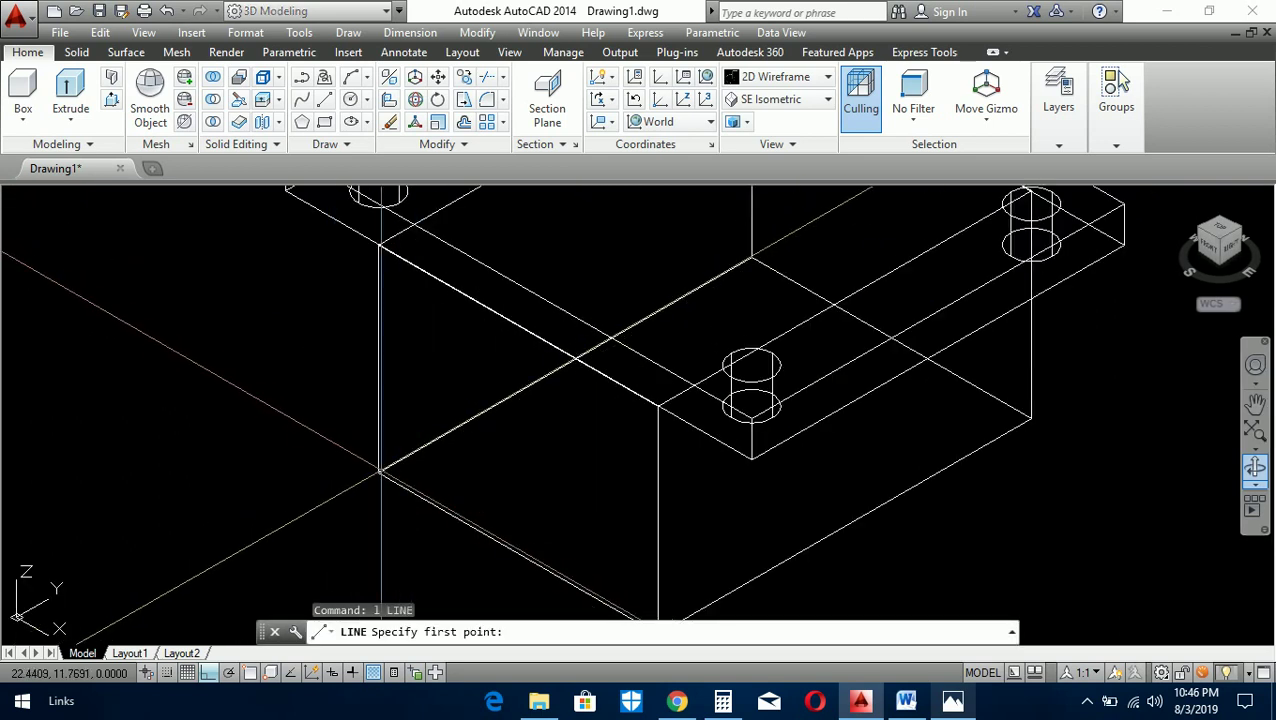
pyautogui.keyDown('shift'); pyautogui.rightClick(382, 461); pyautogui.keyUp('shift')
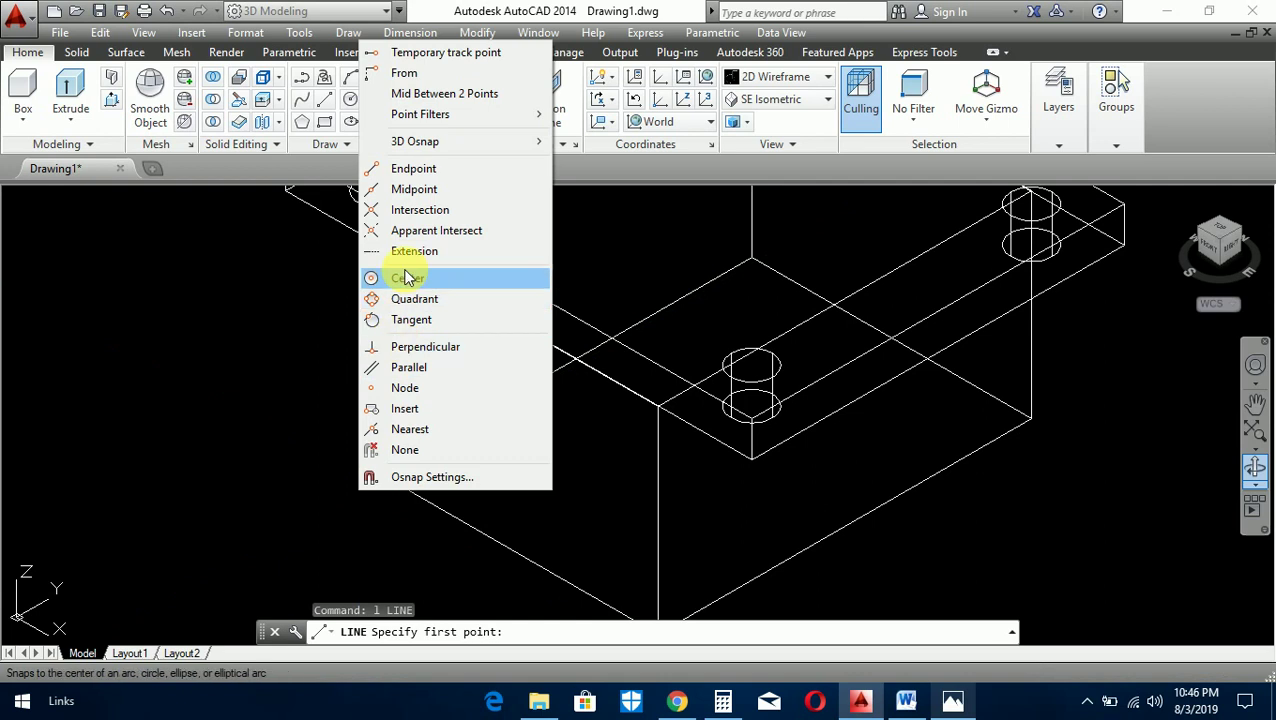
pyautogui.click(390, 168)
pyautogui.click(375, 469)
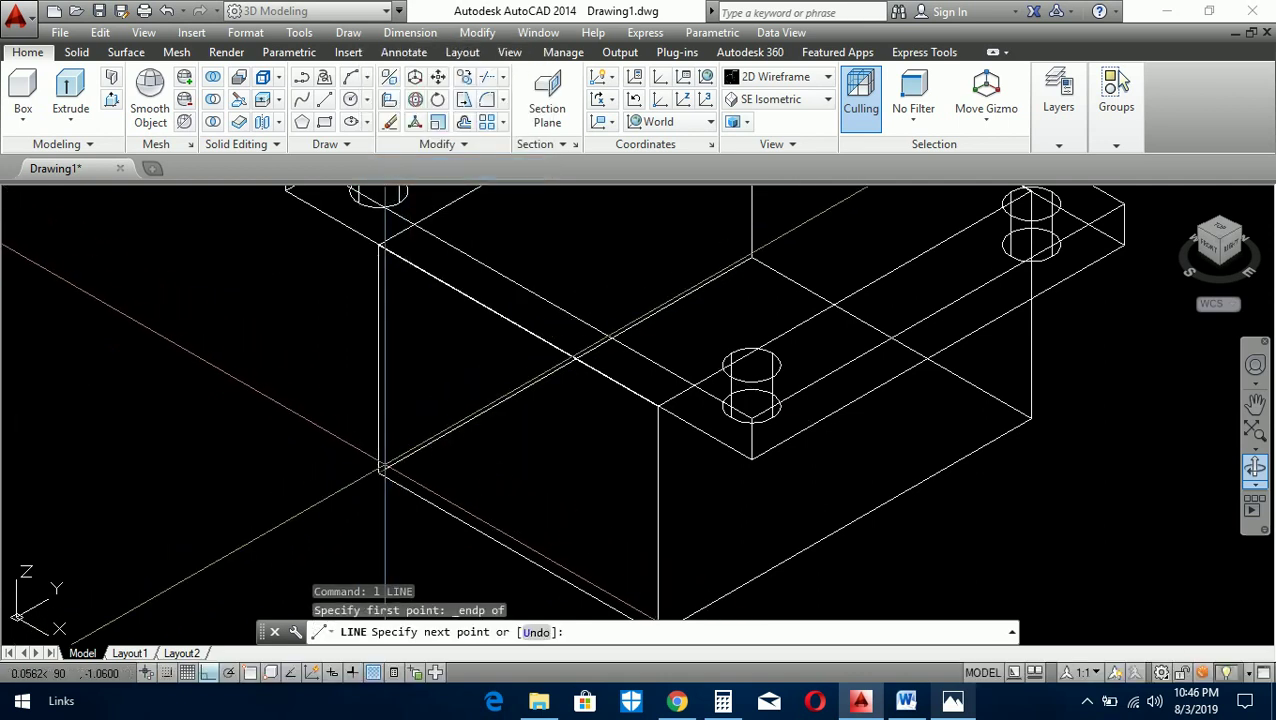
pyautogui.click(253, 388)
pyautogui.press('Escape')
pyautogui.press('Escape')
# - Copy the guide line 0.19 away as a parallel line
pyautogui.click(270, 412)
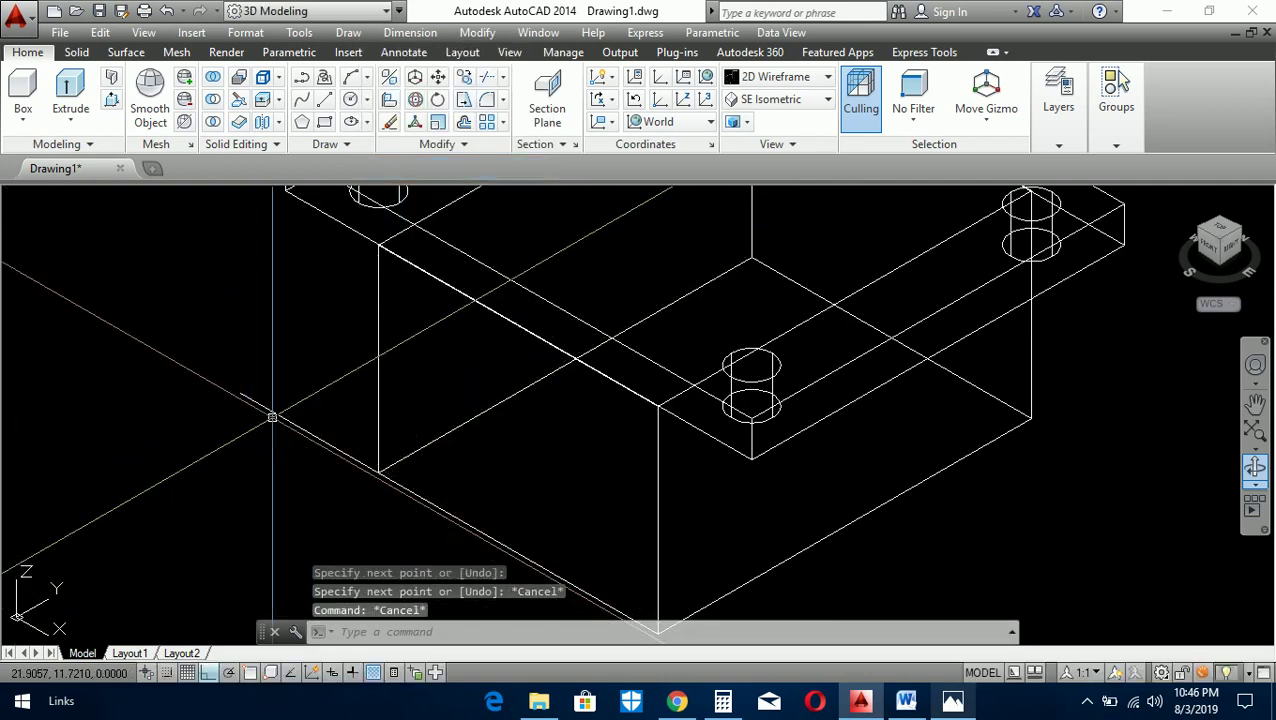
pyautogui.write('c')
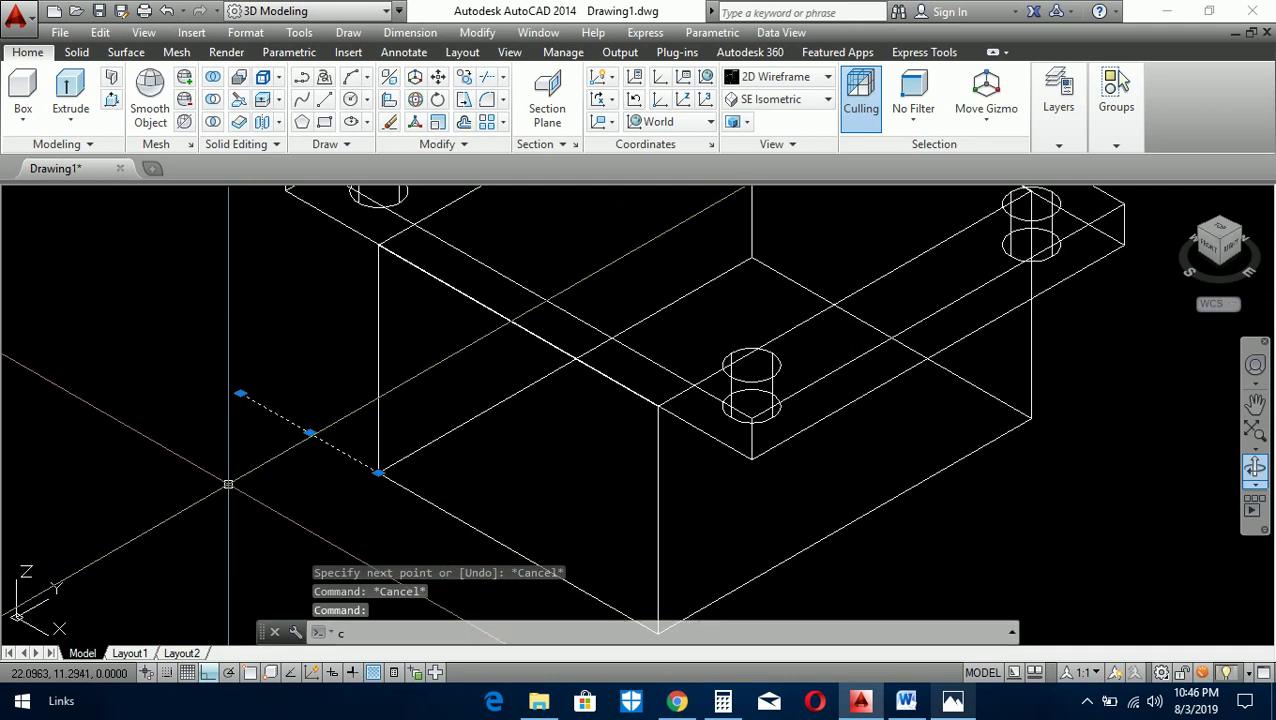
pyautogui.write('p')
pyautogui.press('Return')
pyautogui.click(203, 480)
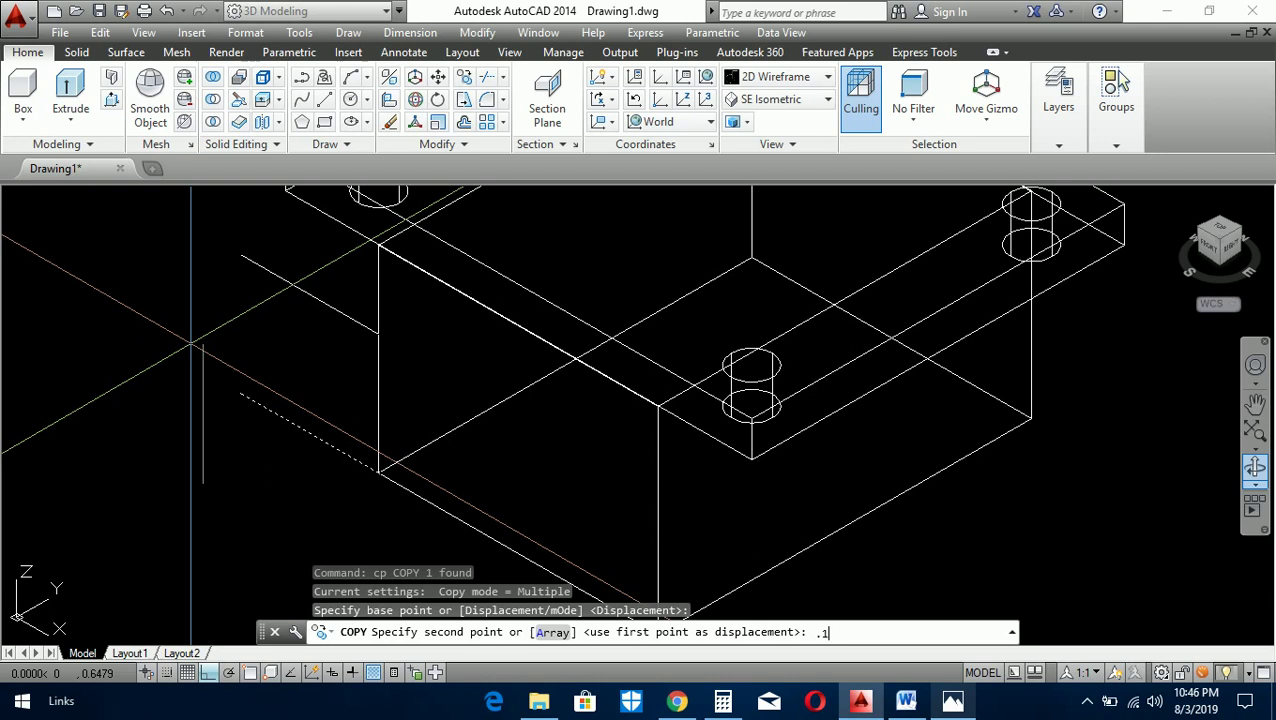
pyautogui.press('Return')
pyautogui.press('Escape')
pyautogui.press('Escape')
pyautogui.press('Escape')
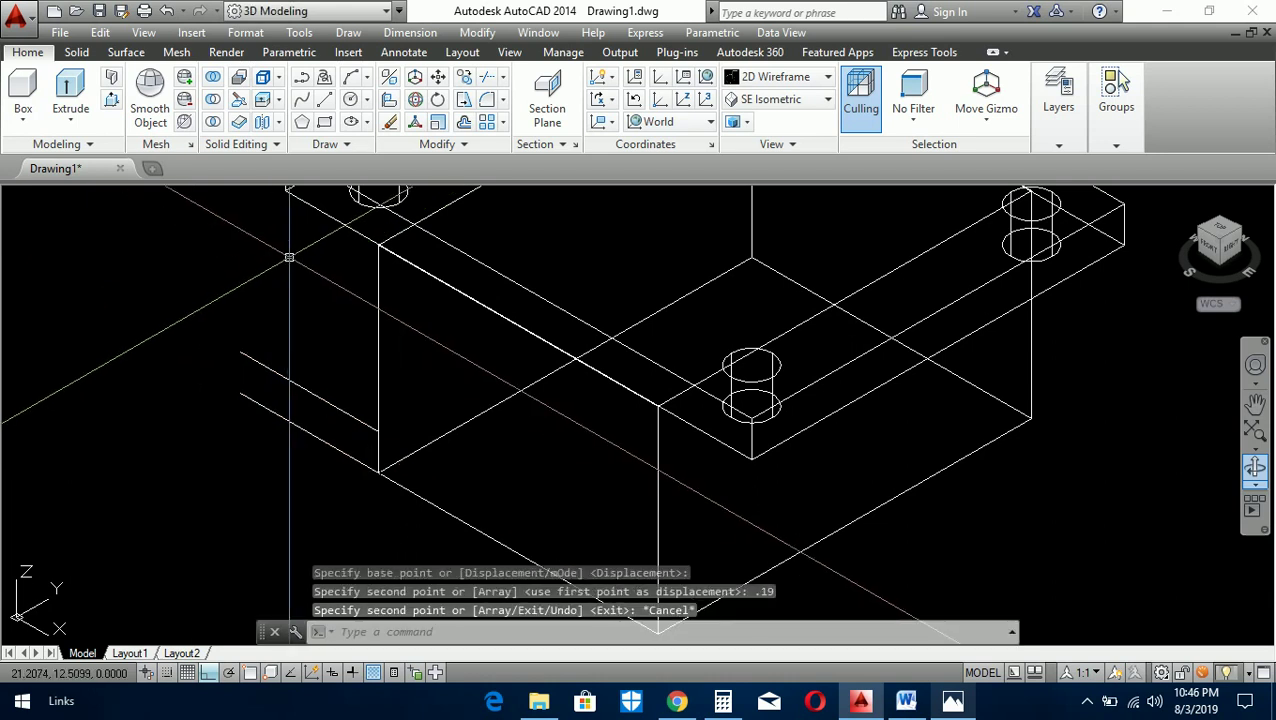
# - Try stretching the guide line, then view drawing-dimension-5.png in Photos
pyautogui.click(330, 400)
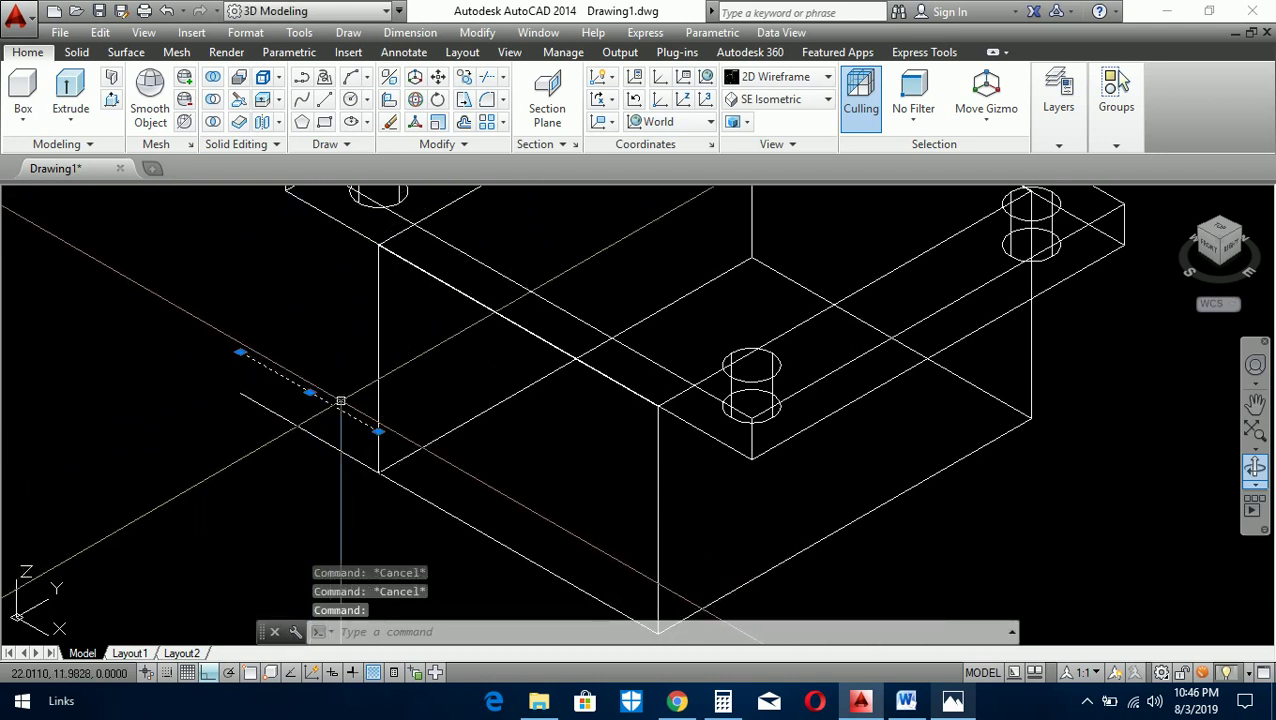
pyautogui.scroll(-2, 295, 360)
pyautogui.click(347, 405)
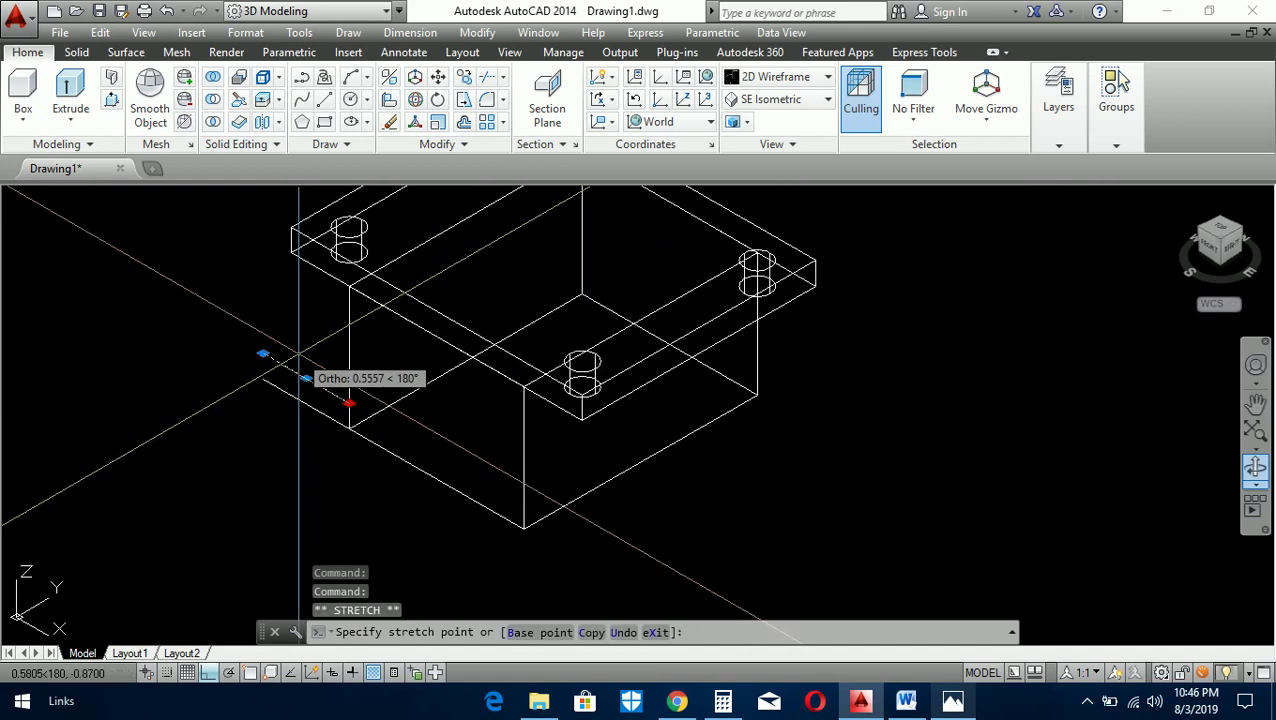
pyautogui.press('Escape')
pyautogui.press('Escape')
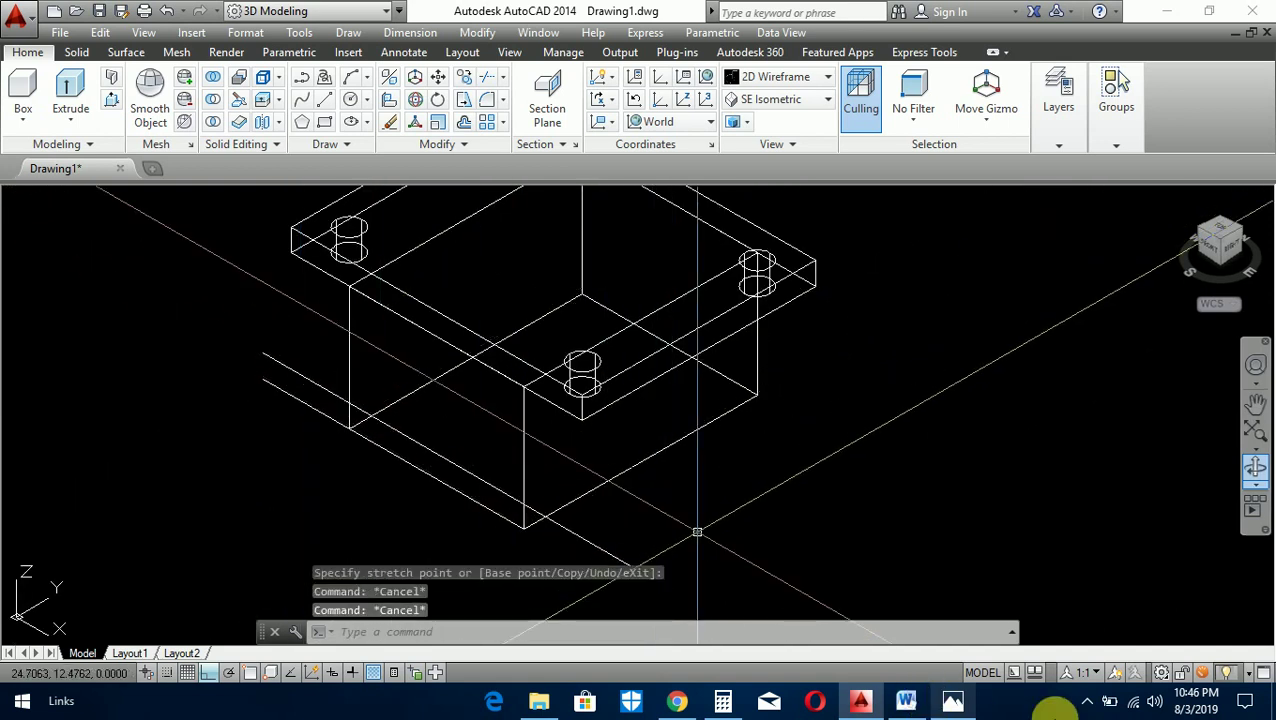
pyautogui.click(955, 700)
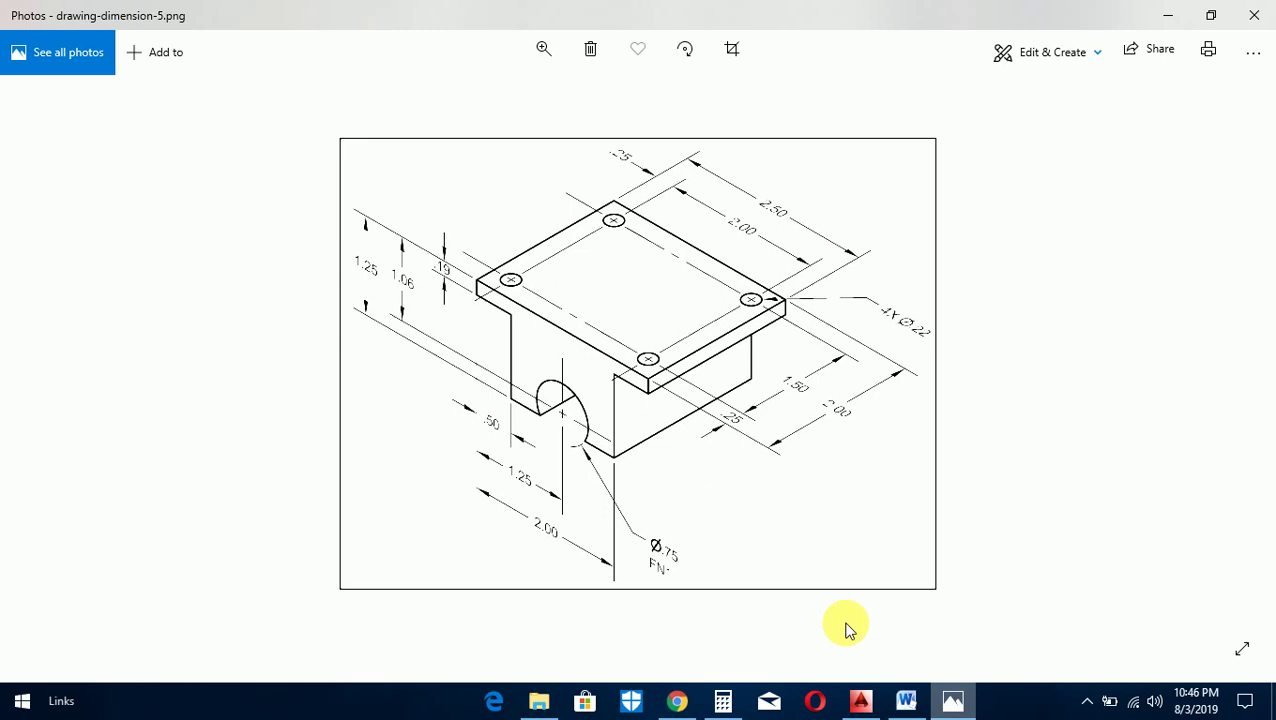
# - Back in AutoCAD, start a line at an edge midpoint, then cancel it
pyautogui.hotkey('alt', 'Tab')
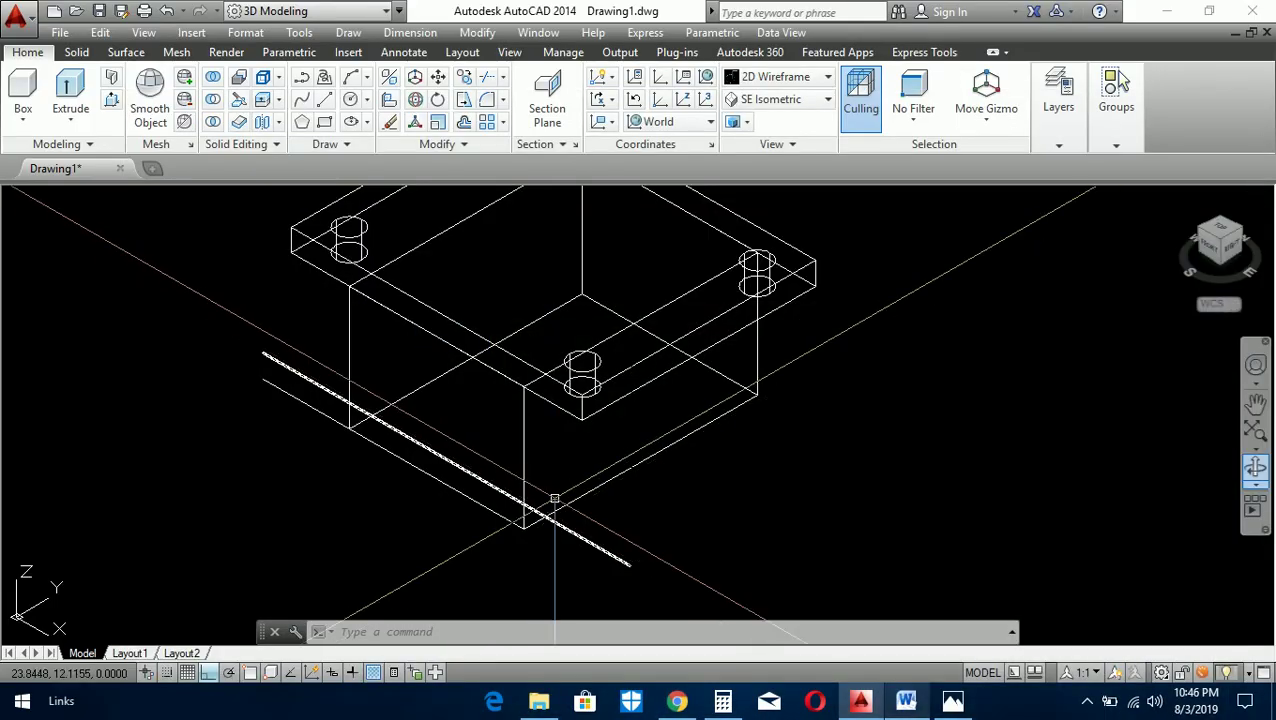
pyautogui.write('l')
pyautogui.press('Return')
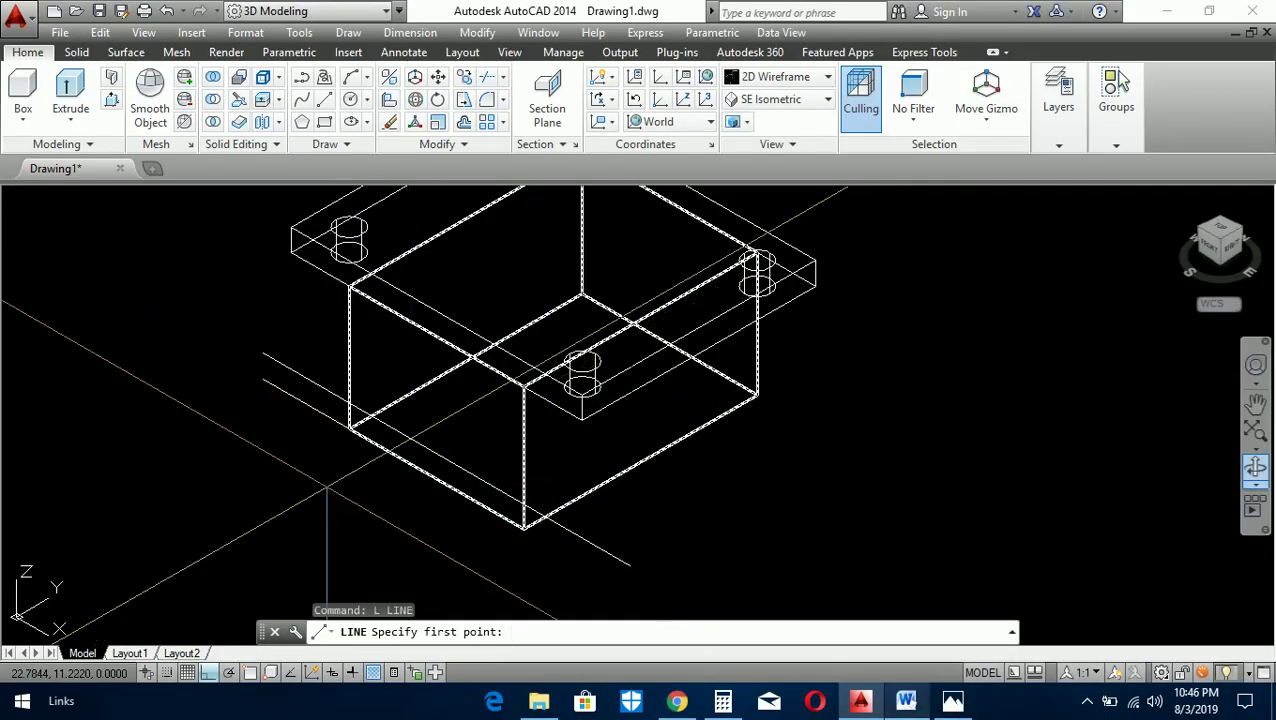
pyautogui.keyDown('shift'); pyautogui.rightClick(311, 488); pyautogui.keyUp('shift')
pyautogui.click(368, 189)
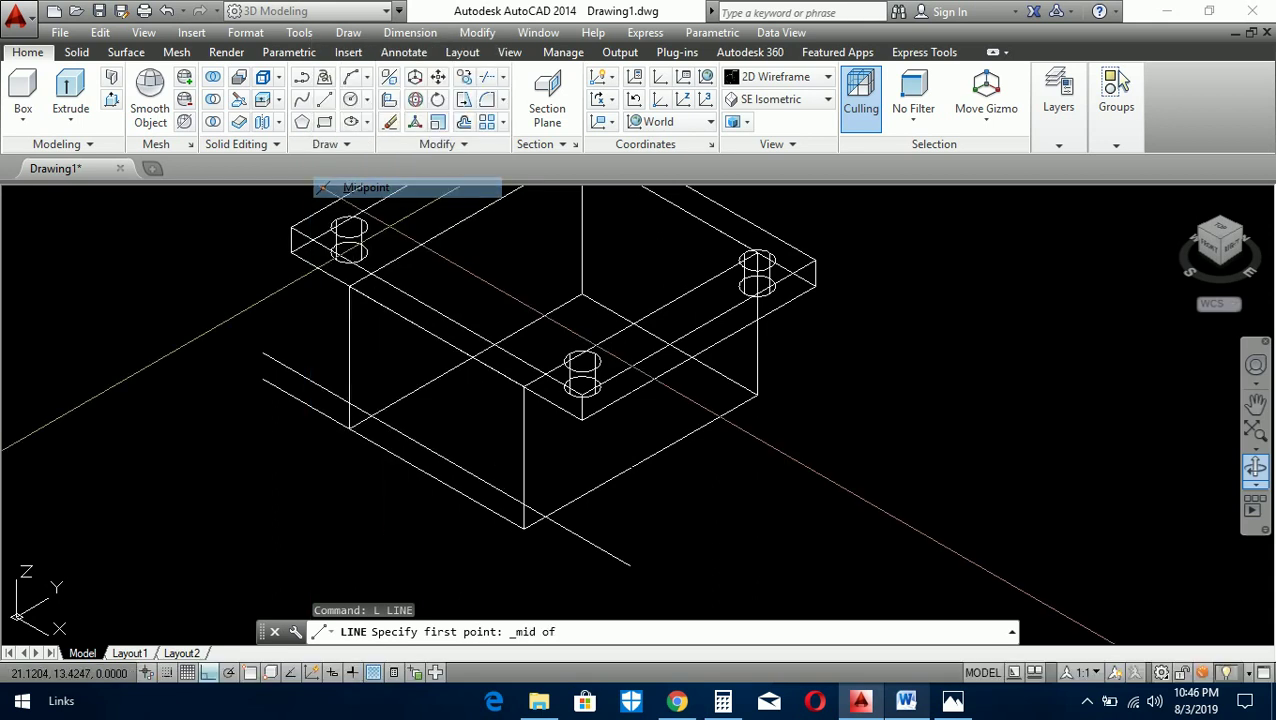
pyautogui.click(424, 334)
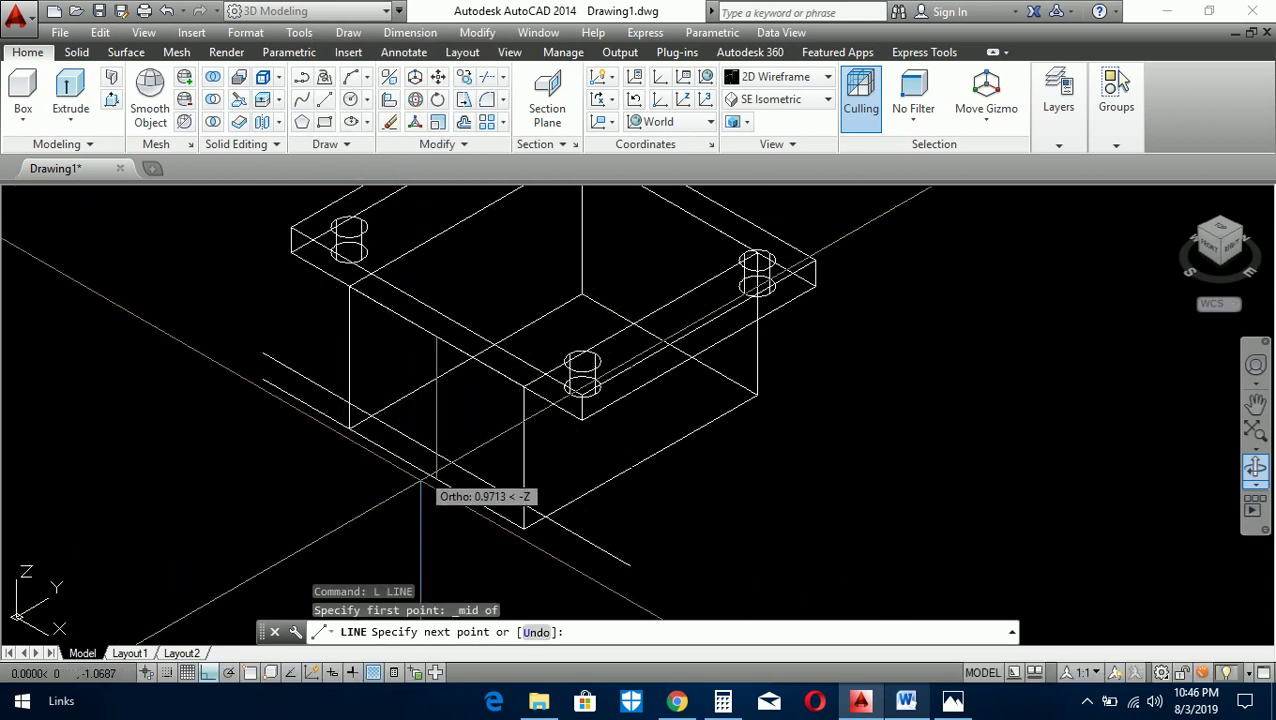
pyautogui.press('Escape')
pyautogui.press('Escape')
pyautogui.scroll(-7, 620, 430)
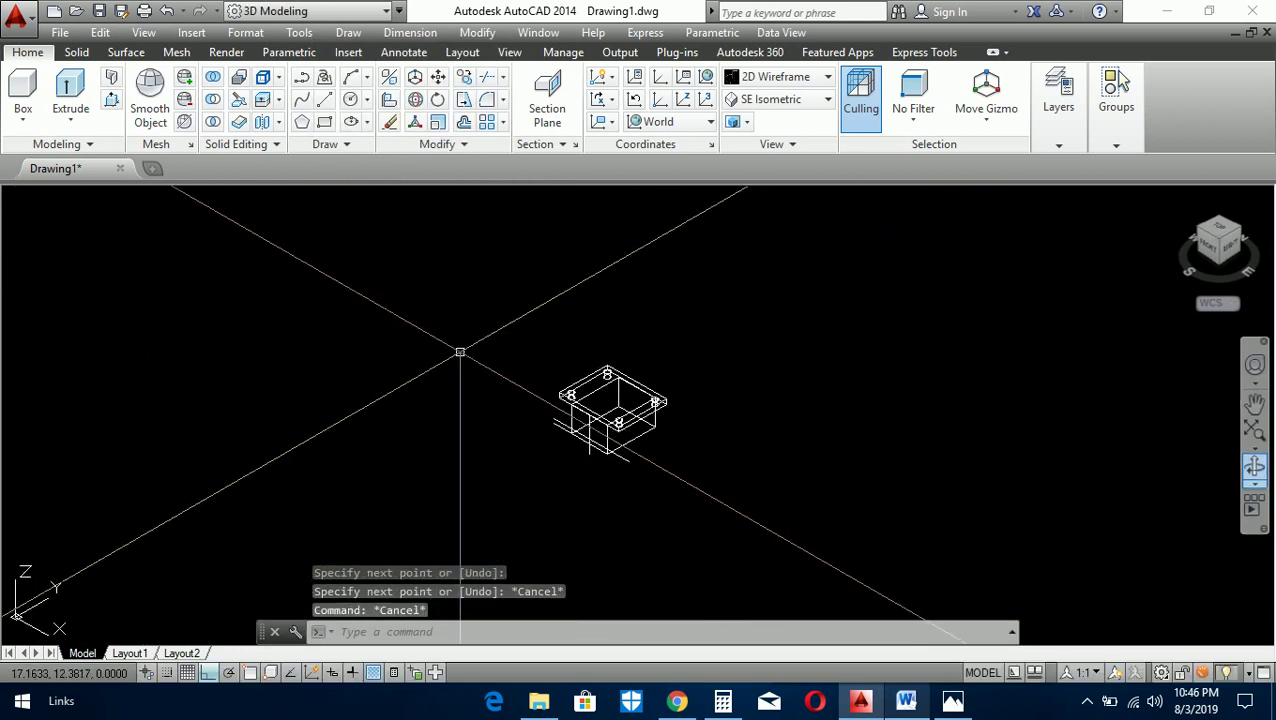
pyautogui.scroll(5, 625, 471)
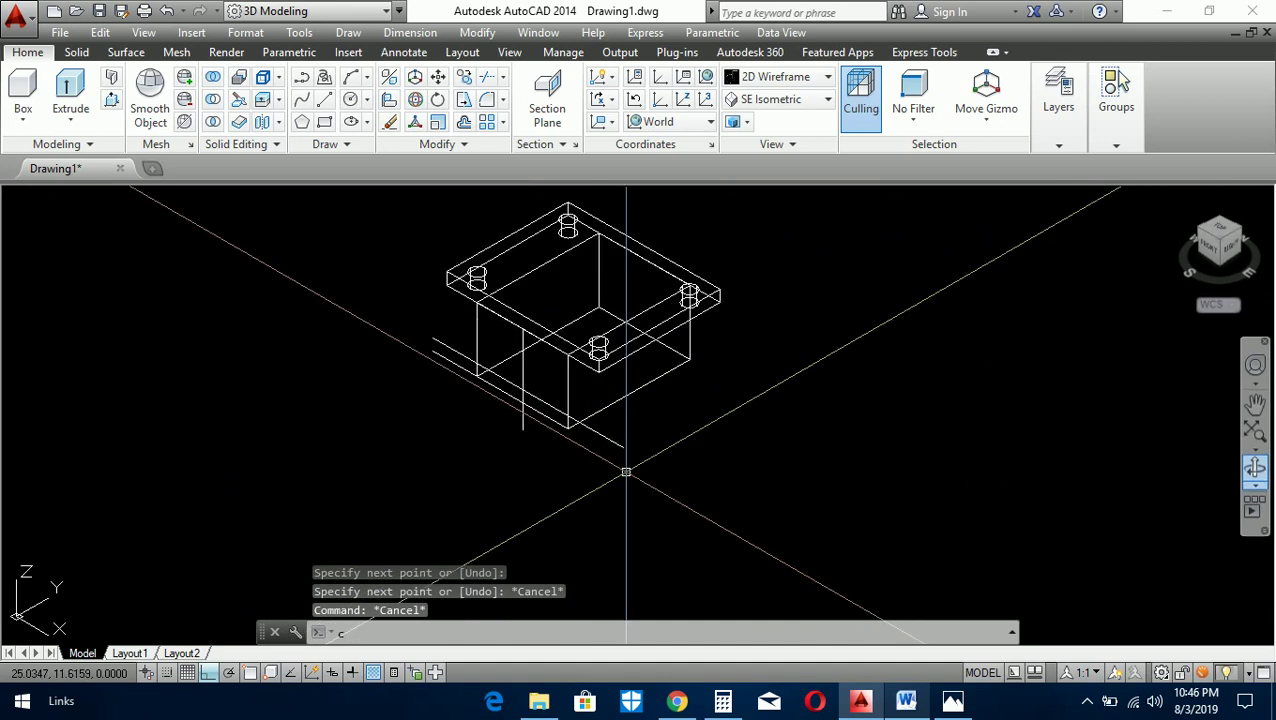
# - Draw a 0.75-diameter circle centred just below the model, checking the reference drawing
pyautogui.write('c')
pyautogui.press('Return')
pyautogui.click(628, 532)
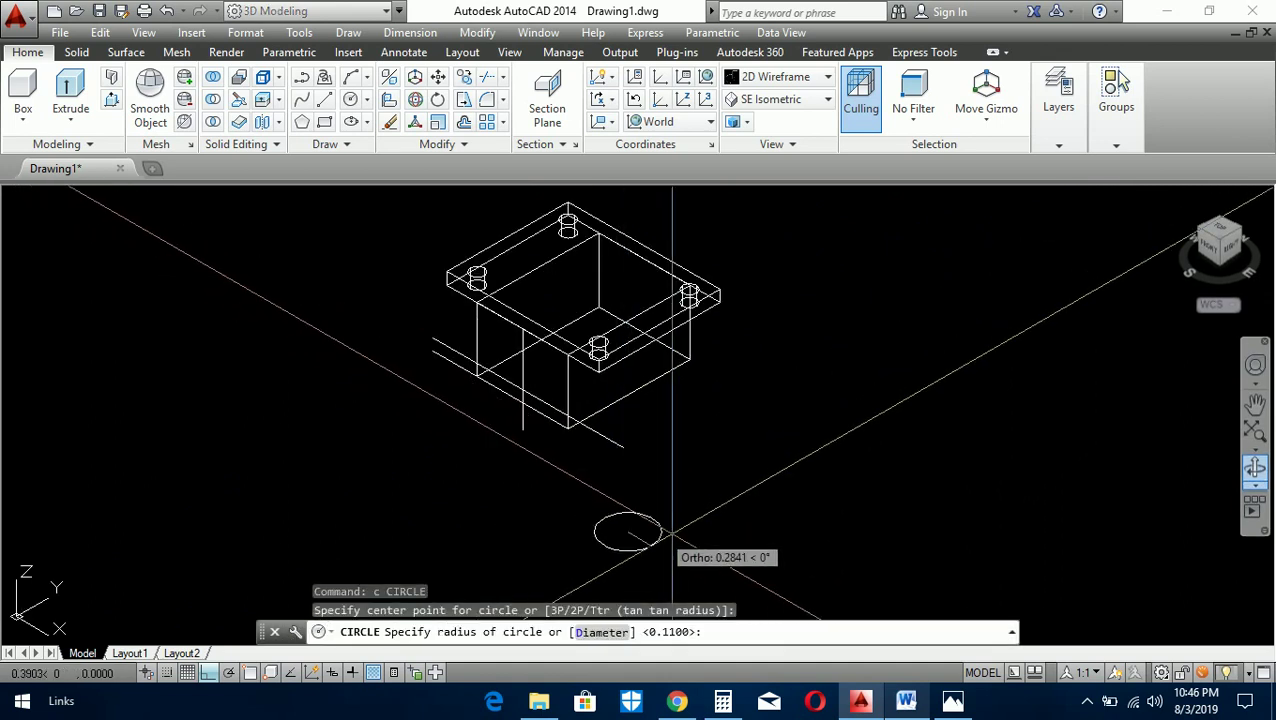
pyautogui.write('d')
pyautogui.press('Return')
pyautogui.write('.75')
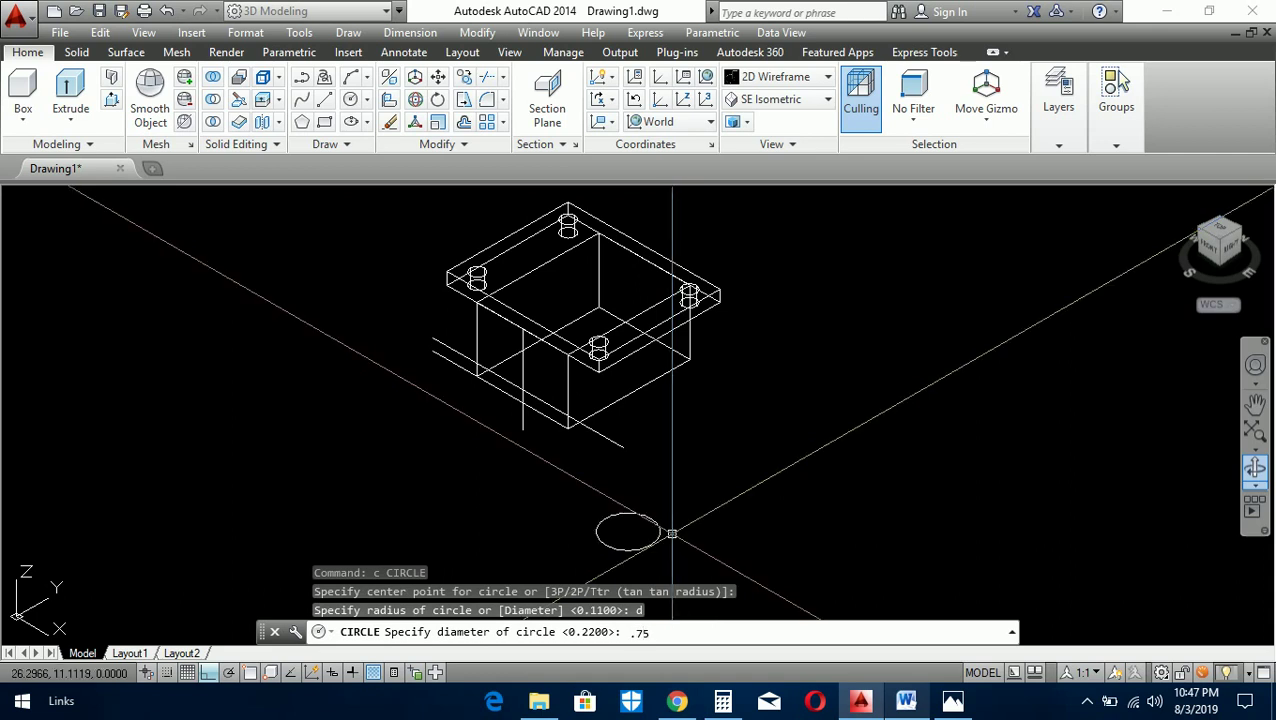
pyautogui.press('Return')
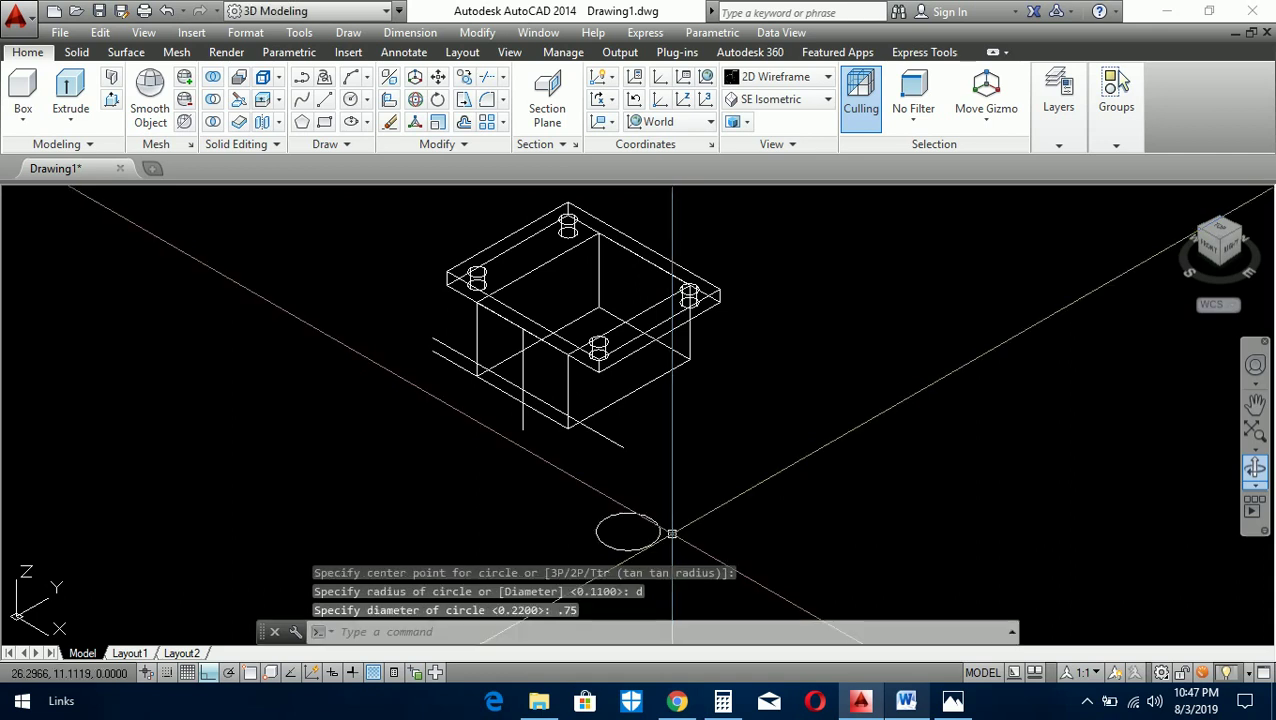
pyautogui.click(953, 703)
pyautogui.click(955, 706)
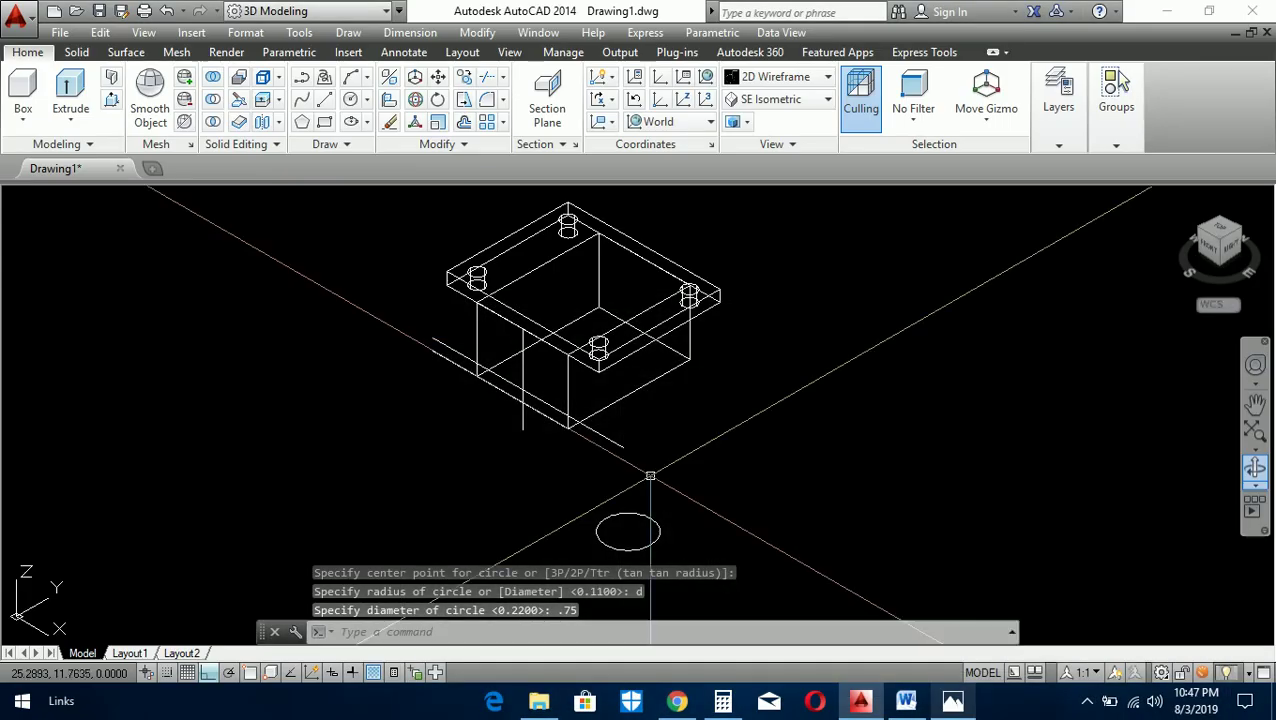
# - Rotate the 0.75 circle in 3D about its centre so it stands upright
pyautogui.write('3d')
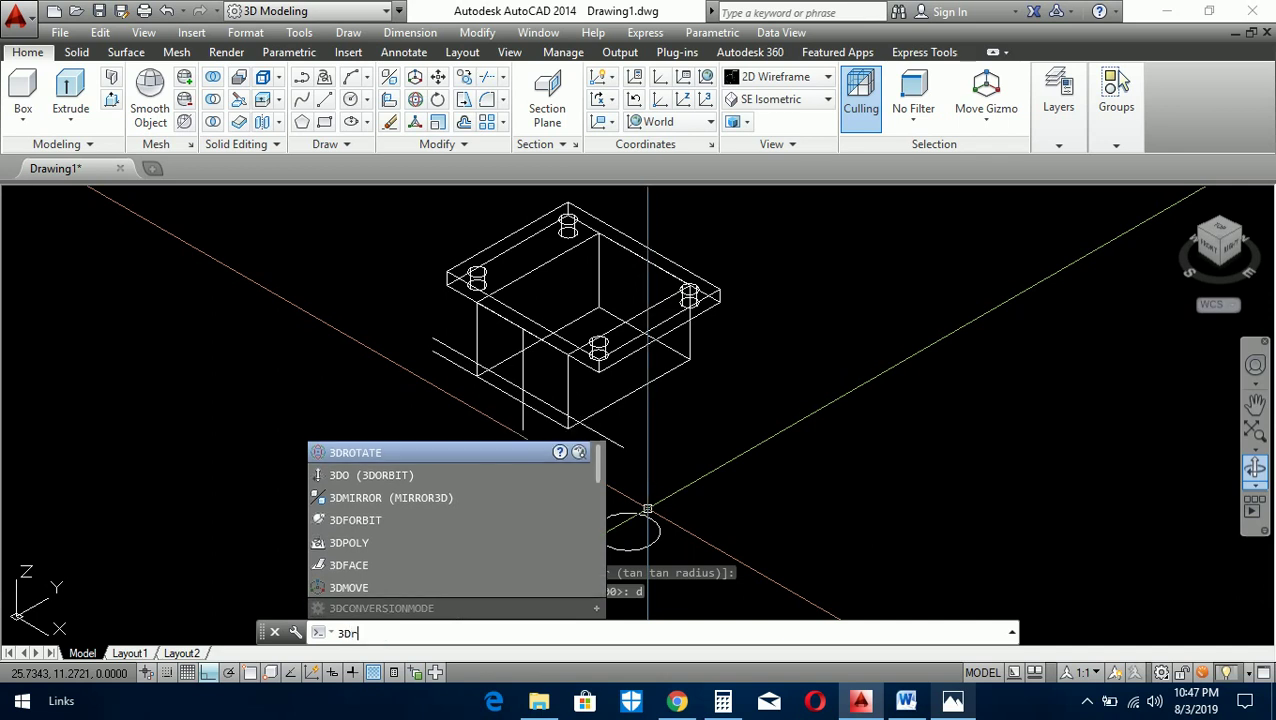
pyautogui.write('r')
pyautogui.press('Return')
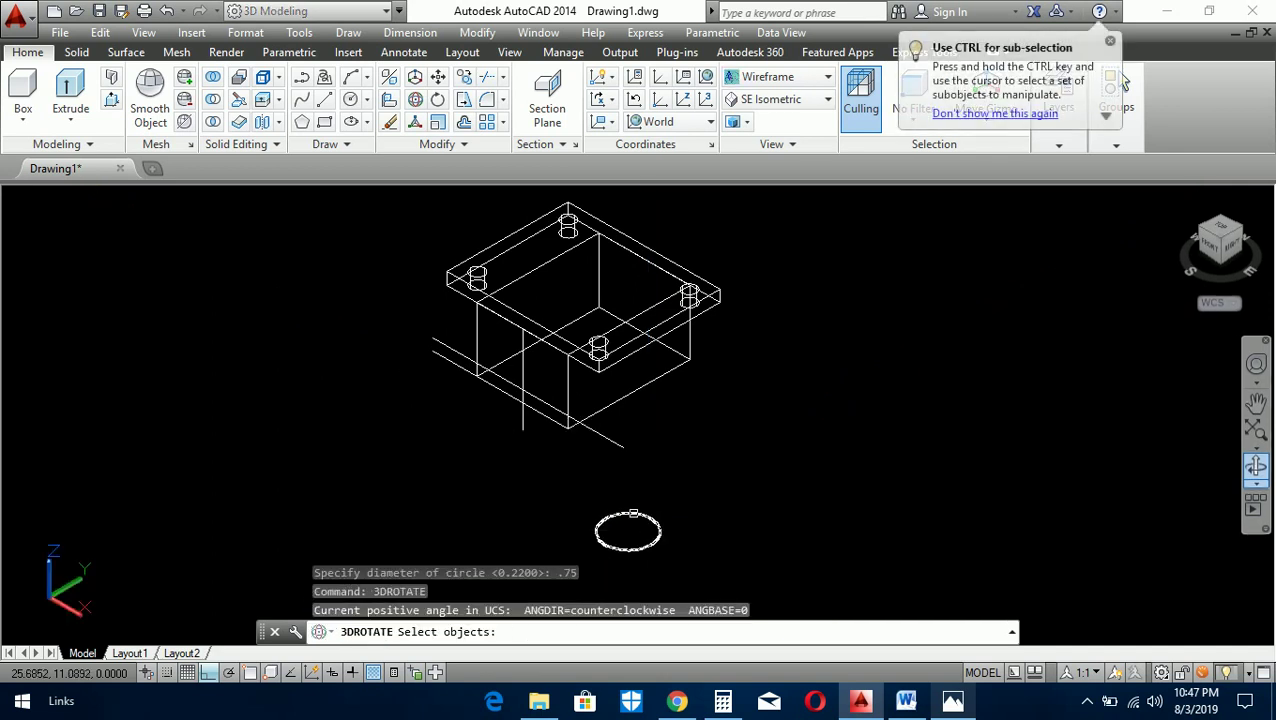
pyautogui.click(633, 513)
pyautogui.press('Return')
pyautogui.click(635, 482)
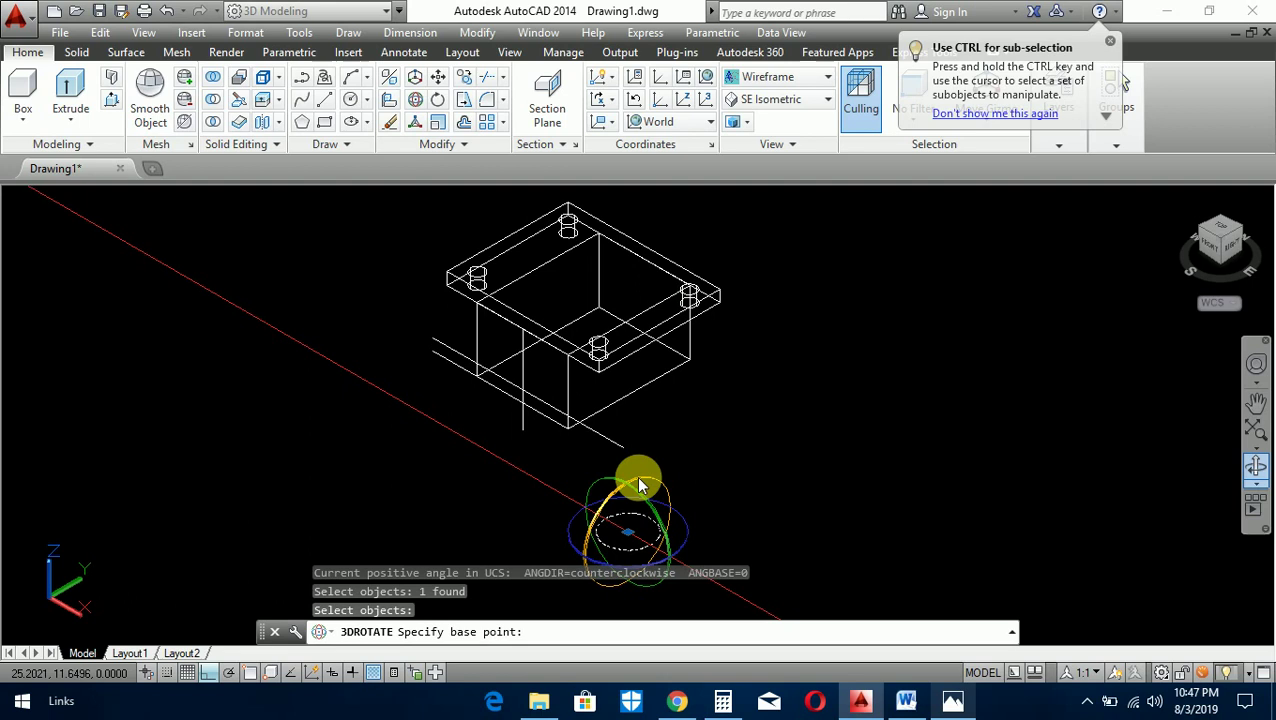
pyautogui.press('Escape')
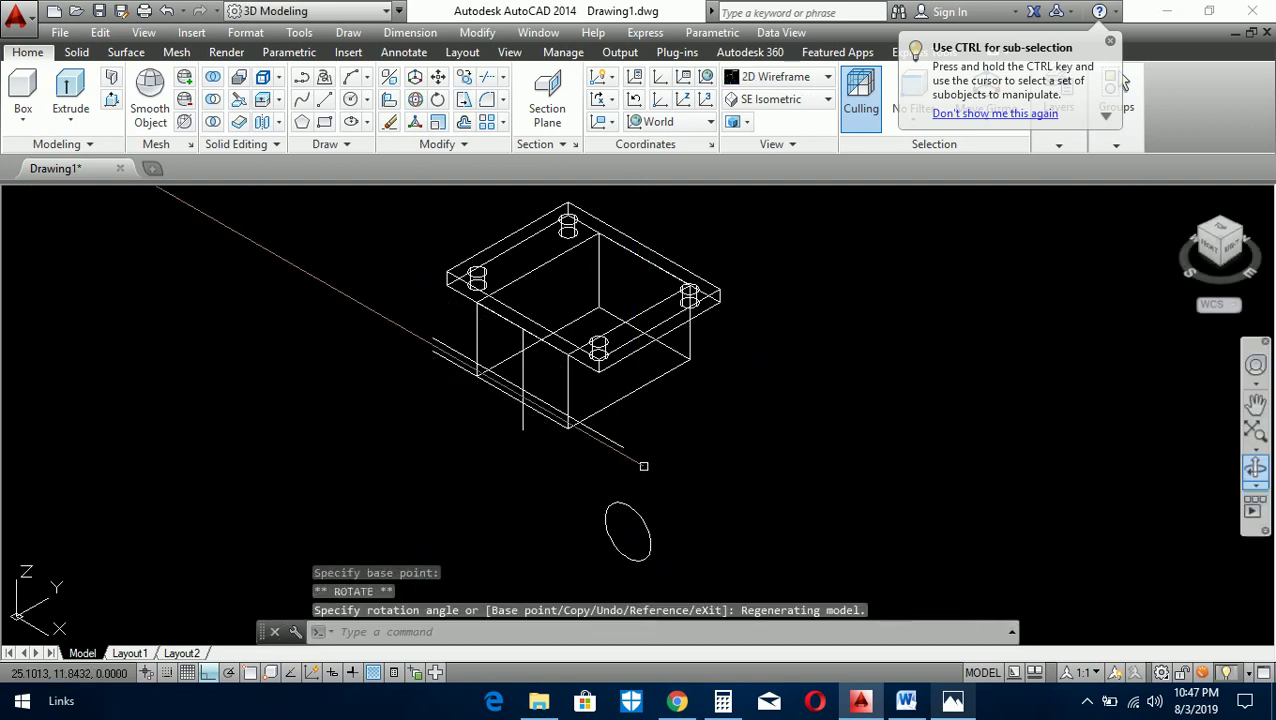
pyautogui.press('Escape')
pyautogui.press('Escape')
# - Move the circle from its centre to the guide-line intersection, then window-select two helper lines
pyautogui.write('m')
pyautogui.press('Return')
pyautogui.click(635, 493)
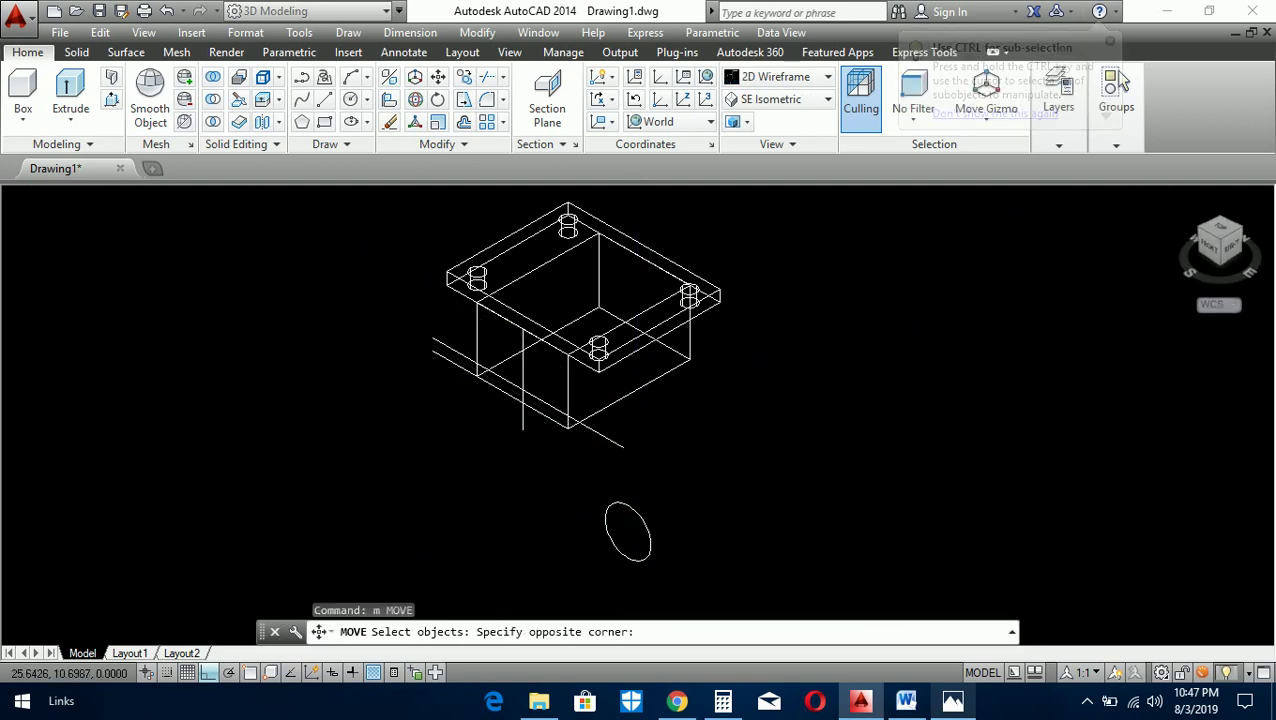
pyautogui.click(592, 568)
pyautogui.press('Return')
pyautogui.keyDown('shift'); pyautogui.rightClick(572, 510); pyautogui.keyUp('shift')
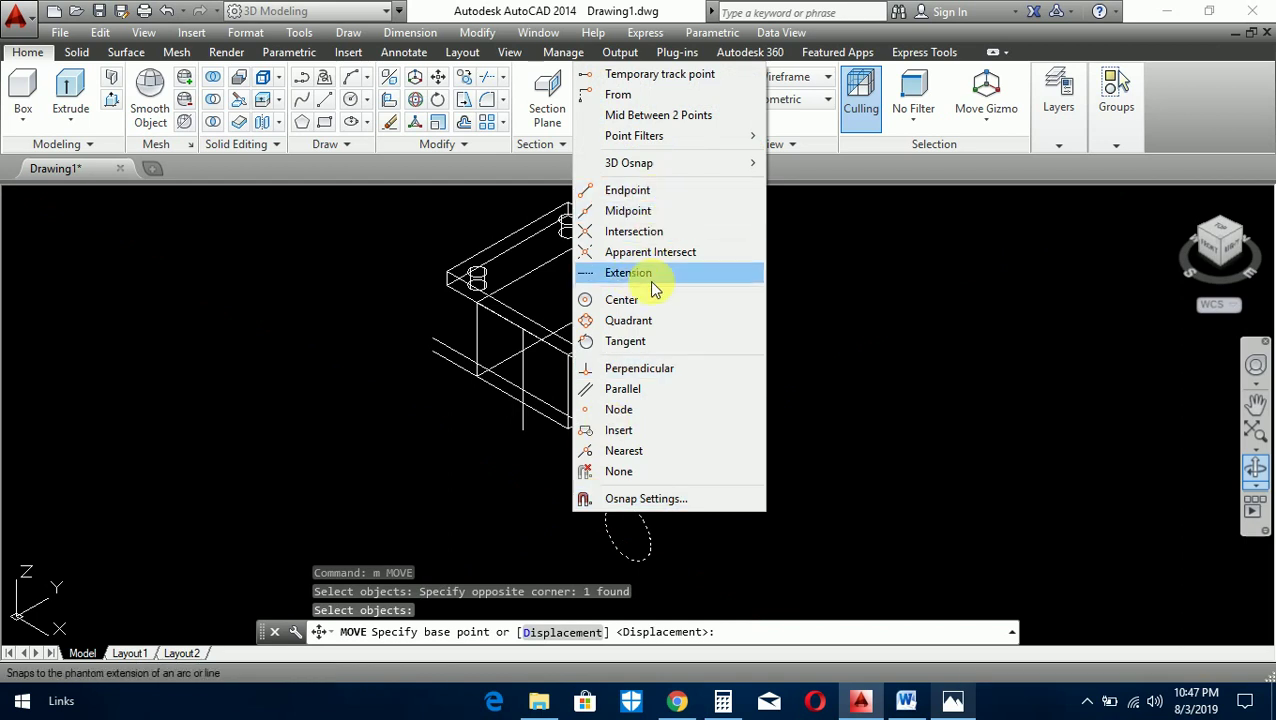
pyautogui.click(626, 299)
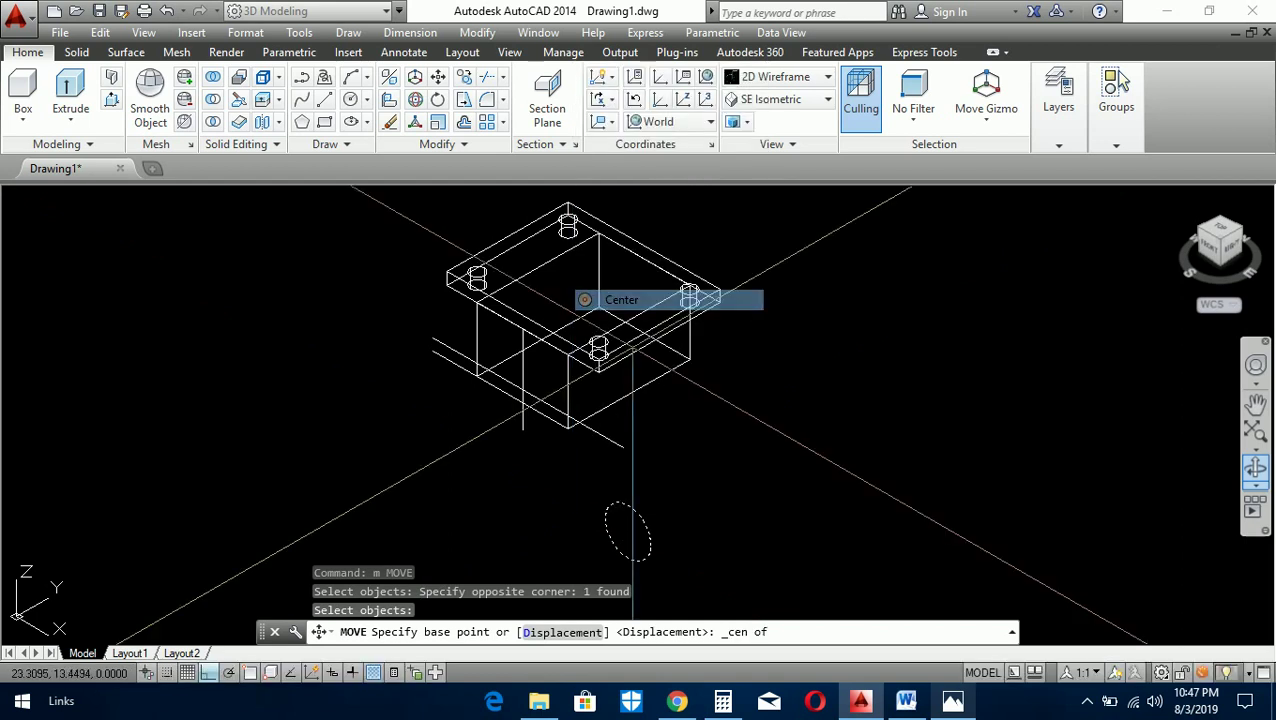
pyautogui.click(626, 532)
pyautogui.keyDown('shift'); pyautogui.rightClick(584, 500); pyautogui.keyUp('shift')
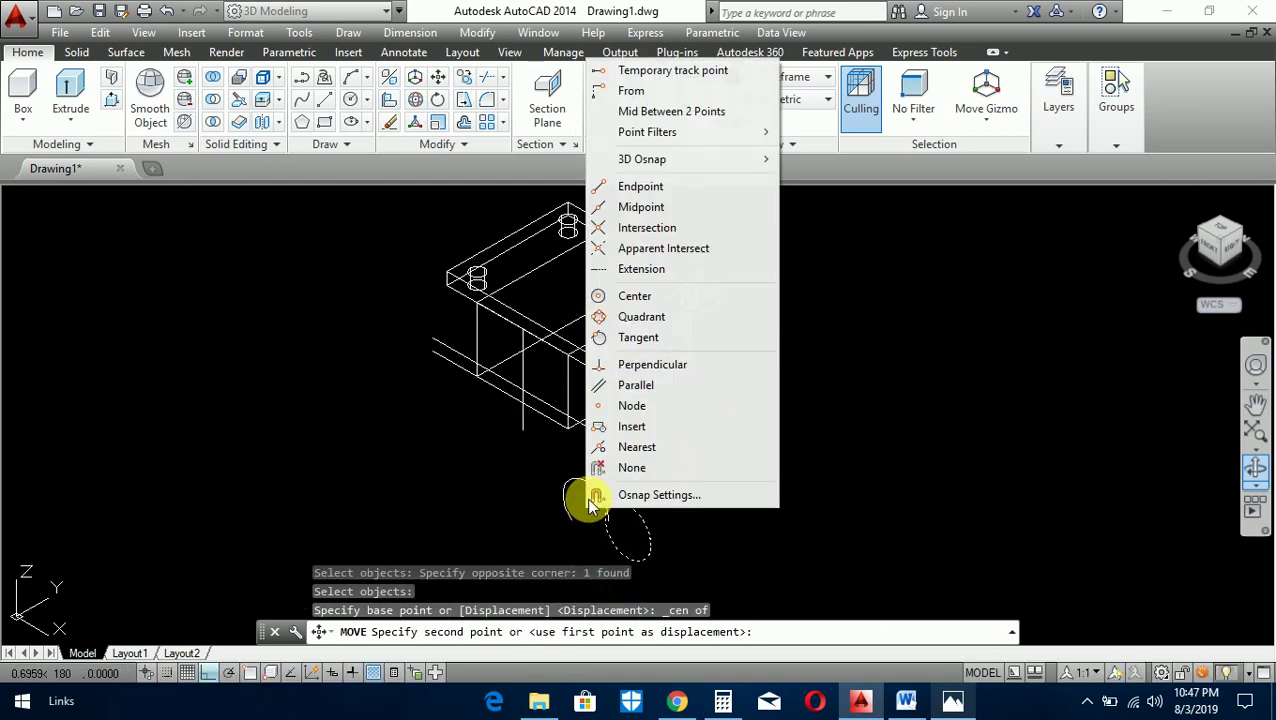
pyautogui.click(650, 230)
pyautogui.scroll(8, 540, 405)
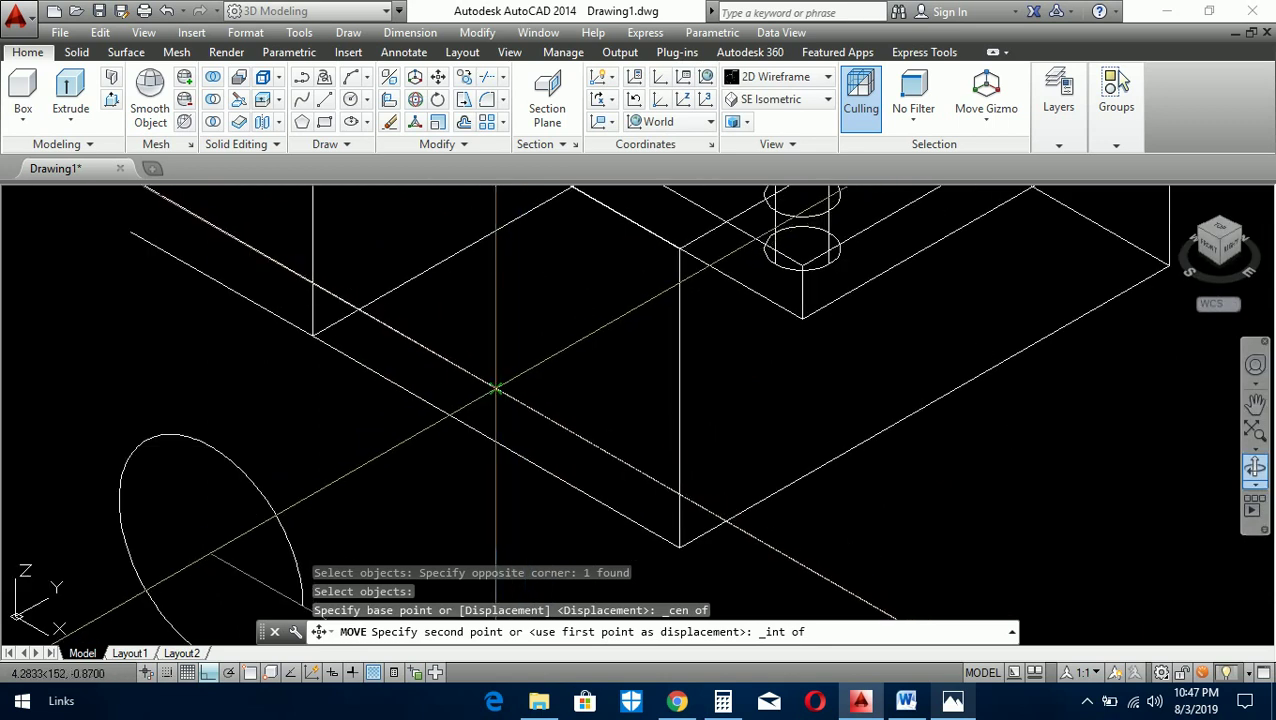
pyautogui.click(496, 388)
pyautogui.click(510, 377)
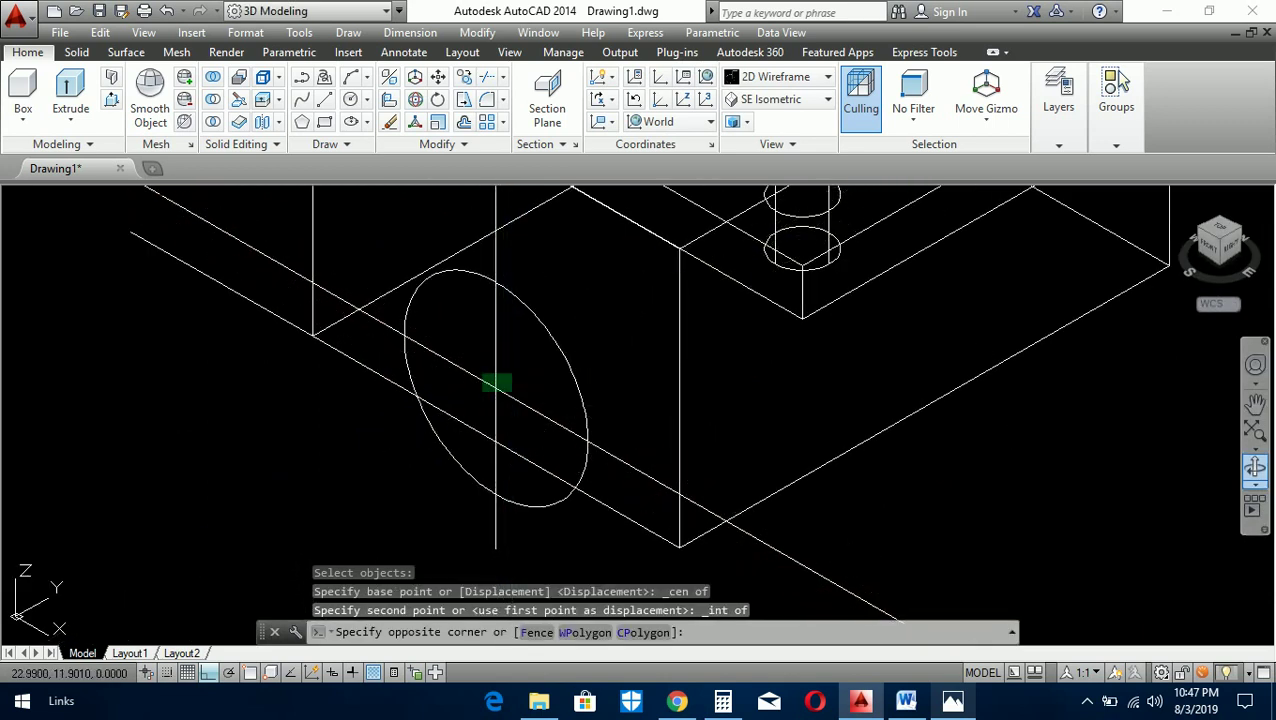
pyautogui.click(483, 392)
# - Erase the two selected helper lines and then the remaining helper line
pyautogui.write('e')
pyautogui.press('Return')
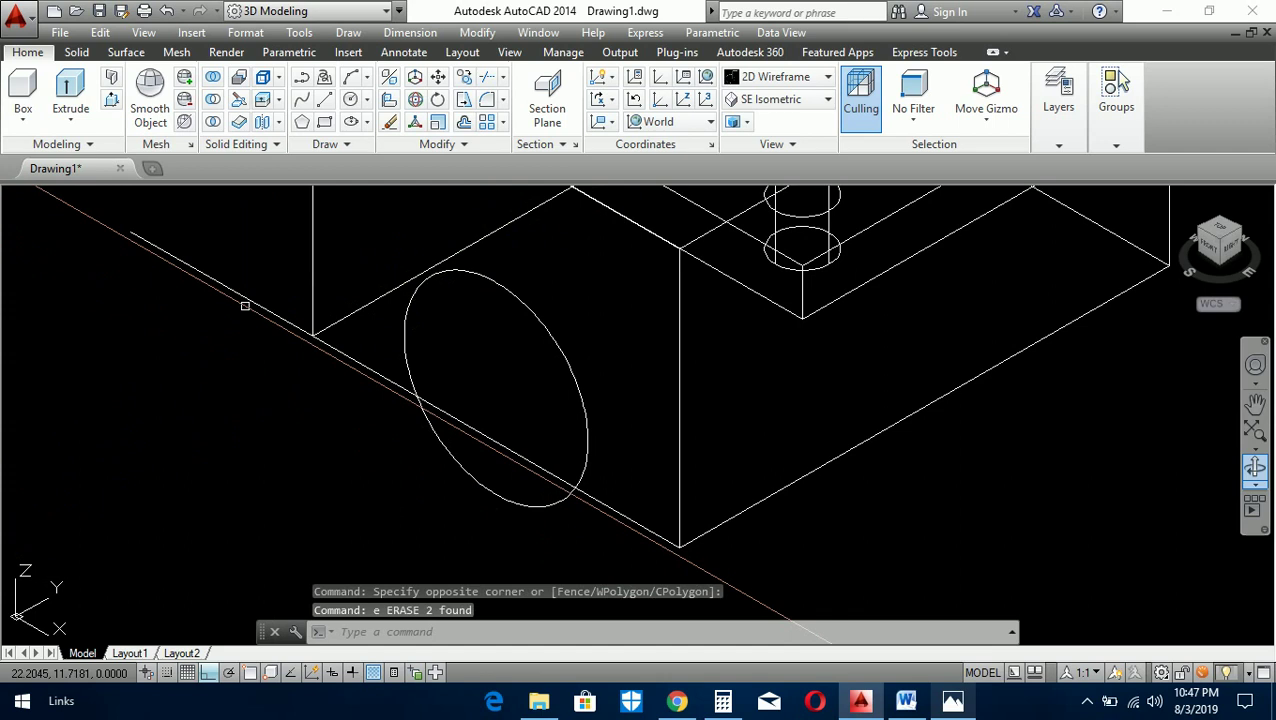
pyautogui.click(232, 310)
pyautogui.scroll(-5, 280, 370)
pyautogui.write('e')
pyautogui.press('Return')
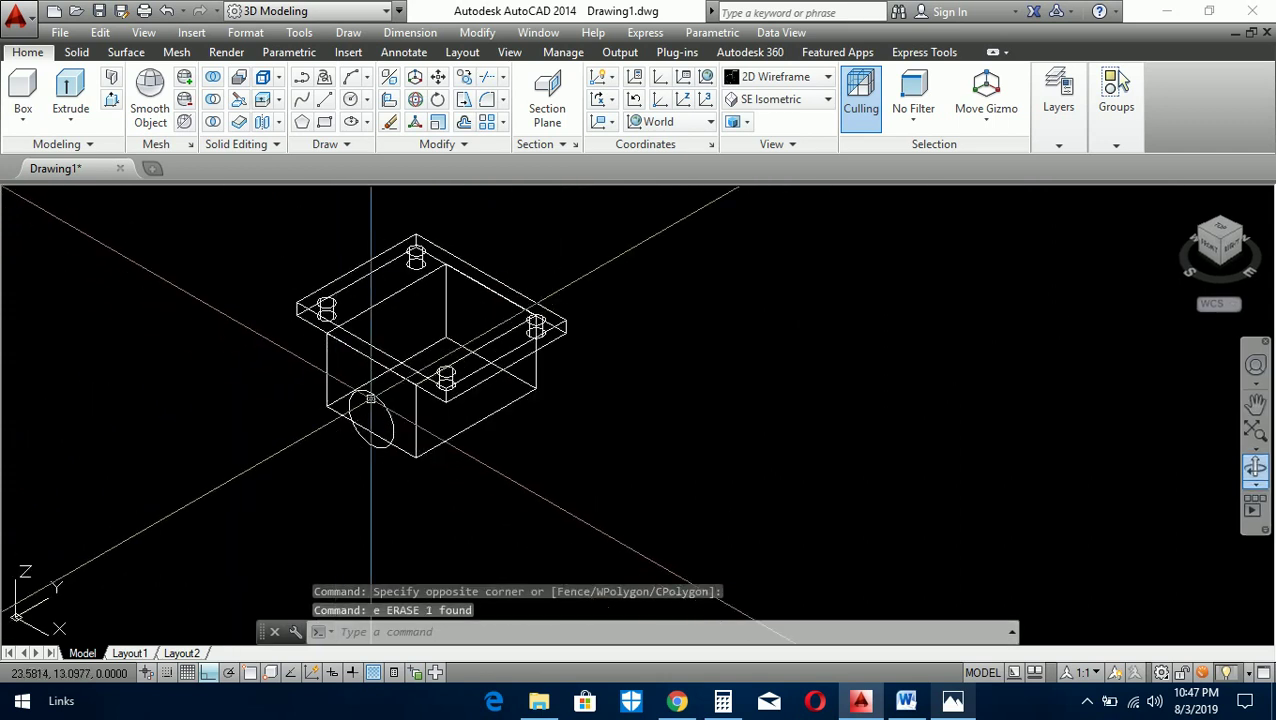
# - Switch the viewport's visual style to Conceptual
pyautogui.scroll(6, 420, 420)
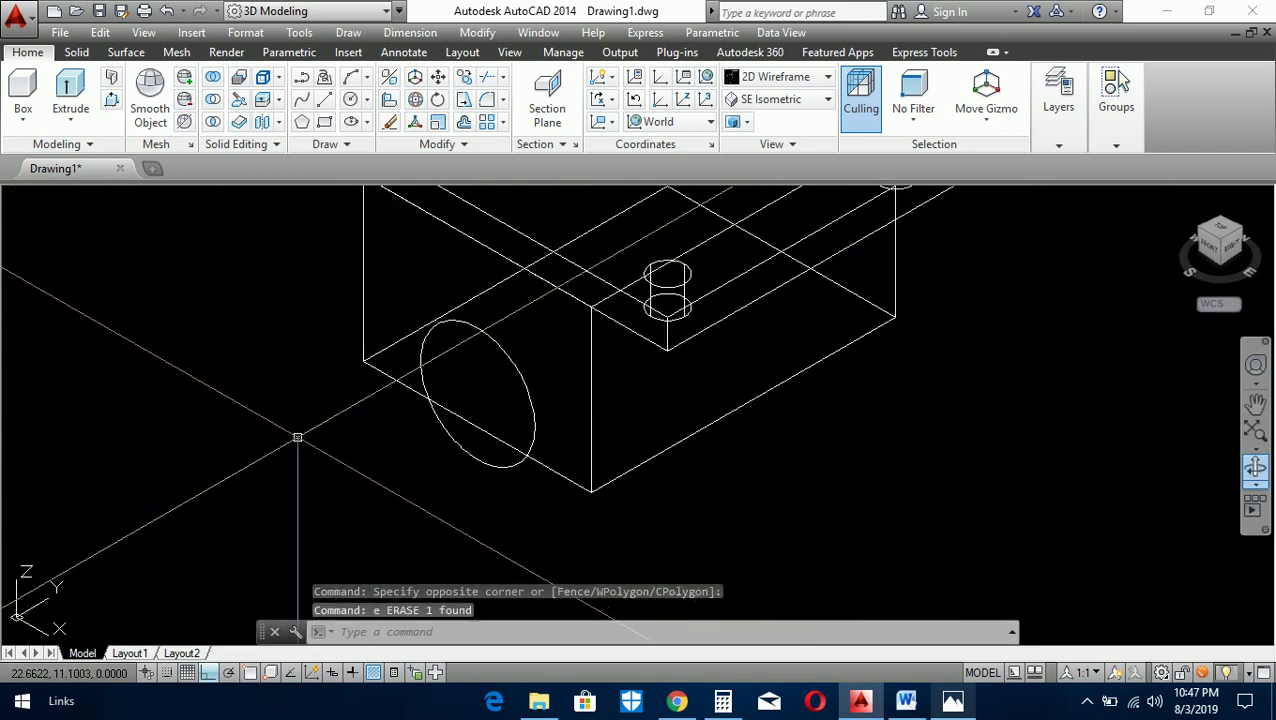
pyautogui.scroll(-7, 358, 500)
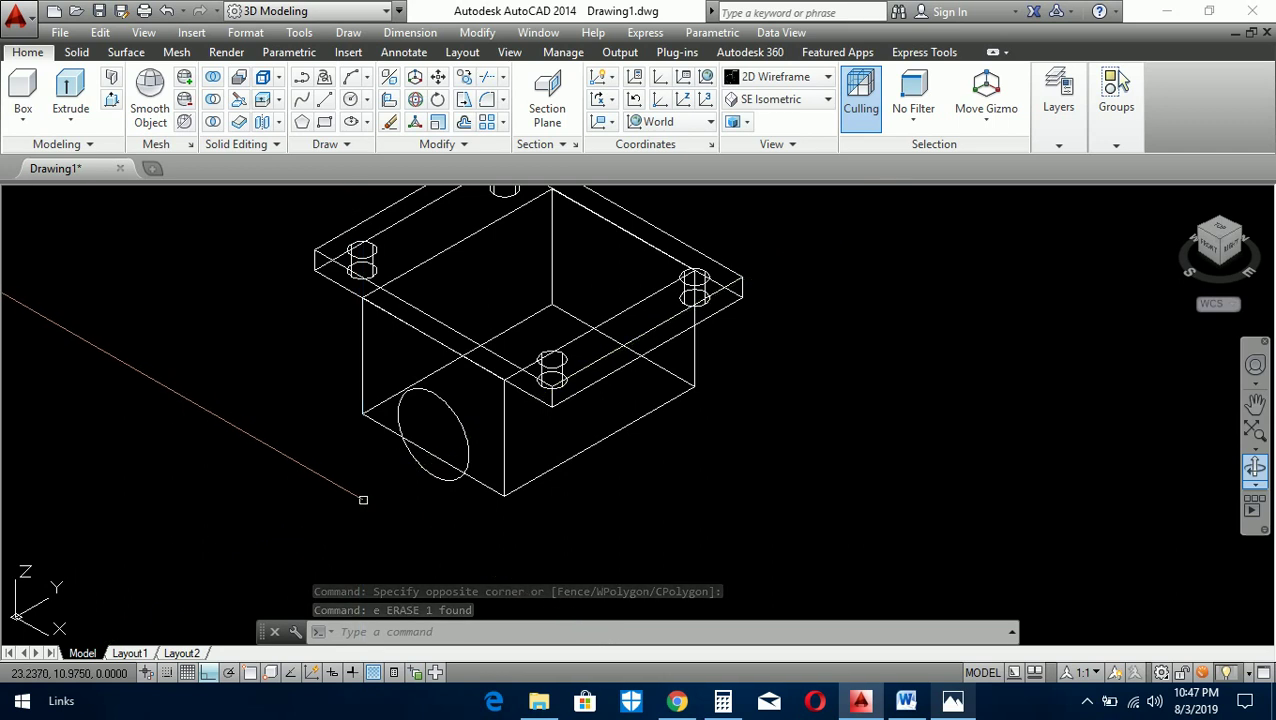
pyautogui.scroll(5, 590, 540)
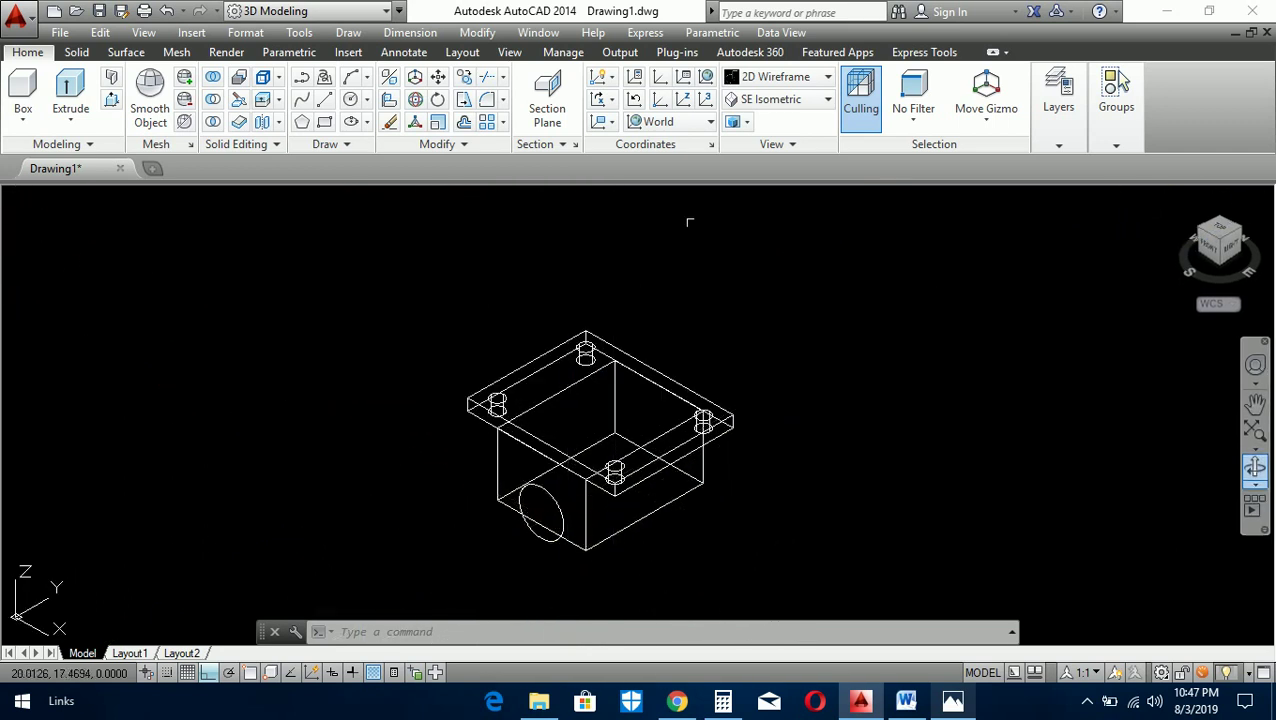
pyautogui.click(773, 78)
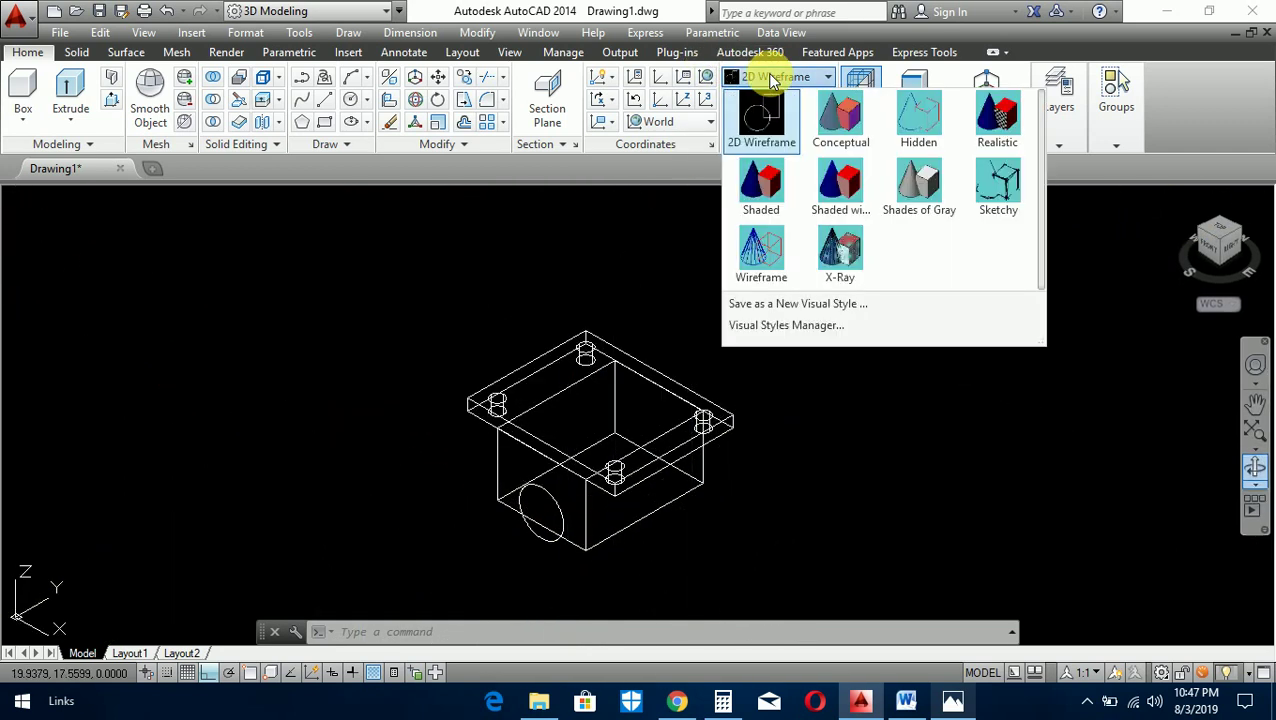
pyautogui.click(840, 113)
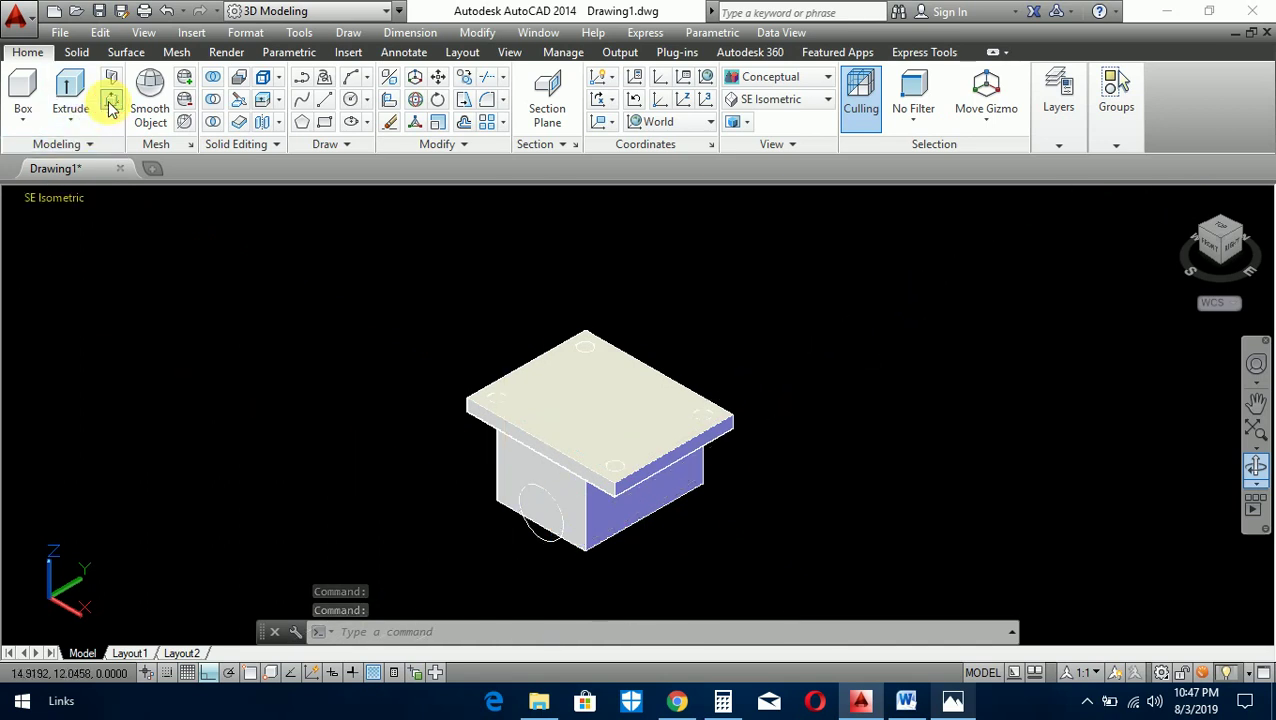
# - Press-pull the upright circle through the block to cut the semicircular bore
pyautogui.hotkey('ctrl', 'shift', 'e')
pyautogui.scroll(4, 539, 481)
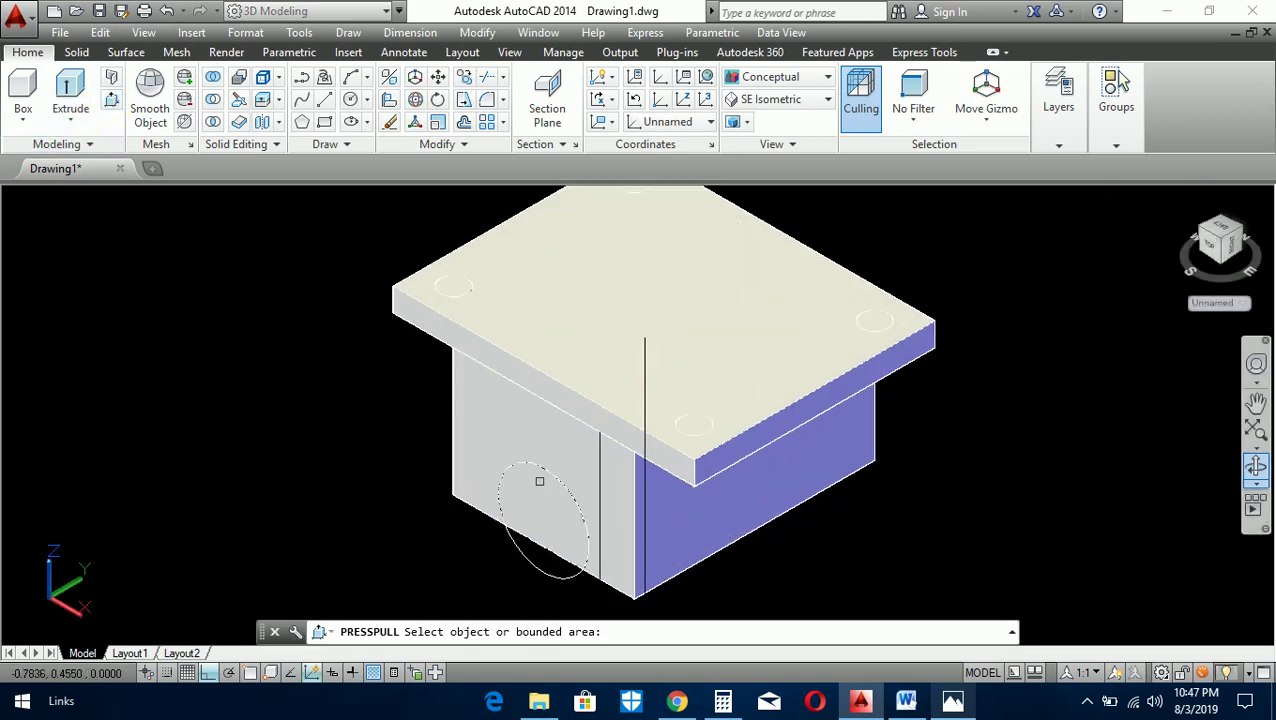
pyautogui.click(540, 476)
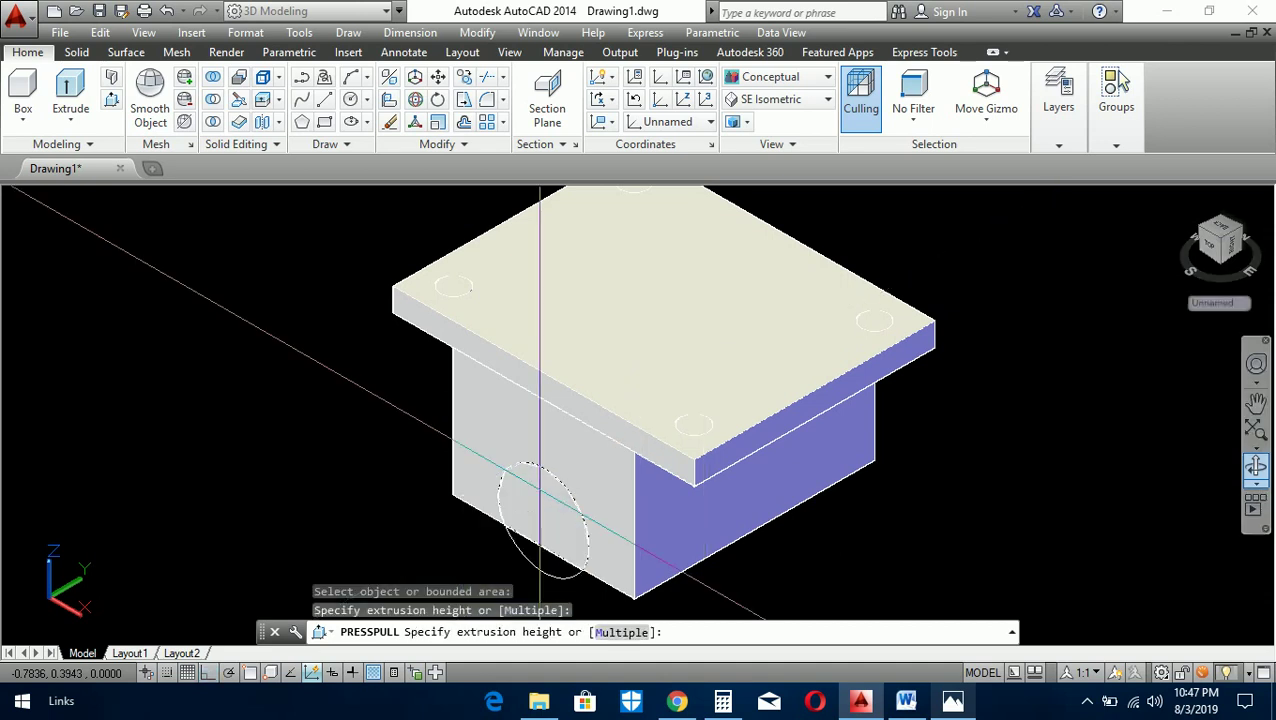
pyautogui.scroll(-3, 545, 485)
pyautogui.click(907, 383)
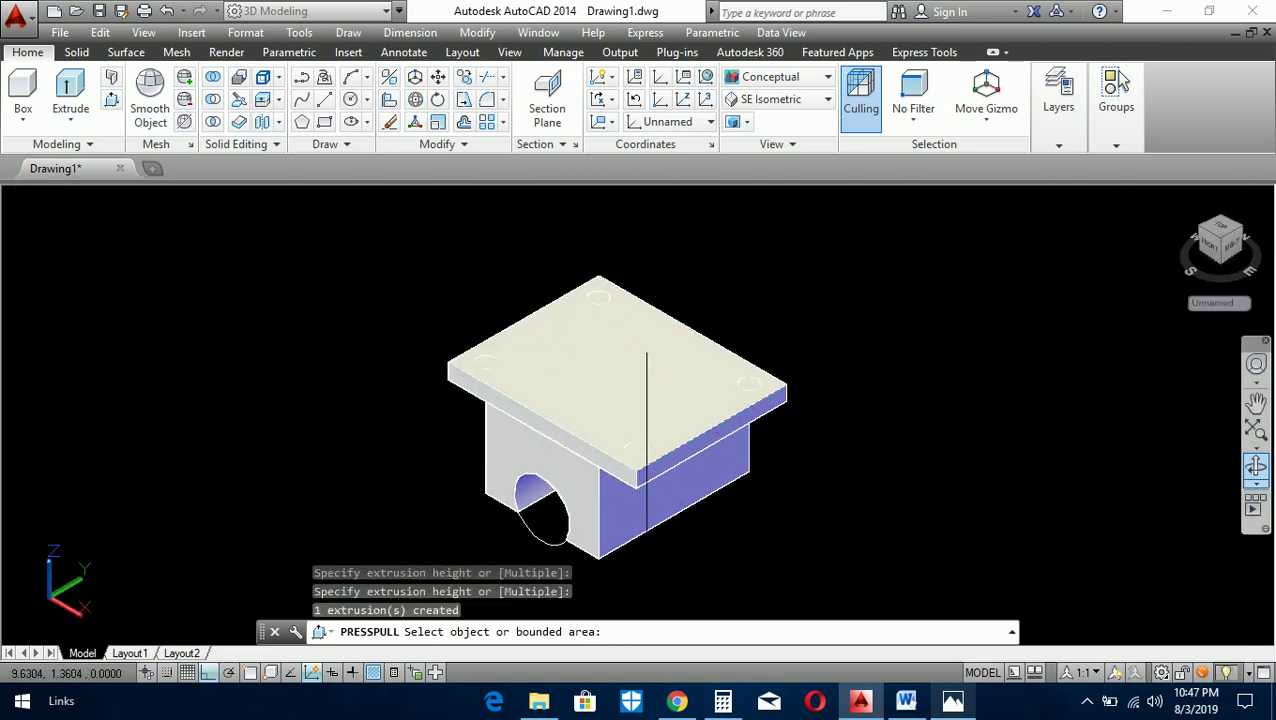
pyautogui.press('Return')
# - Erase the leftover circle
pyautogui.keyDown('ctrl'); pyautogui.click(543, 540); pyautogui.keyUp('ctrl')
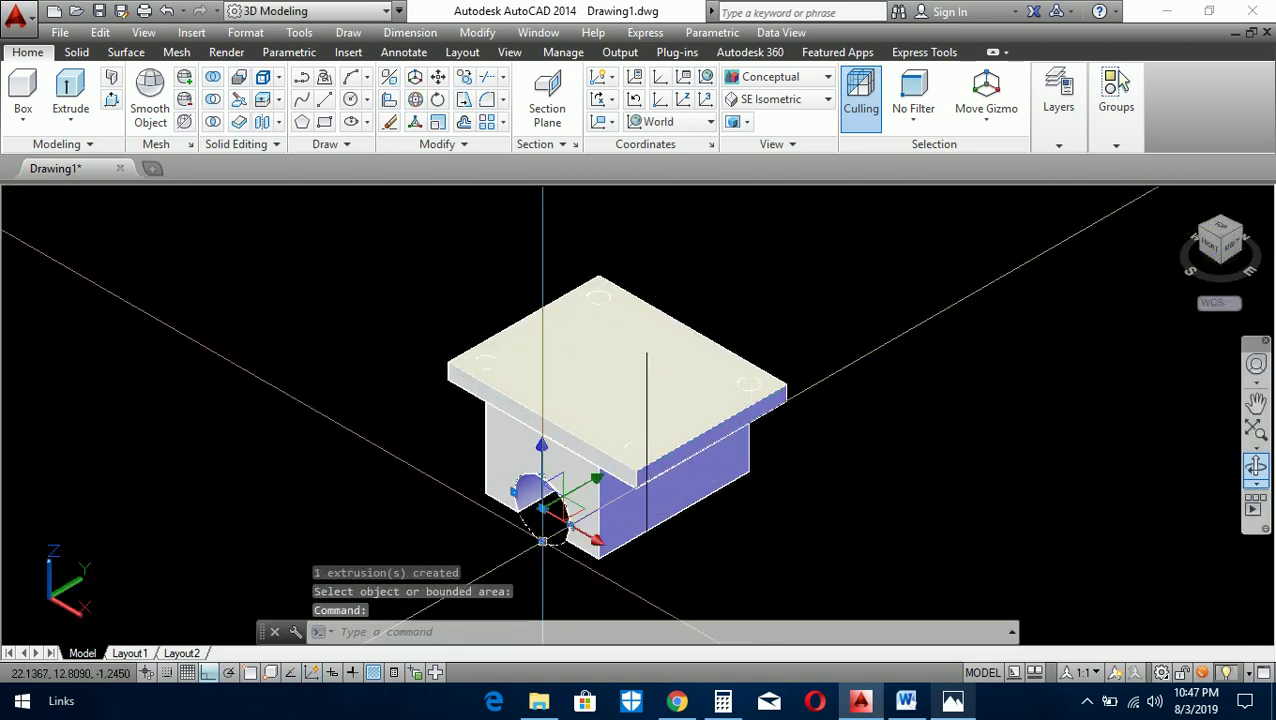
pyautogui.write('e')
pyautogui.press('Return')
pyautogui.scroll(6, 479, 358)
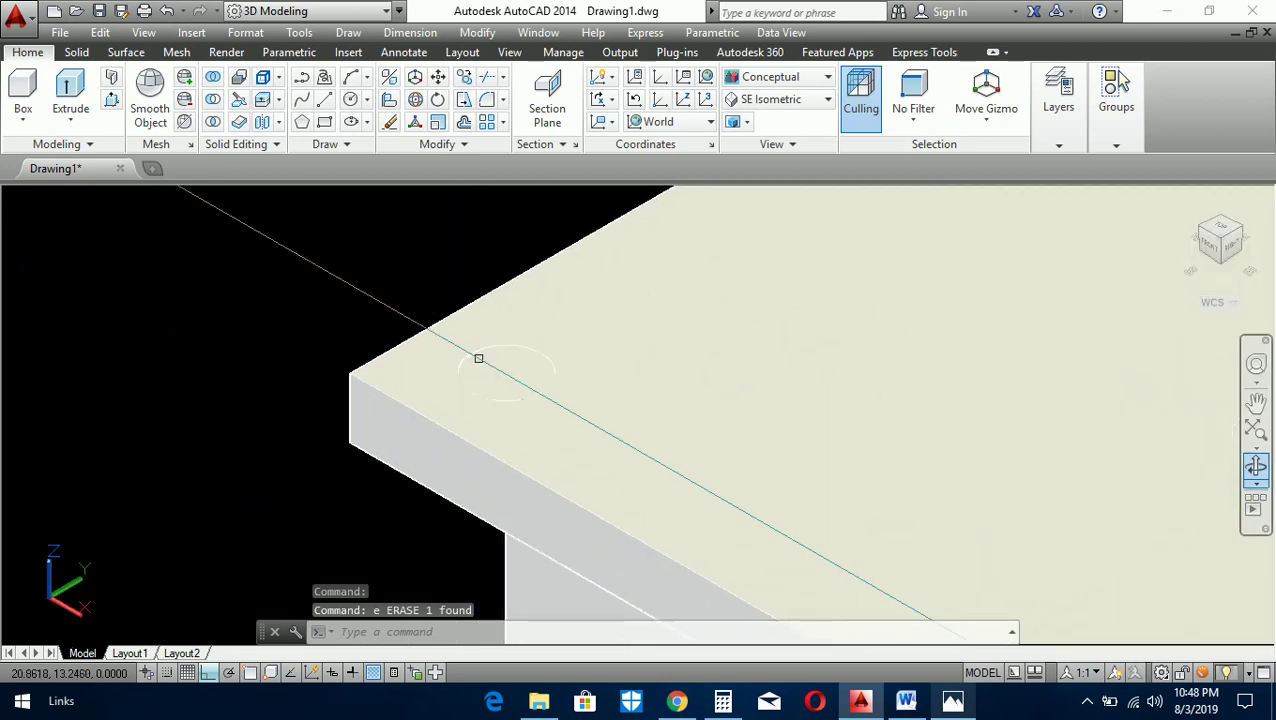
# - Press-pull the first .22 corner circle down through the plate to cut a hole
pyautogui.click(111, 100)
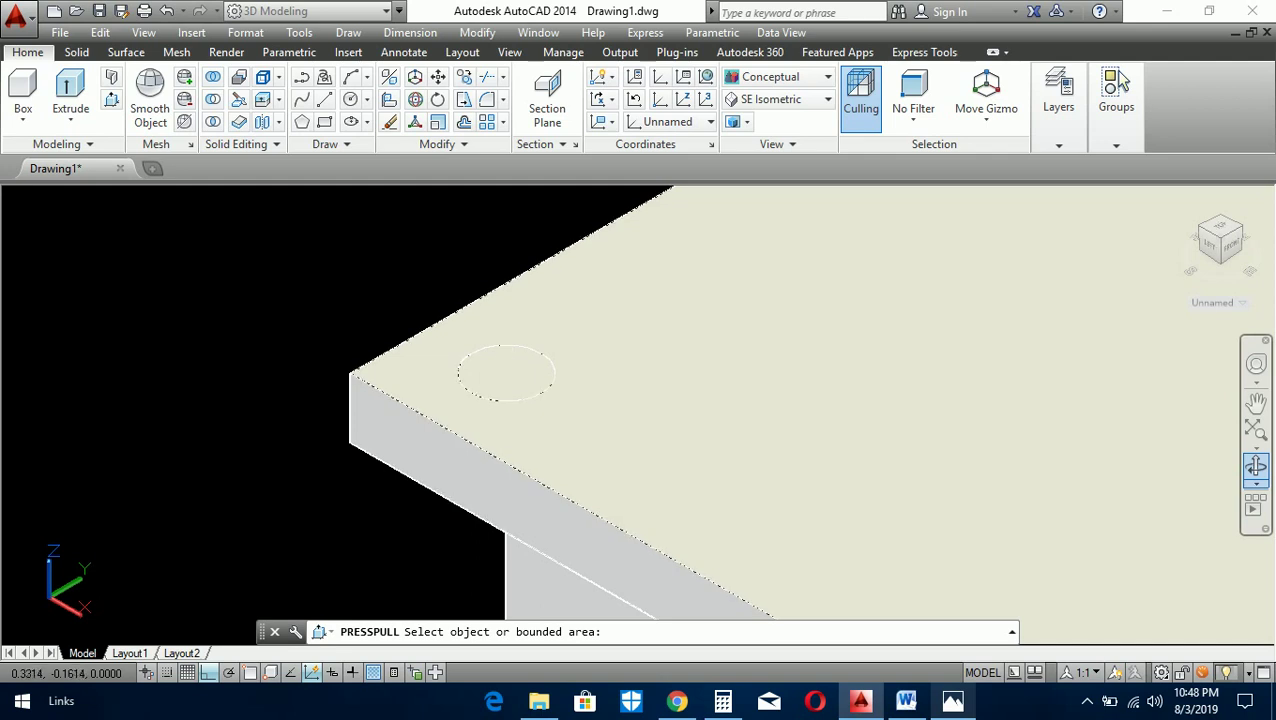
pyautogui.click(476, 393)
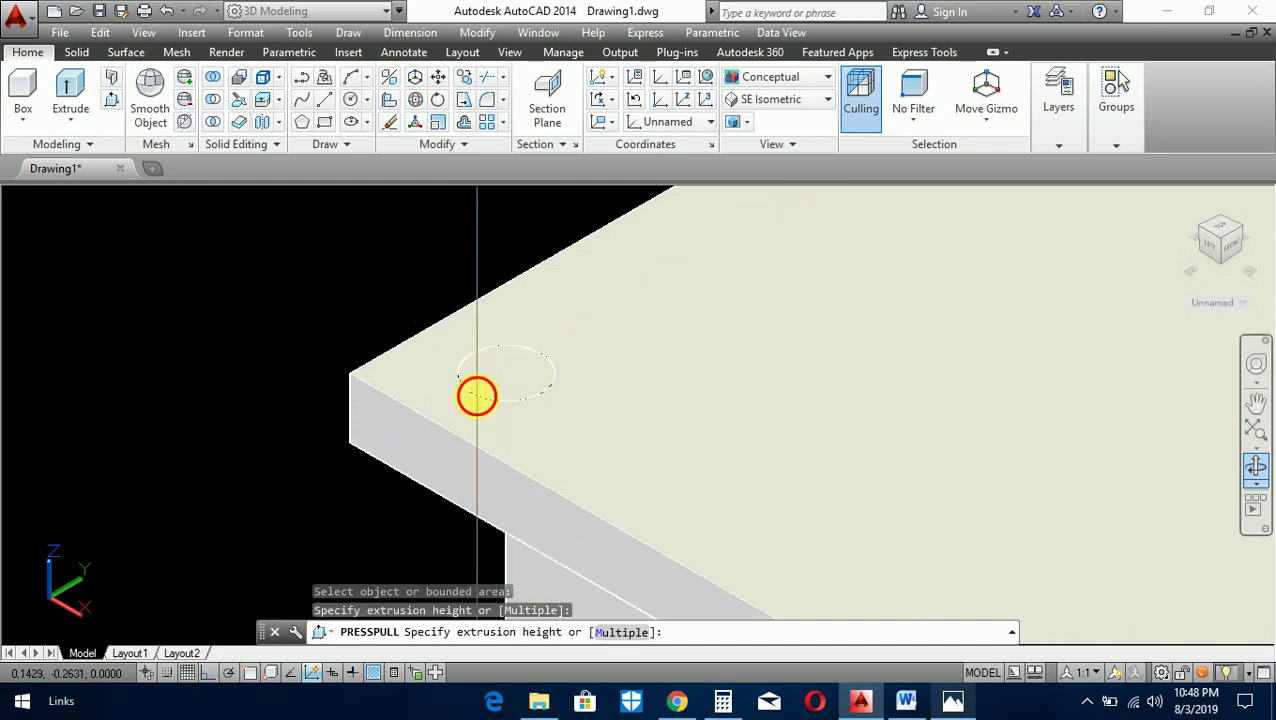
pyautogui.scroll(-3, 476, 393)
pyautogui.click(366, 537)
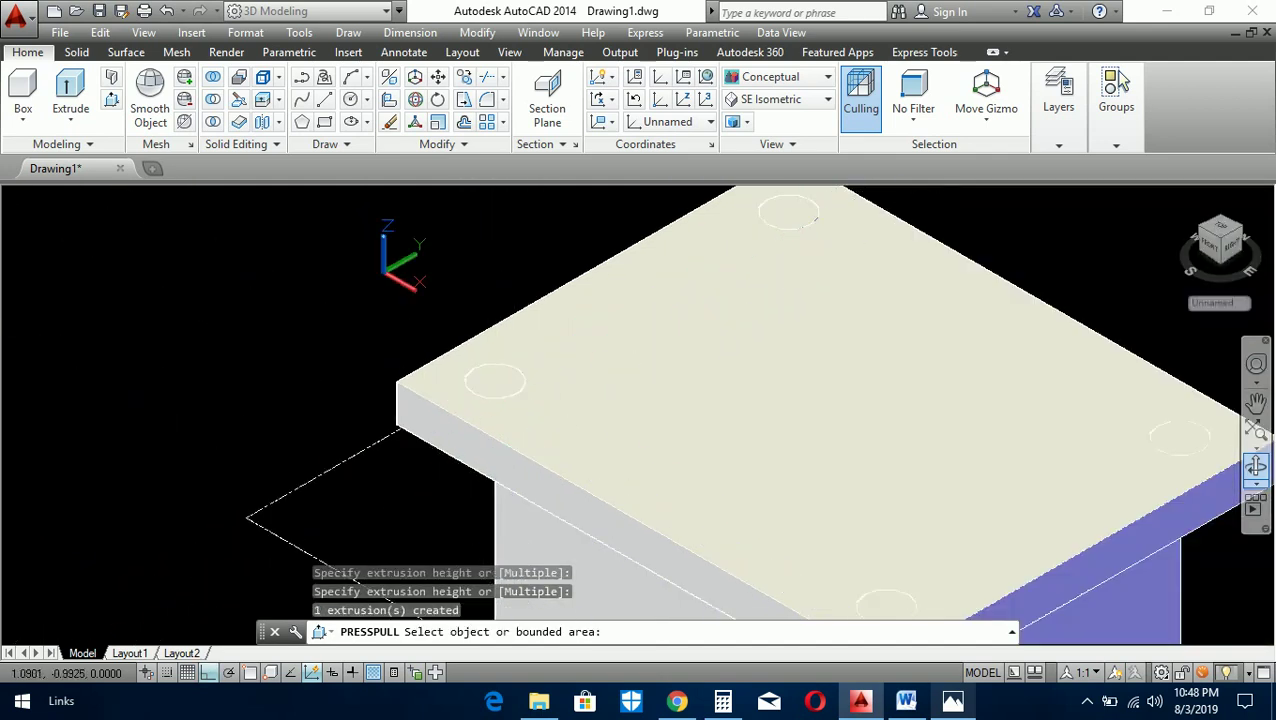
pyautogui.scroll(-4, 412, 490)
pyautogui.scroll(5, 587, 344)
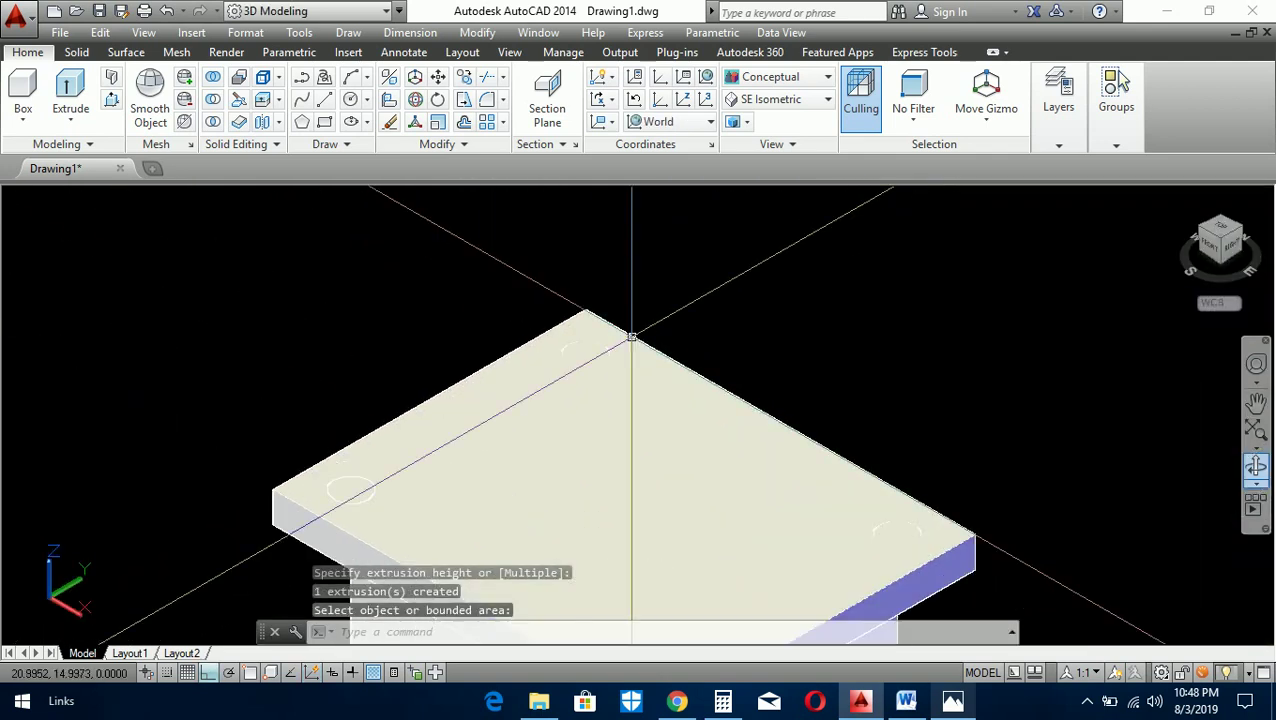
pyautogui.press('Return')
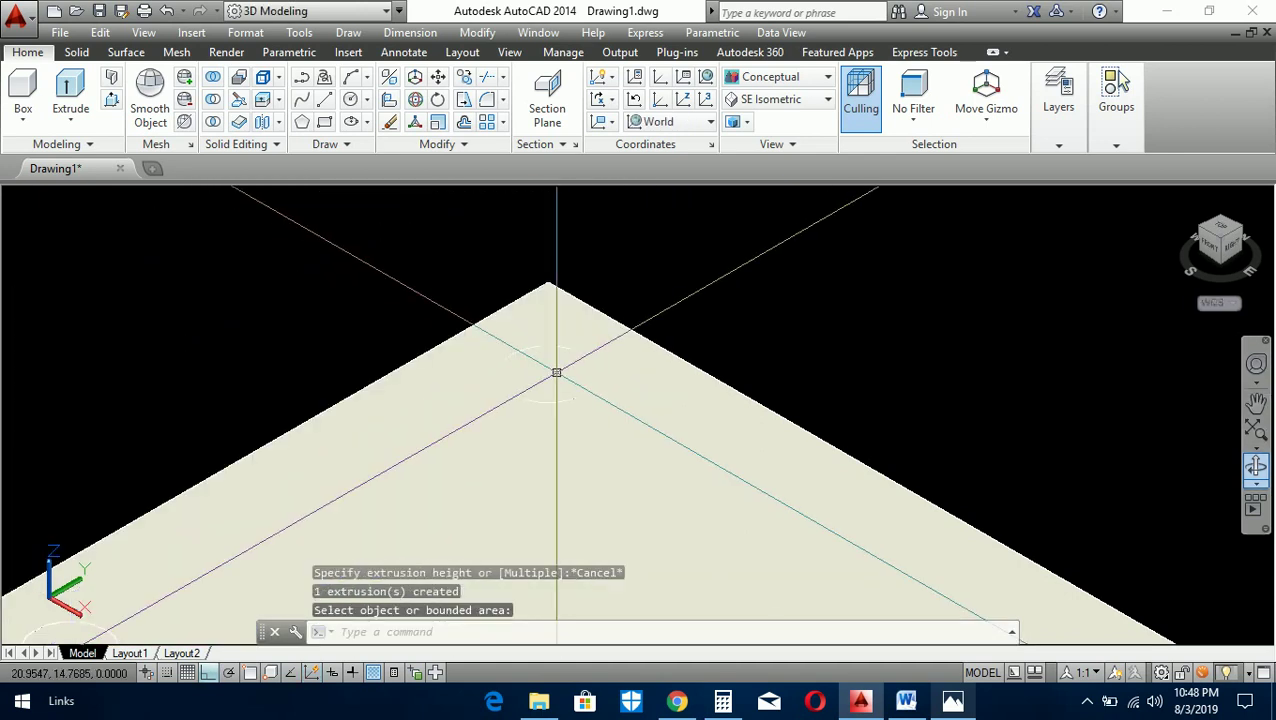
pyautogui.press('Return')
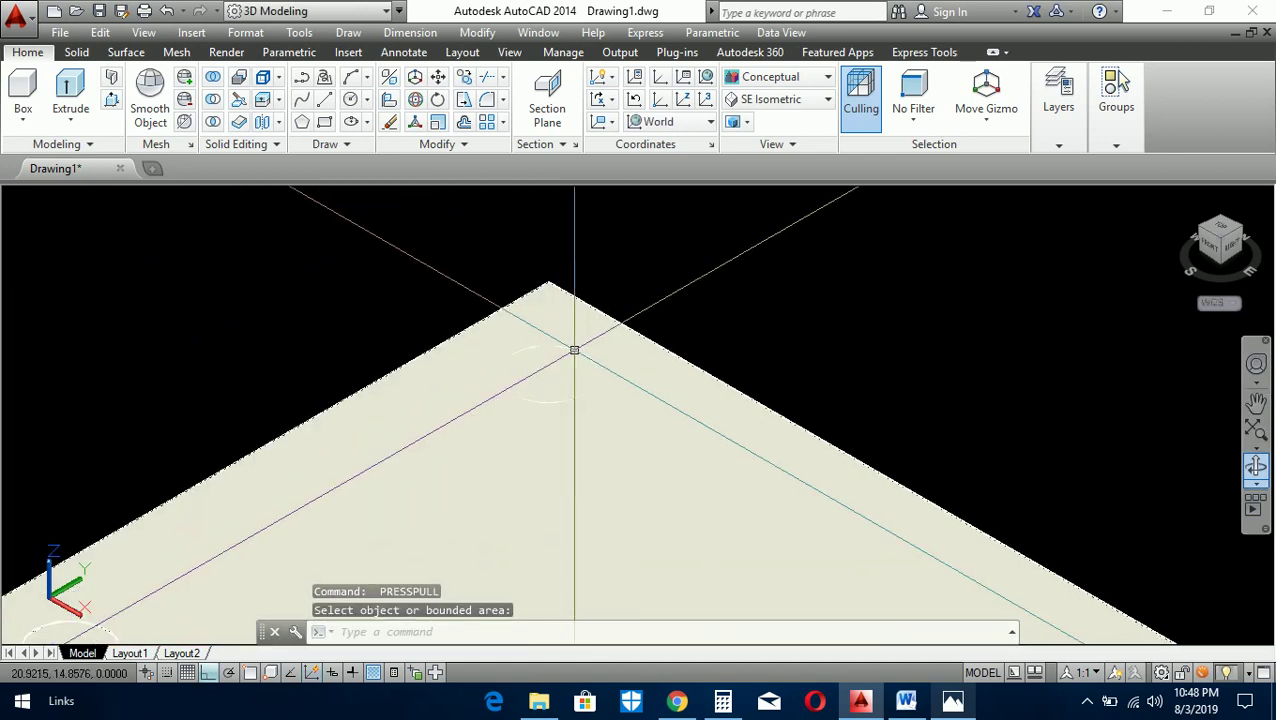
# - Press-pull a second corner circle through the plate to make its hole
pyautogui.rightClick(574, 349)
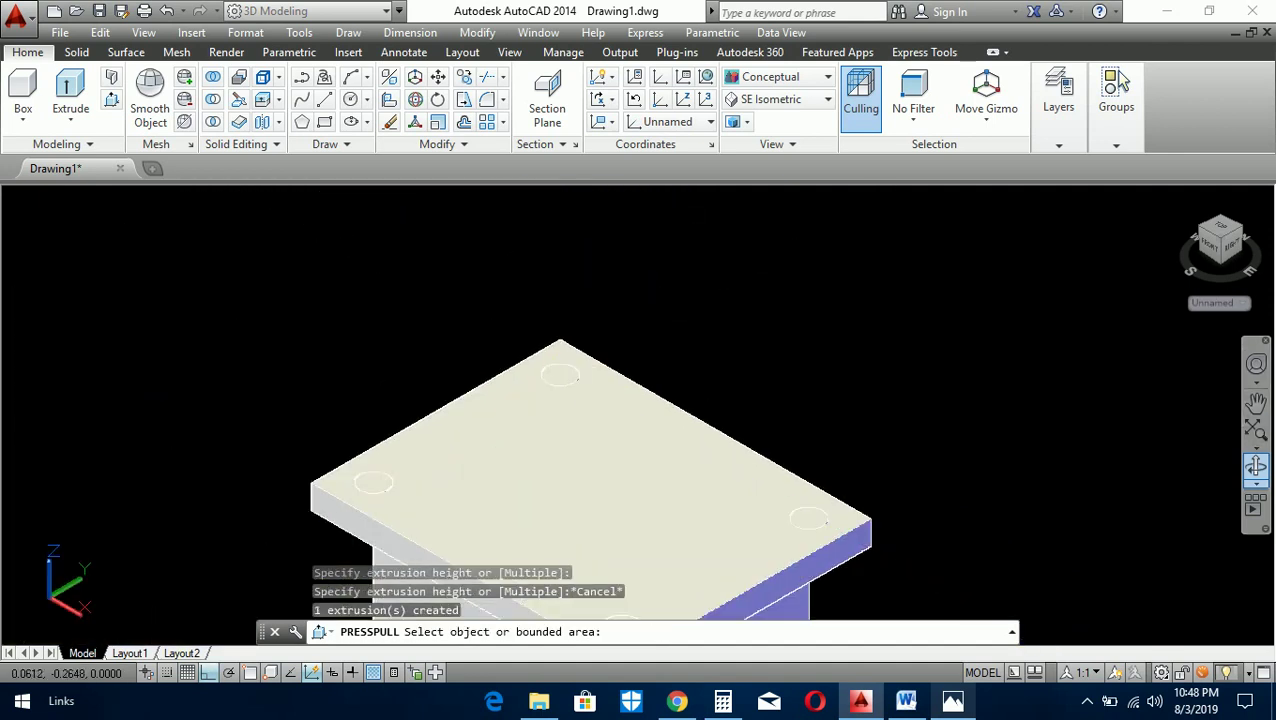
pyautogui.scroll(-5, 411, 389)
pyautogui.press('Escape')
pyautogui.press('Escape')
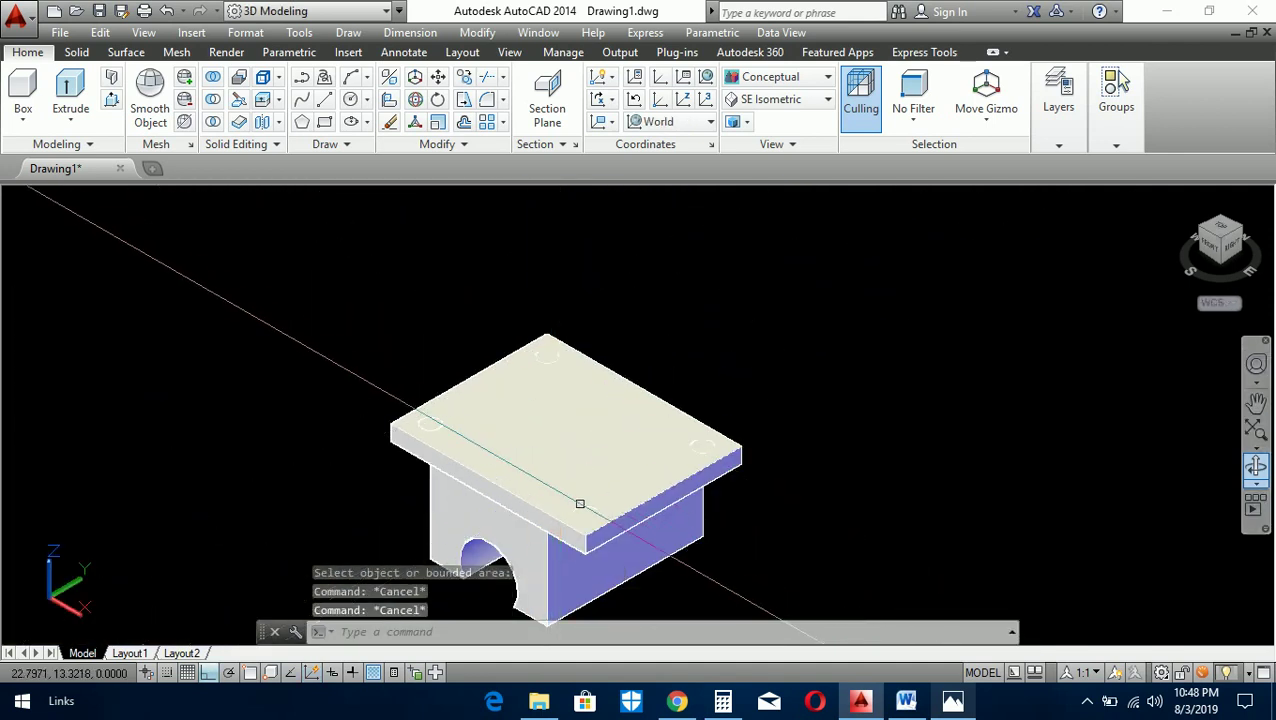
pyautogui.scroll(8, 578, 504)
pyautogui.scroll(4, 584, 527)
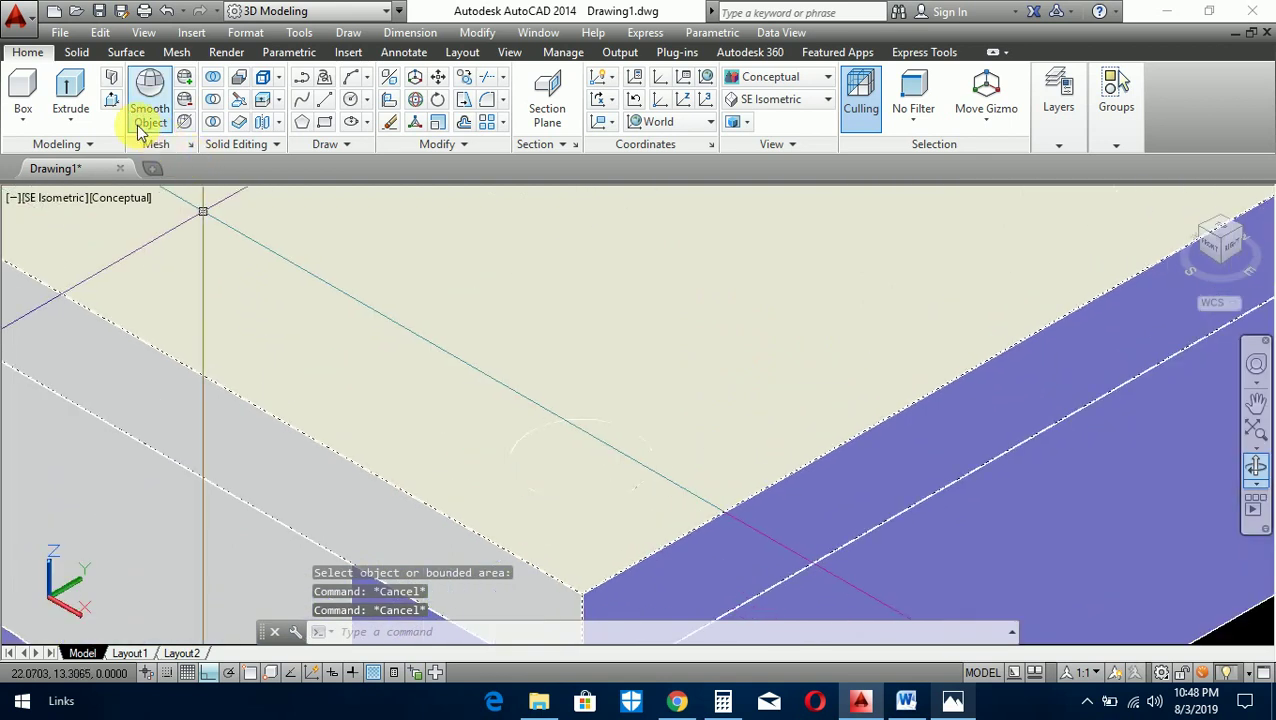
pyautogui.click(110, 100)
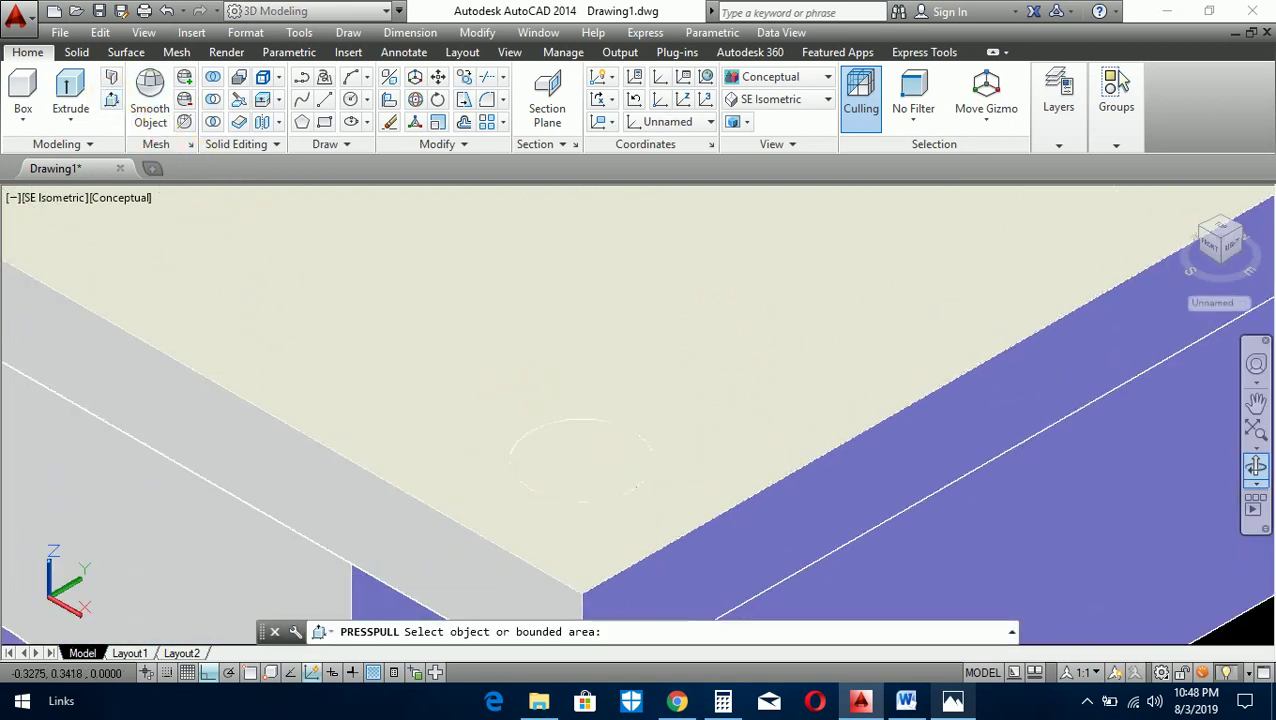
pyautogui.click(578, 458)
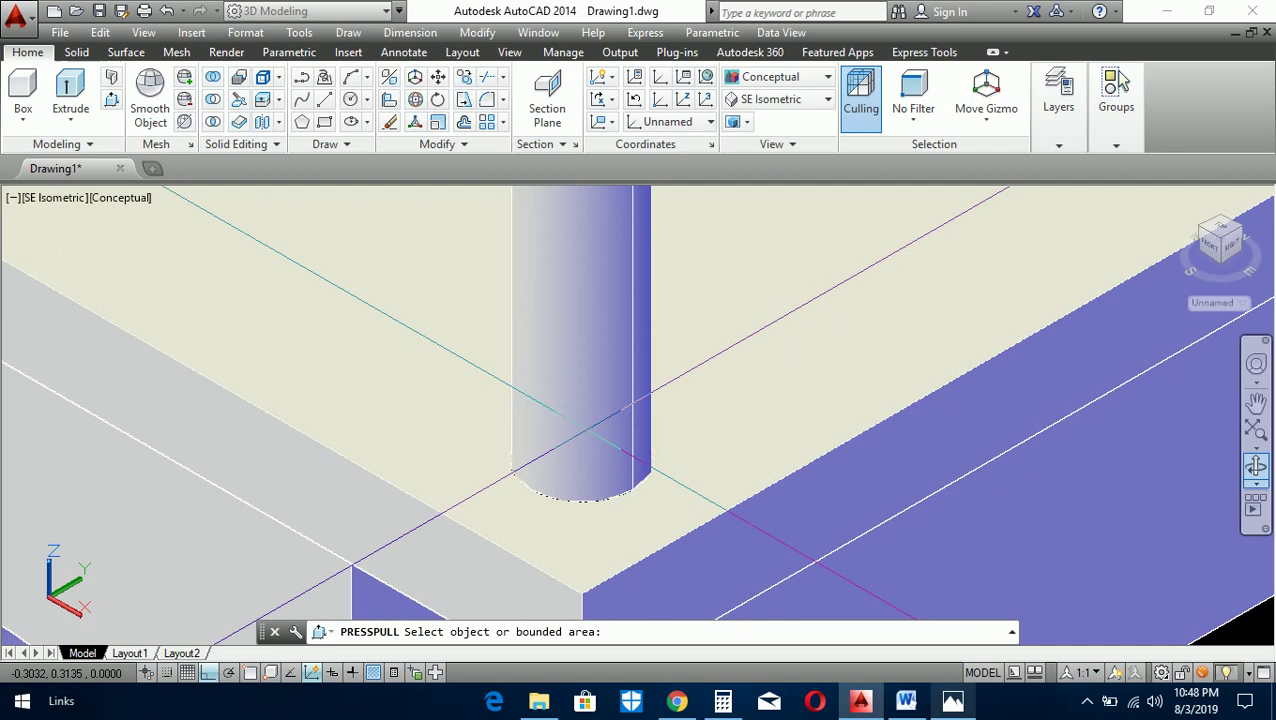
pyautogui.scroll(-8, 595, 542)
pyautogui.click(605, 560)
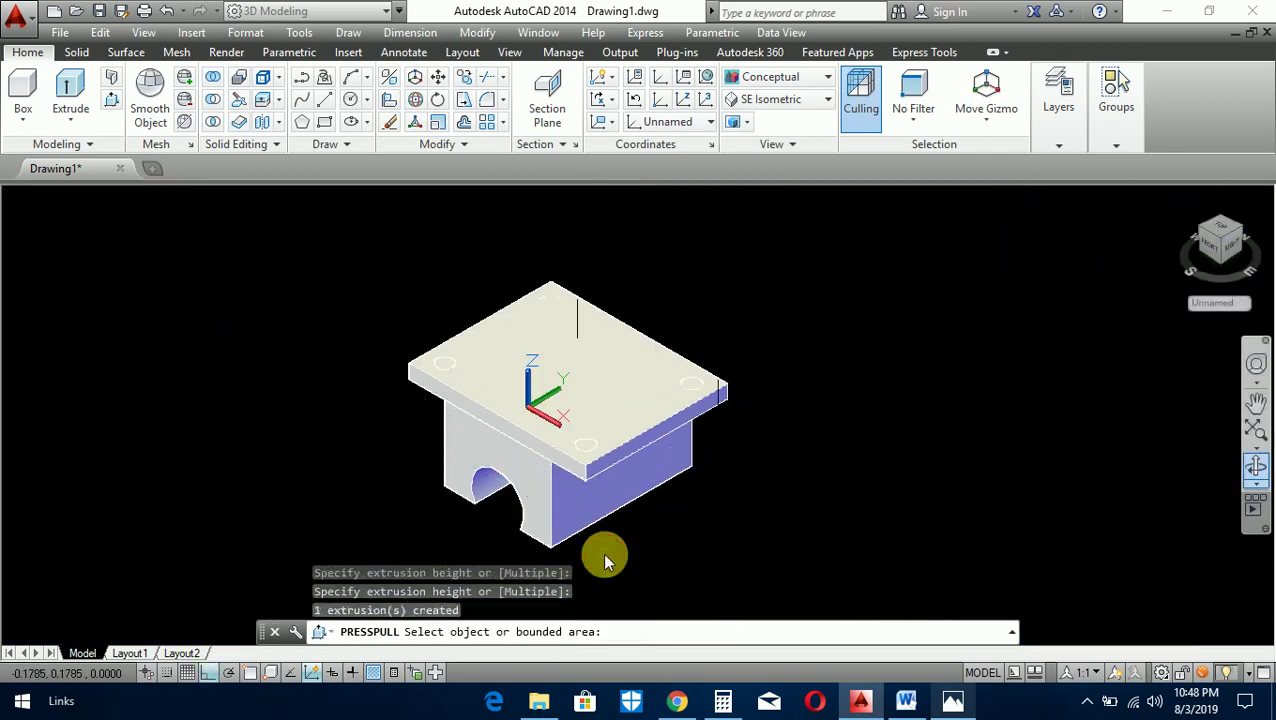
pyautogui.press('Escape')
pyautogui.scroll(10, 712, 368)
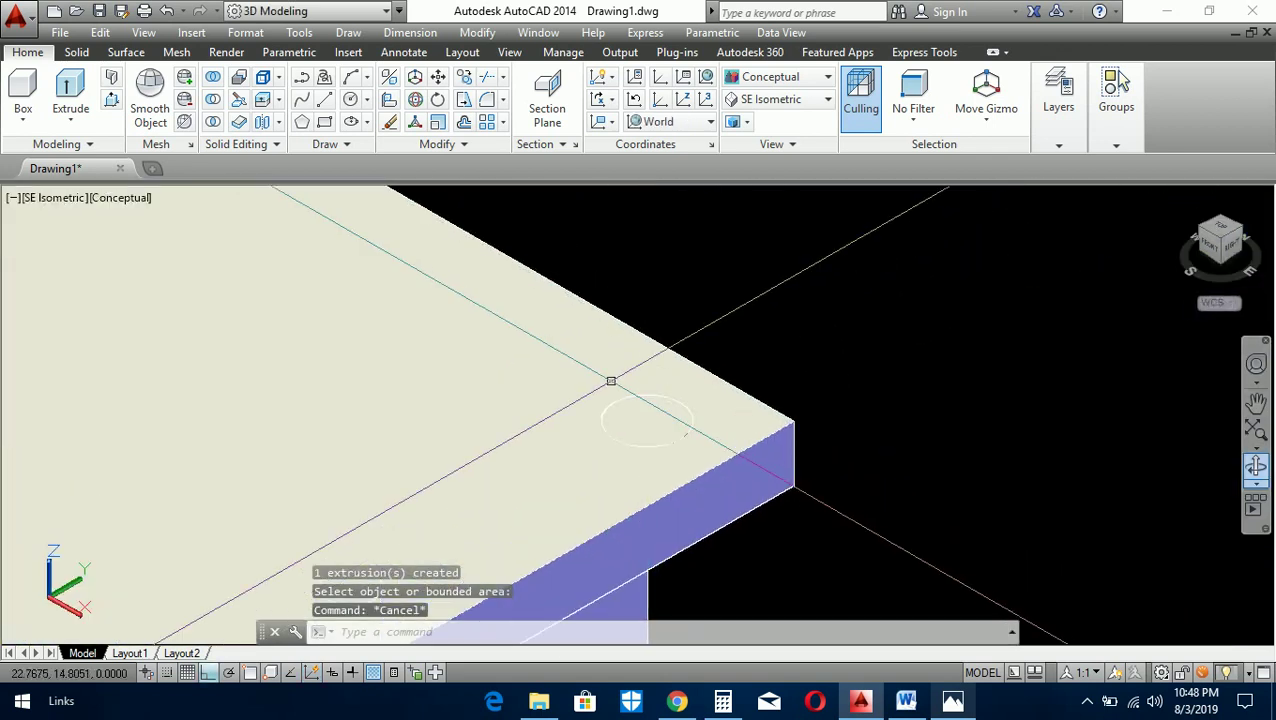
# - Press-pull a third corner circle, restarting the command after a misfire
pyautogui.click(115, 99)
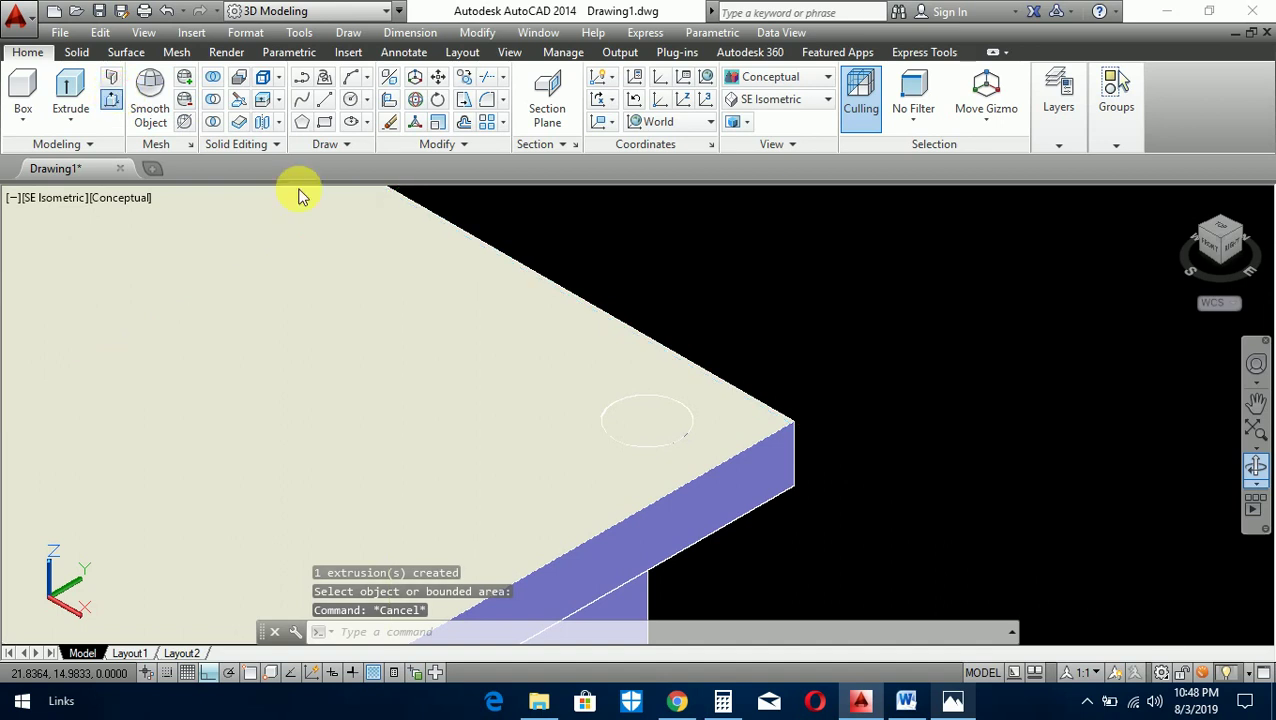
pyautogui.scroll(3, 658, 408)
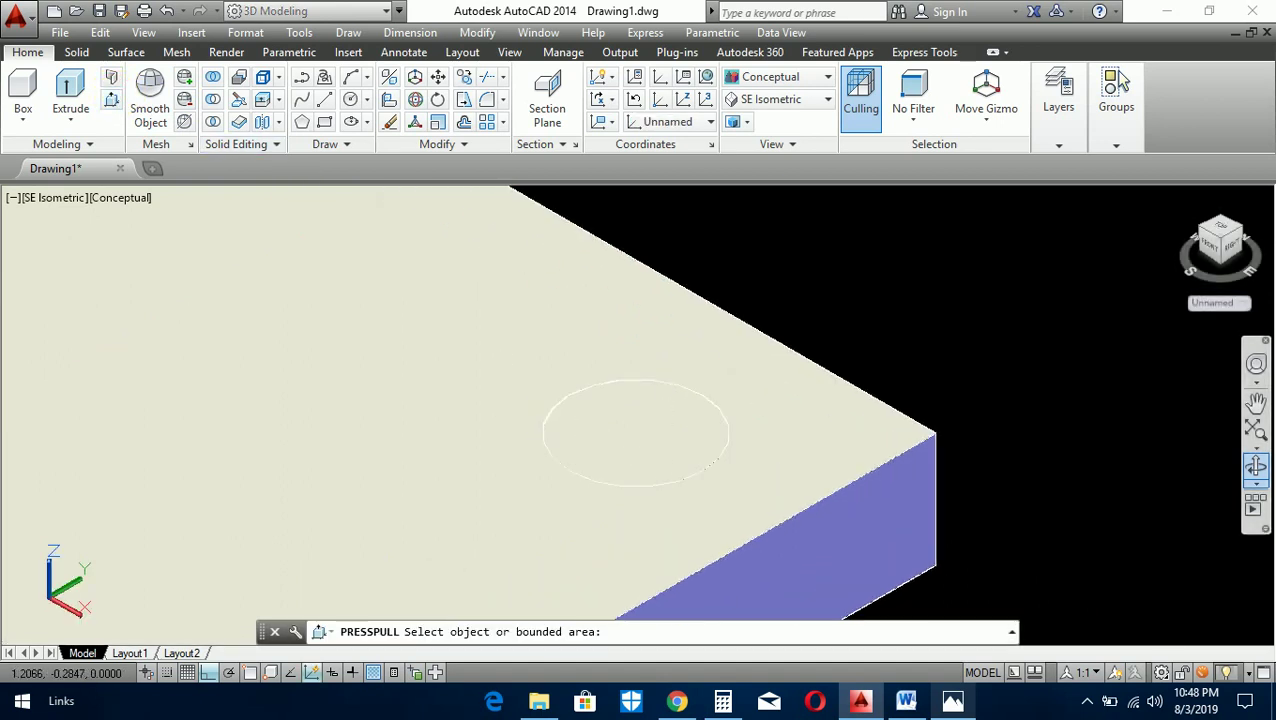
pyautogui.click(661, 469)
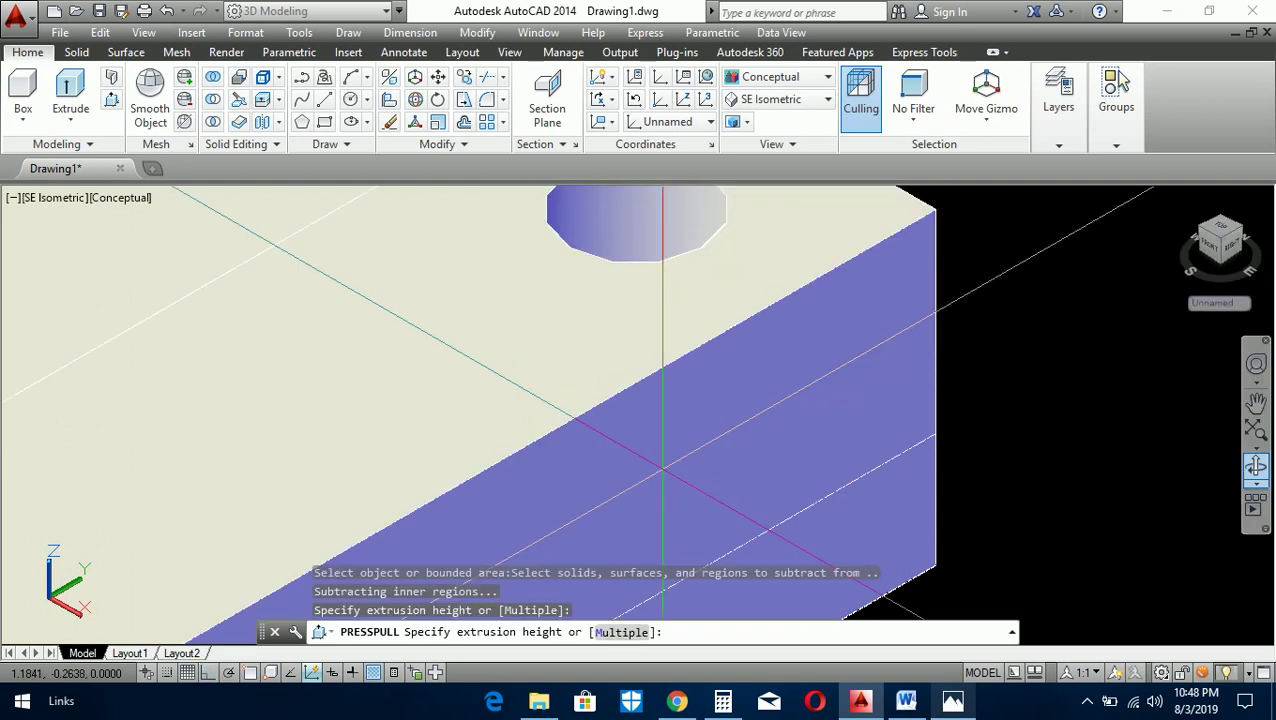
pyautogui.click(655, 476)
pyautogui.press('Escape')
pyautogui.press('Return')
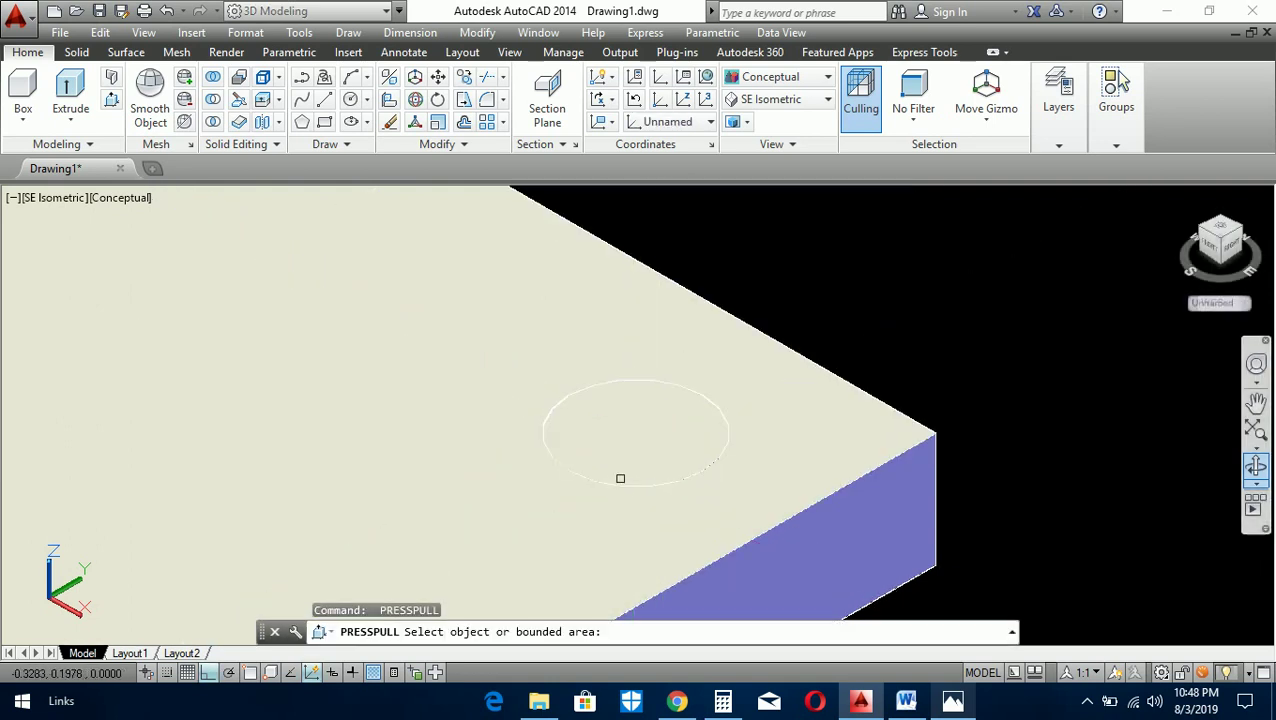
pyautogui.click(640, 480)
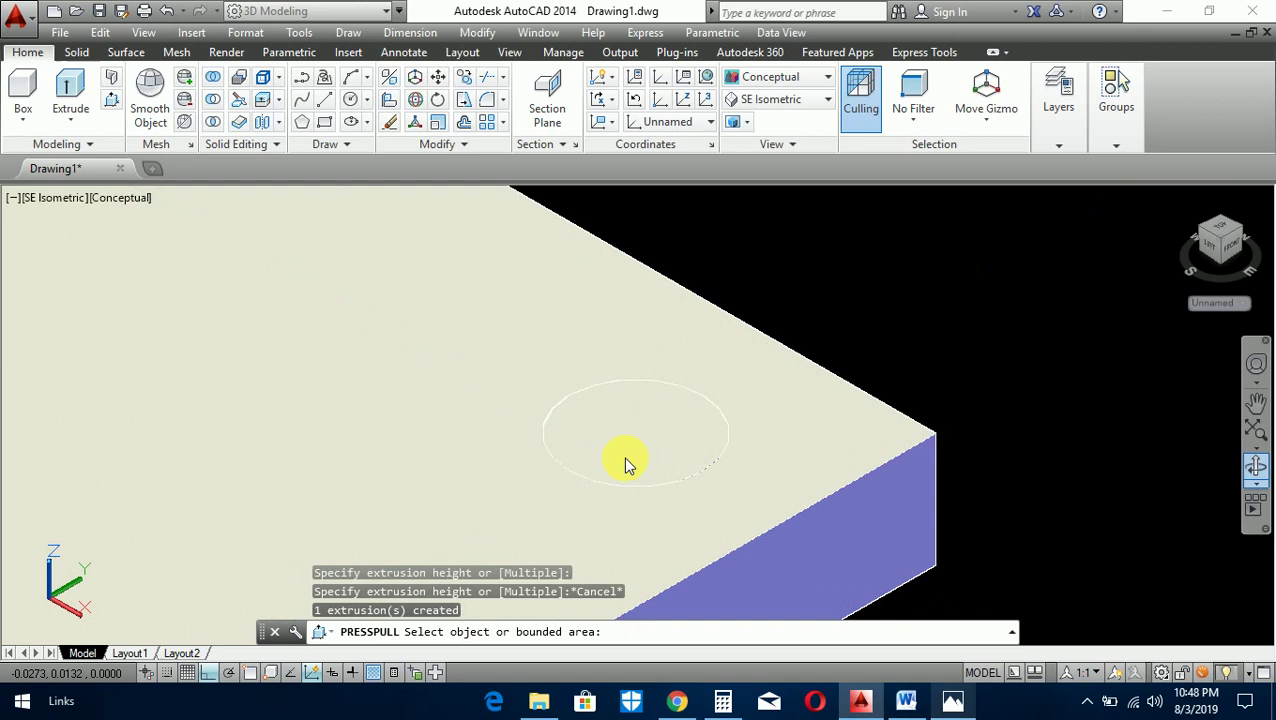
pyautogui.press('Return')
pyautogui.press('Return')
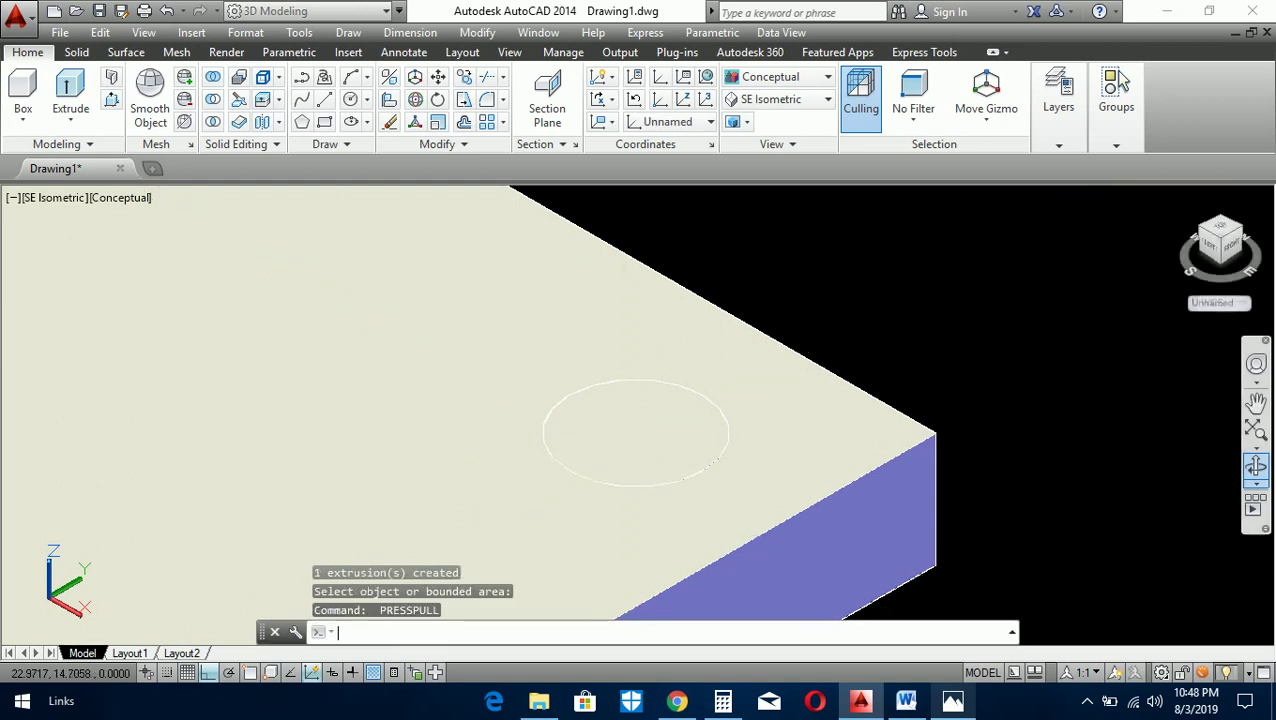
# - Push another corner circle through the slab to cut its hole
pyautogui.click(636, 432)
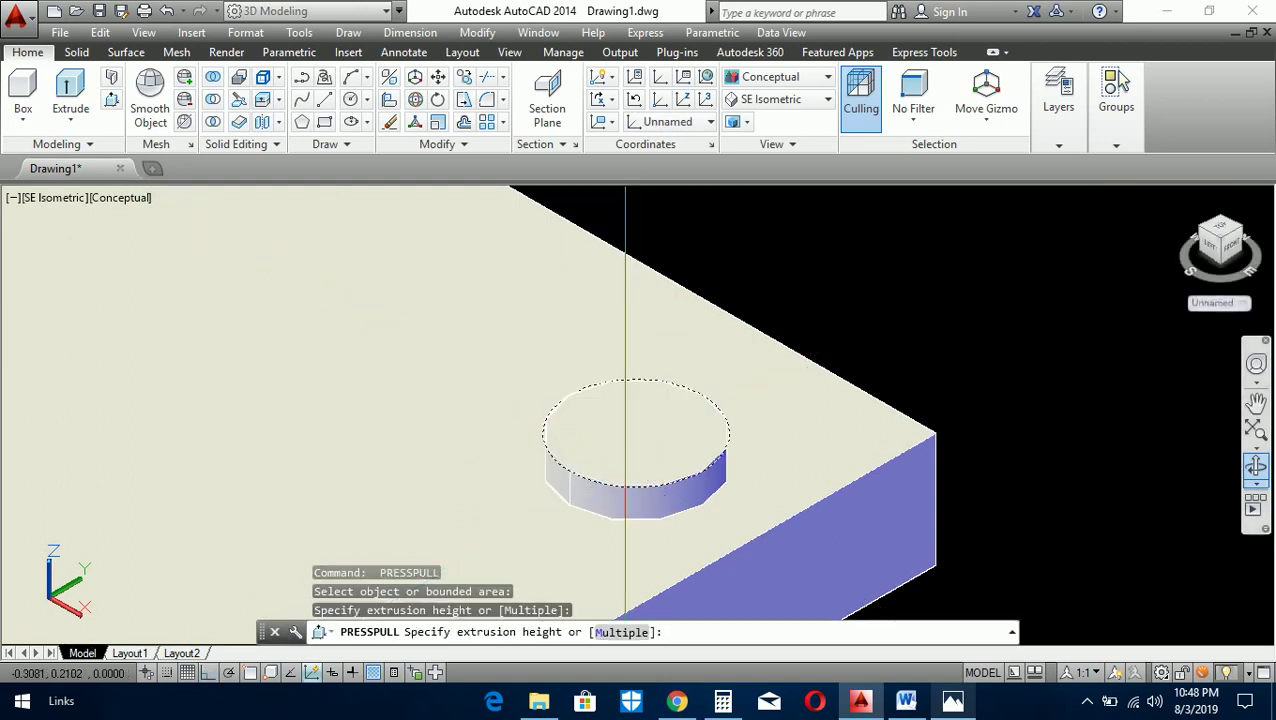
pyautogui.scroll(-5, 621, 440)
pyautogui.click(621, 573)
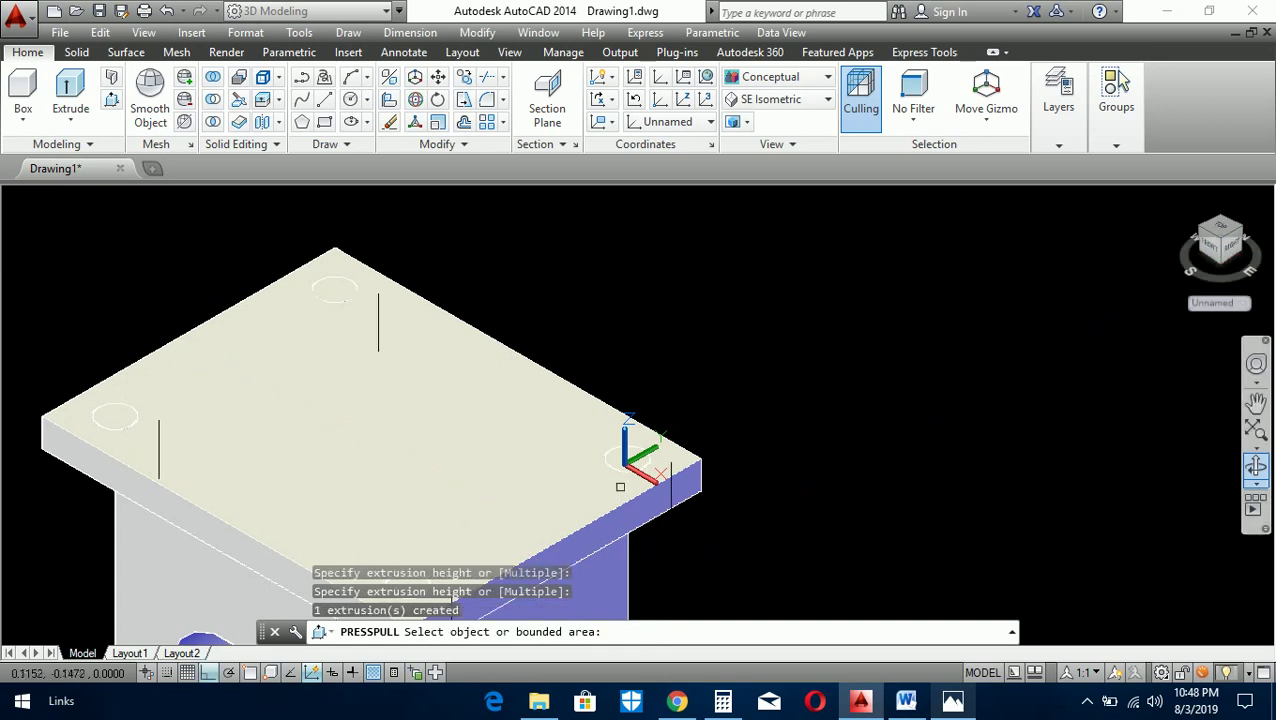
pyautogui.press('Escape')
pyautogui.press('Escape')
pyautogui.press('Escape')
pyautogui.scroll(6, 330, 255)
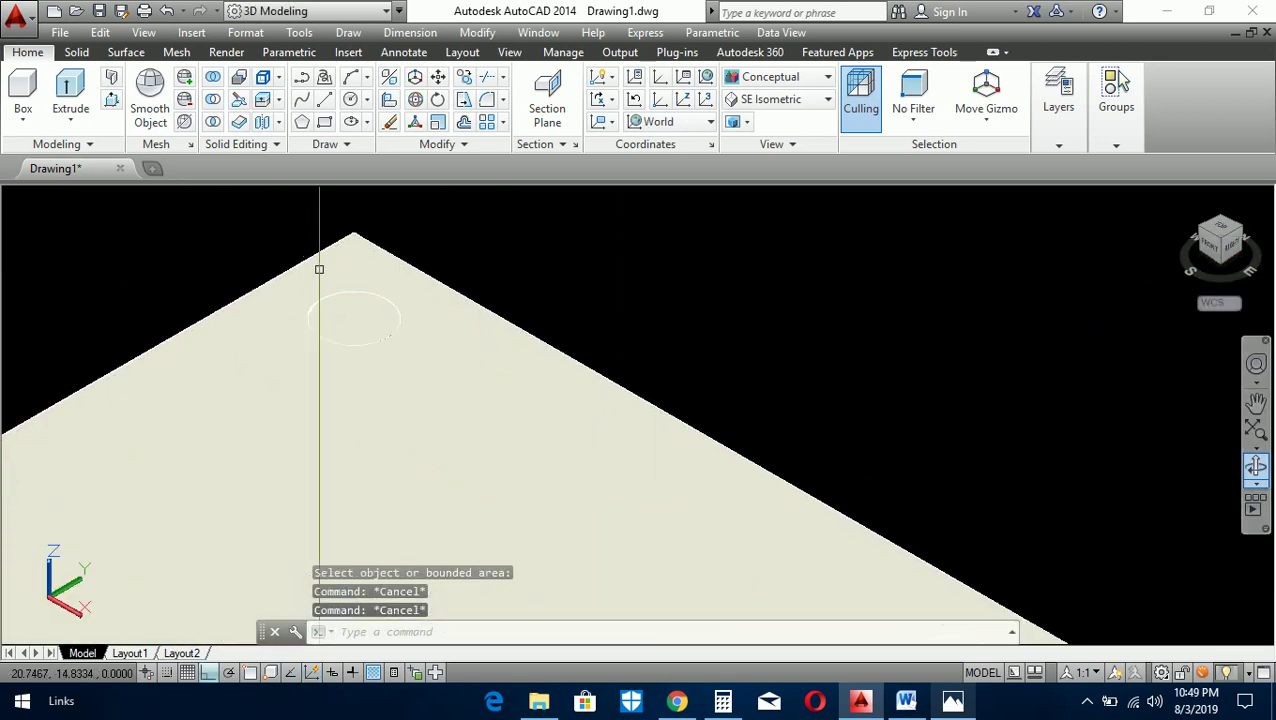
# - Retry press-pull on the remaining corner circle, cancelling both attempts
pyautogui.press('Return')
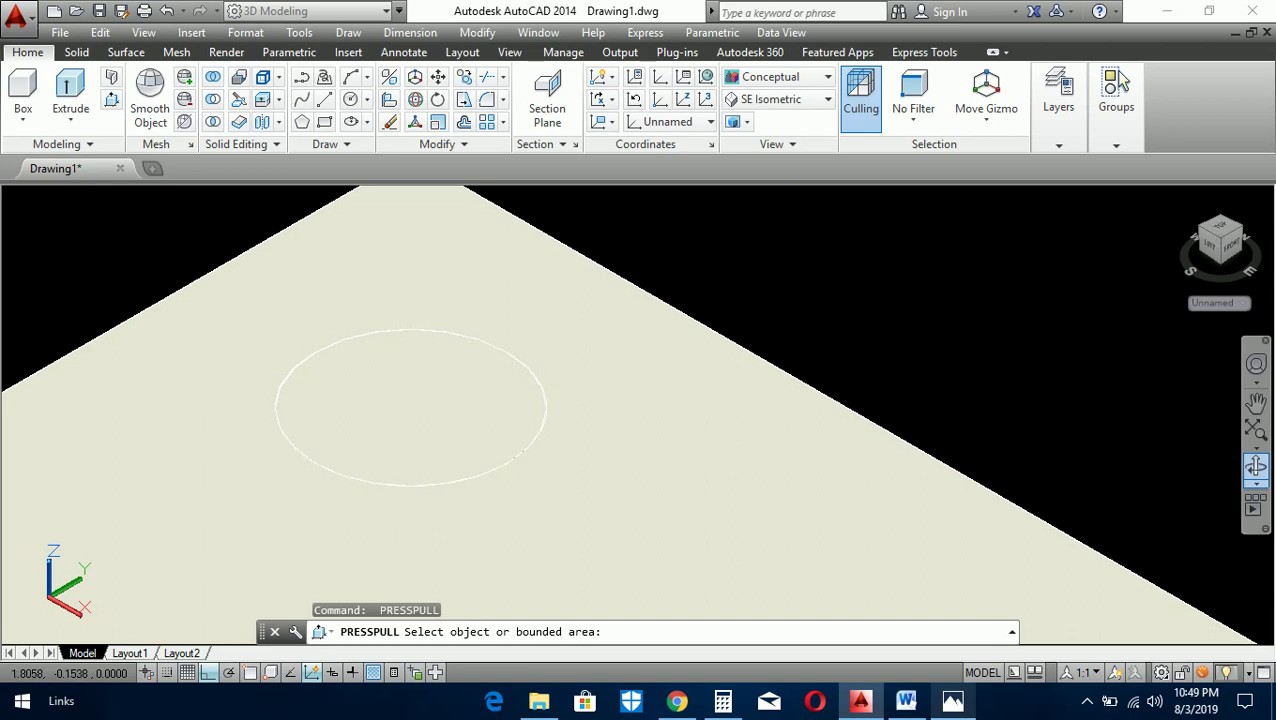
pyautogui.click(375, 345)
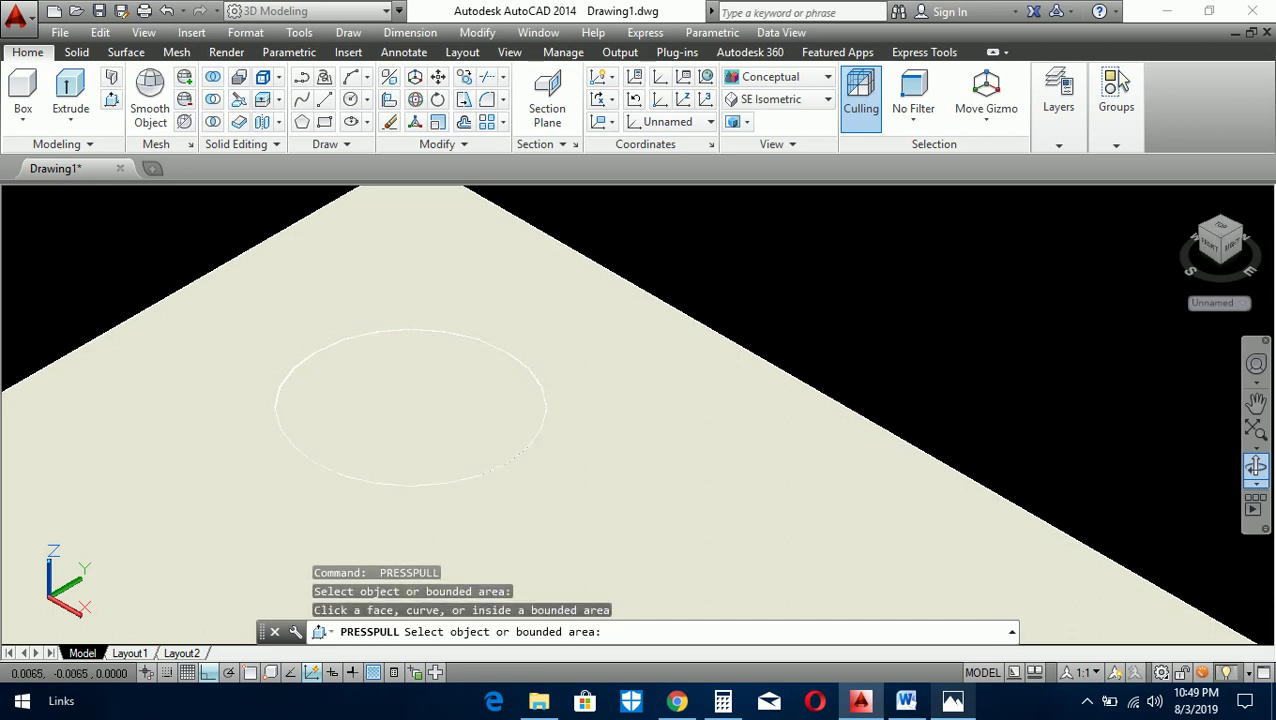
pyautogui.press('Escape')
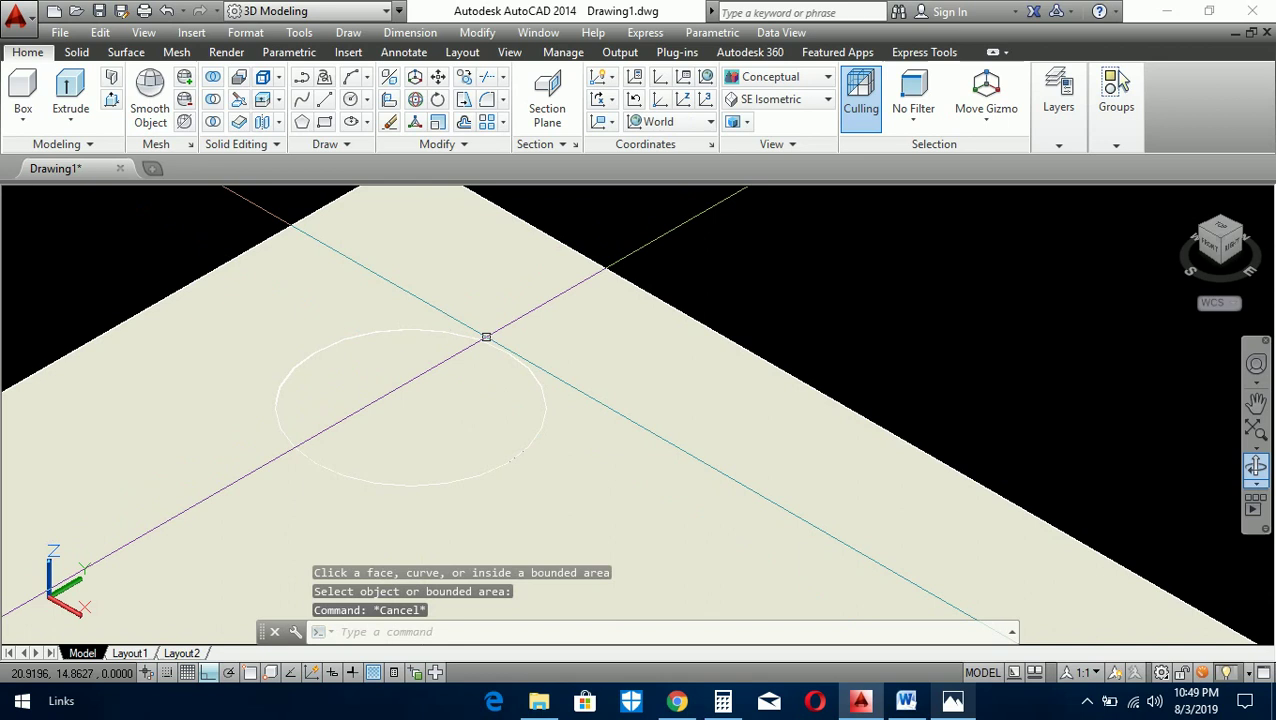
pyautogui.press('Return')
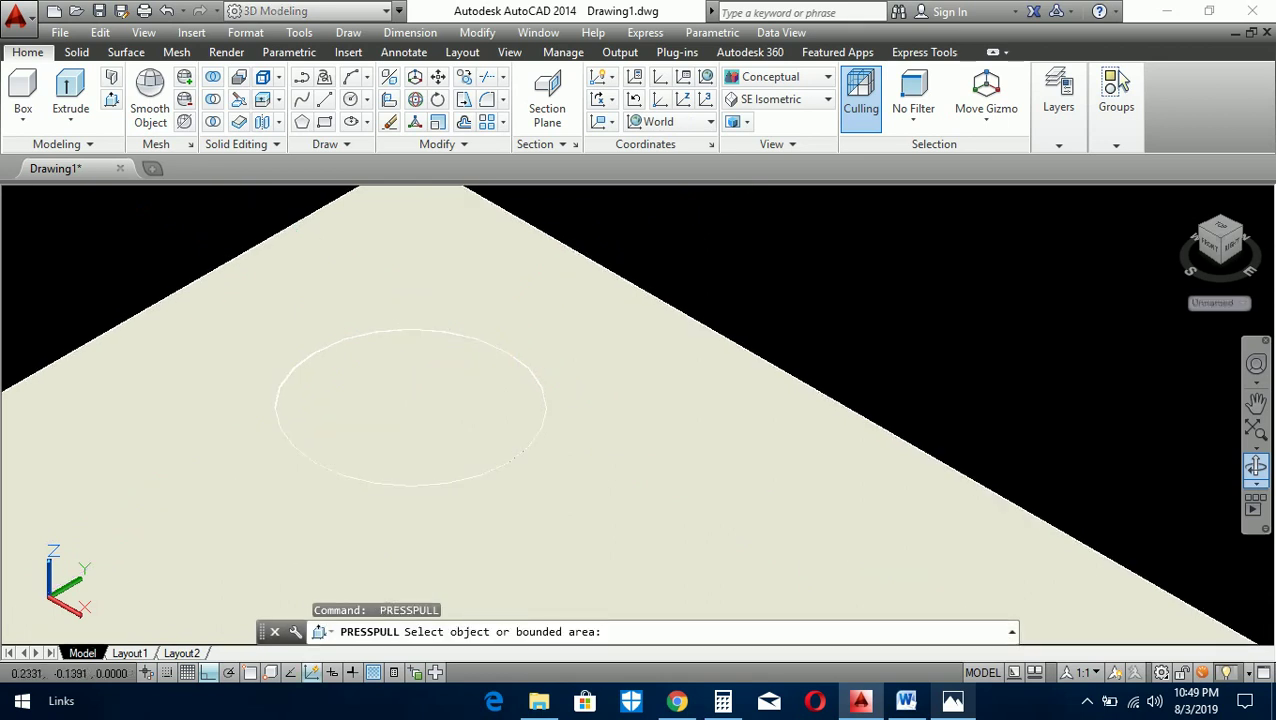
pyautogui.click(478, 367)
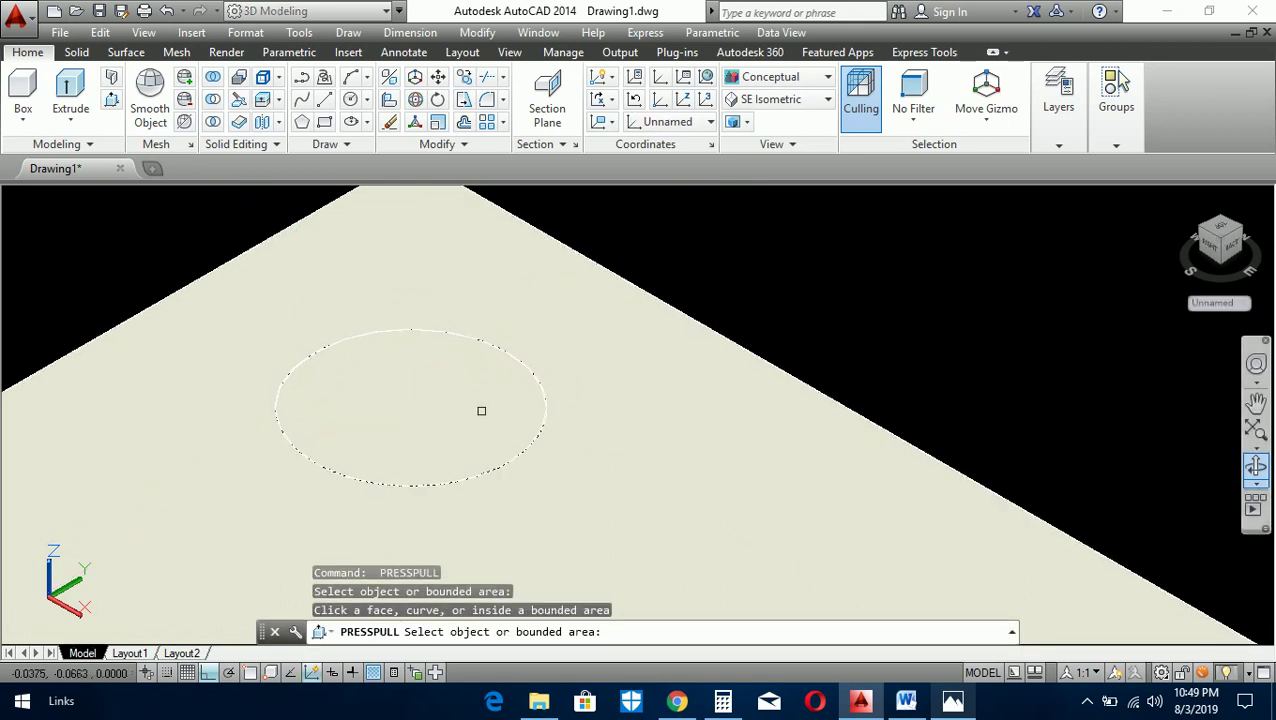
pyautogui.press('Escape')
pyautogui.scroll(-6, 438, 371)
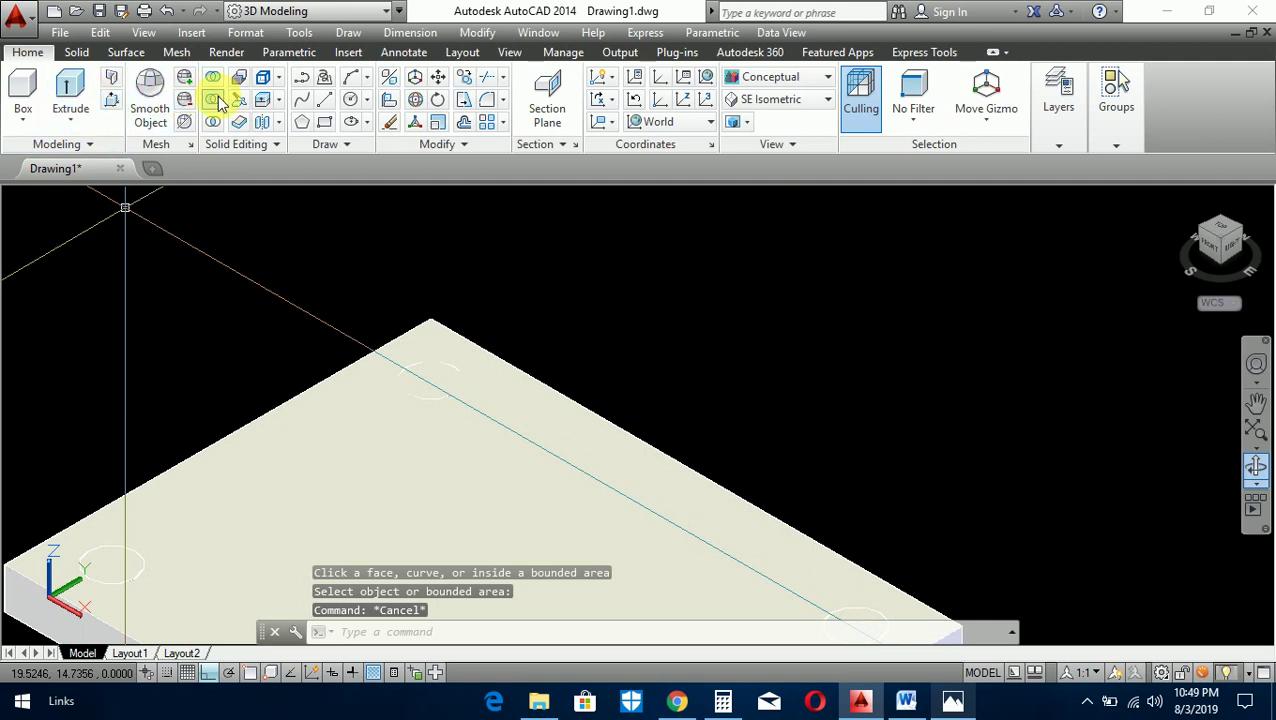
# - Switch the model to the northeast isometric view and return to the modelling tools
pyautogui.click(511, 54)
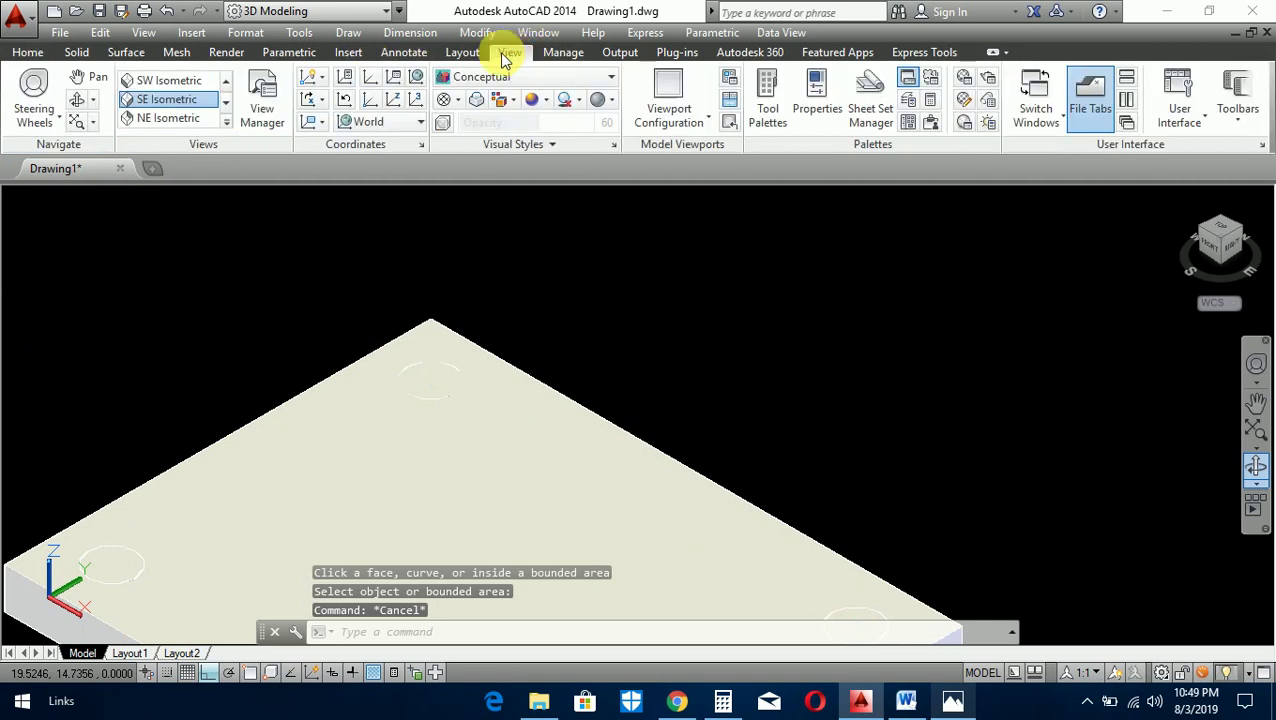
pyautogui.click(199, 119)
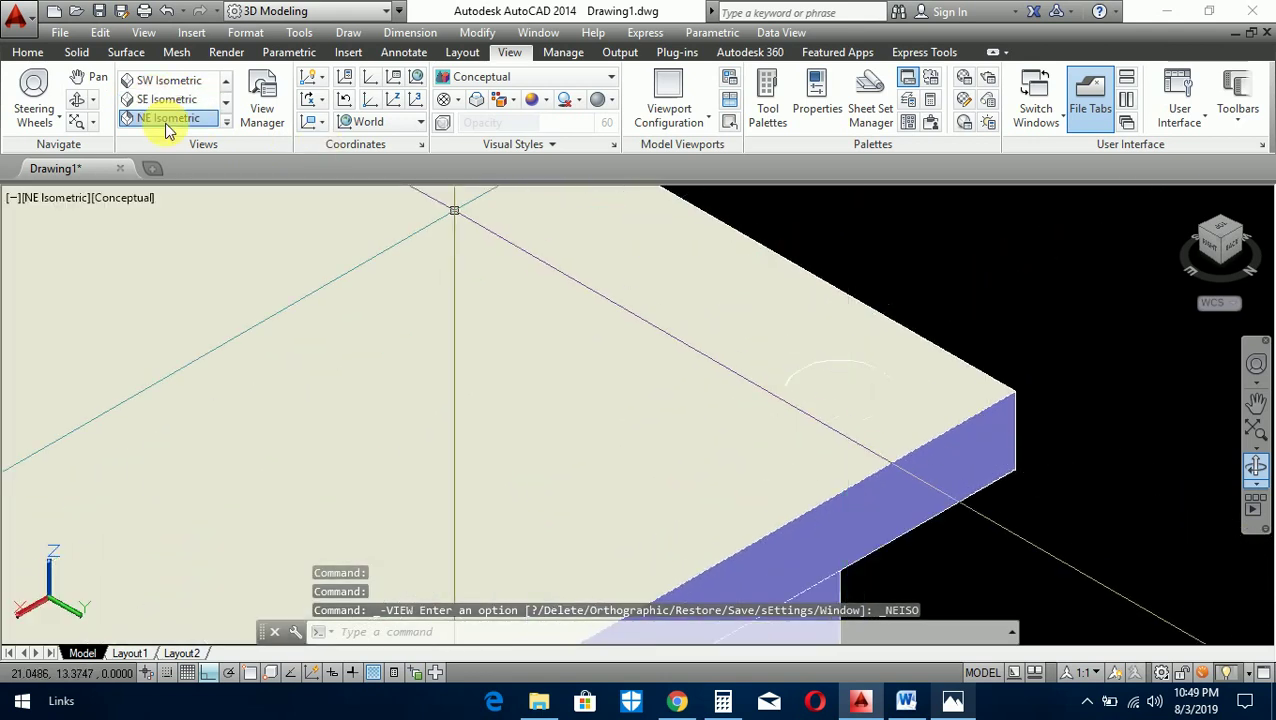
pyautogui.click(27, 51)
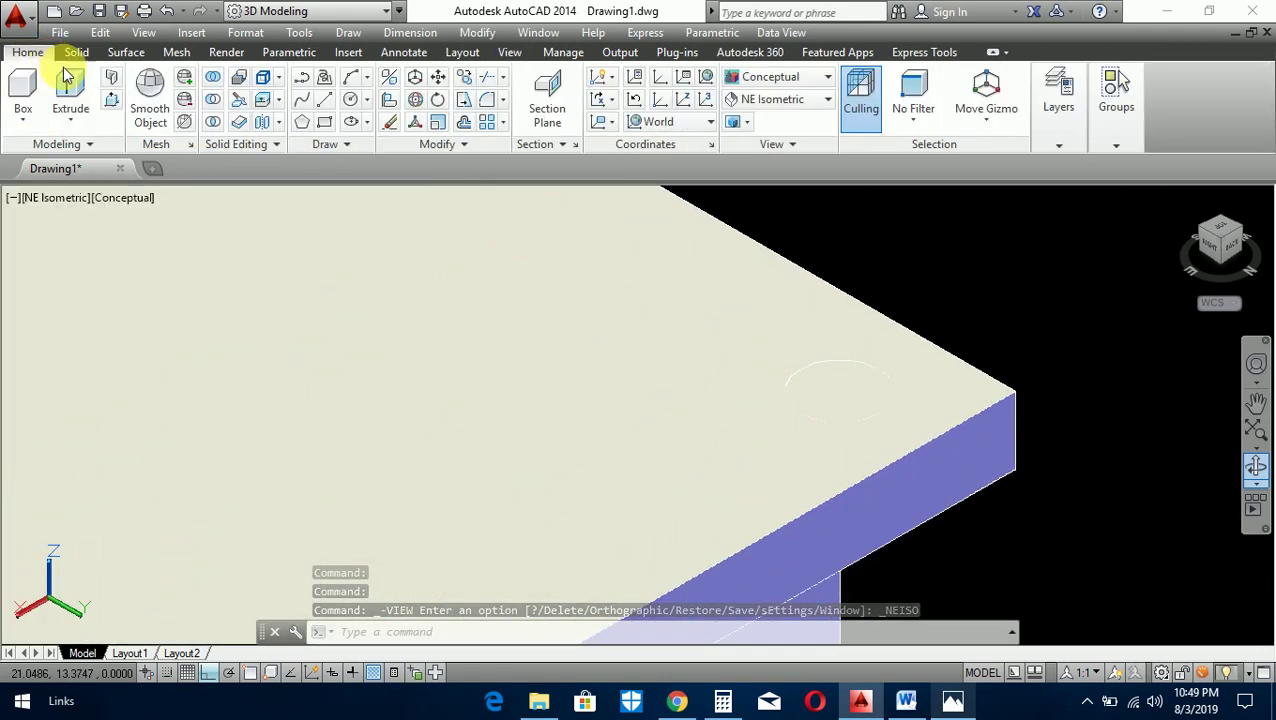
pyautogui.click(183, 121)
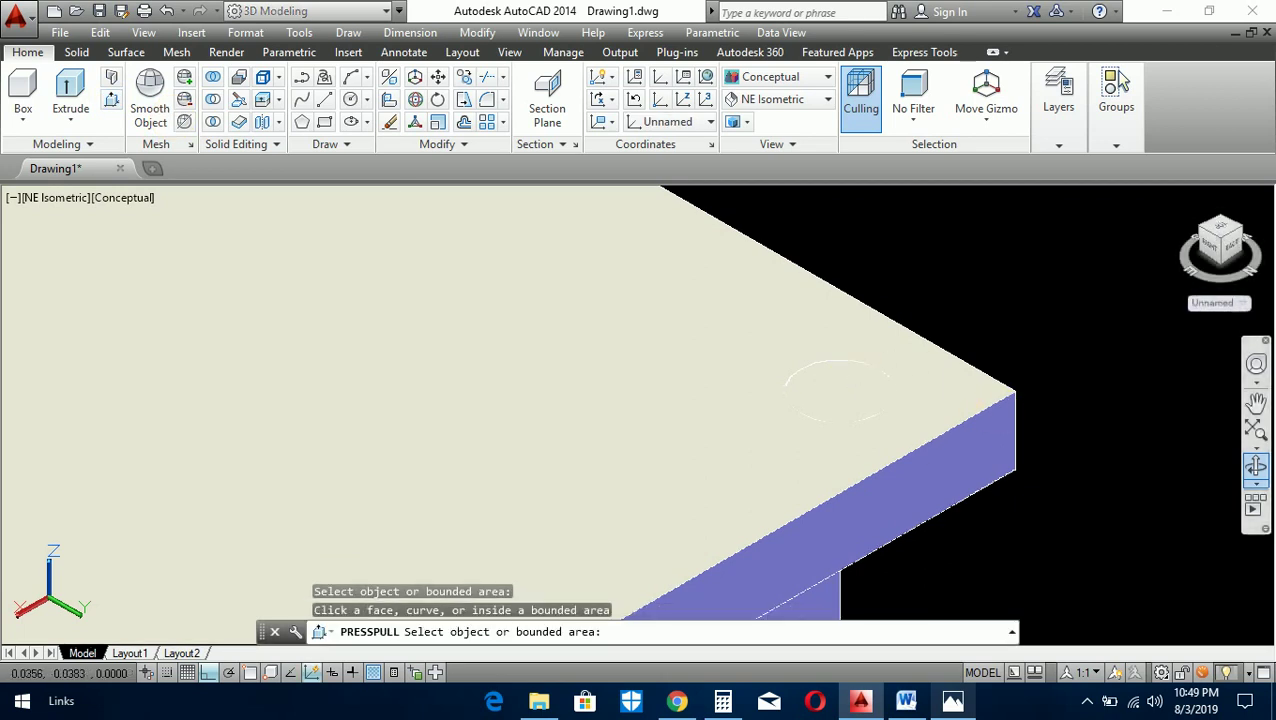
pyautogui.press('Escape')
# - Press-pull the remaining corner circle down through the top plate thickness
pyautogui.press('Return')
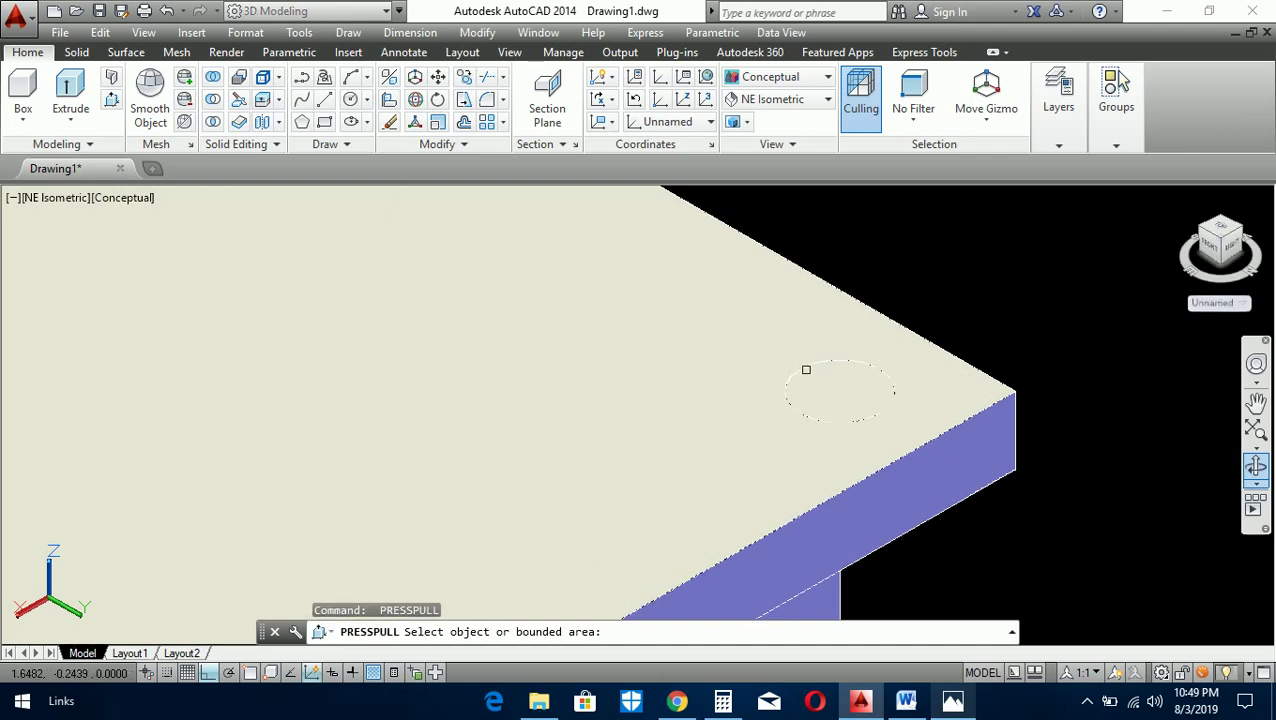
pyautogui.click(835, 390)
pyautogui.press('Escape')
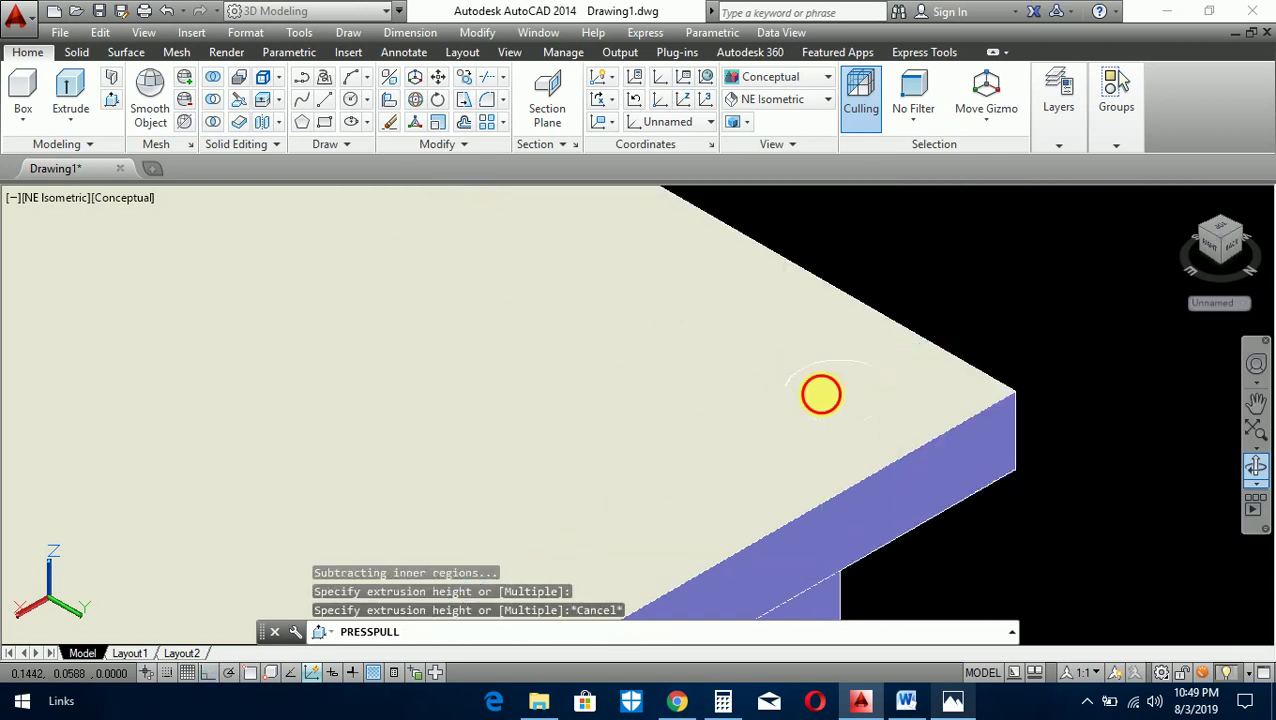
pyautogui.scroll(-3, 740, 399)
pyautogui.scroll(5, 770, 395)
pyautogui.press('Escape')
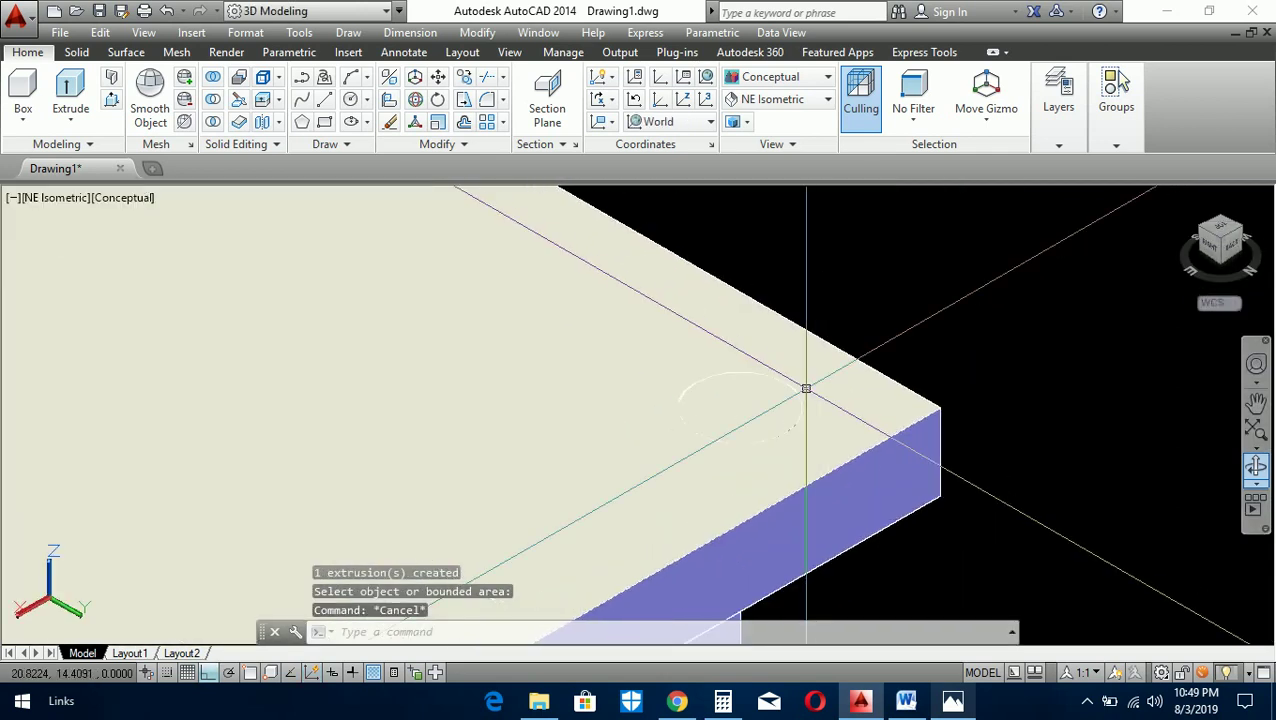
pyautogui.click(111, 80)
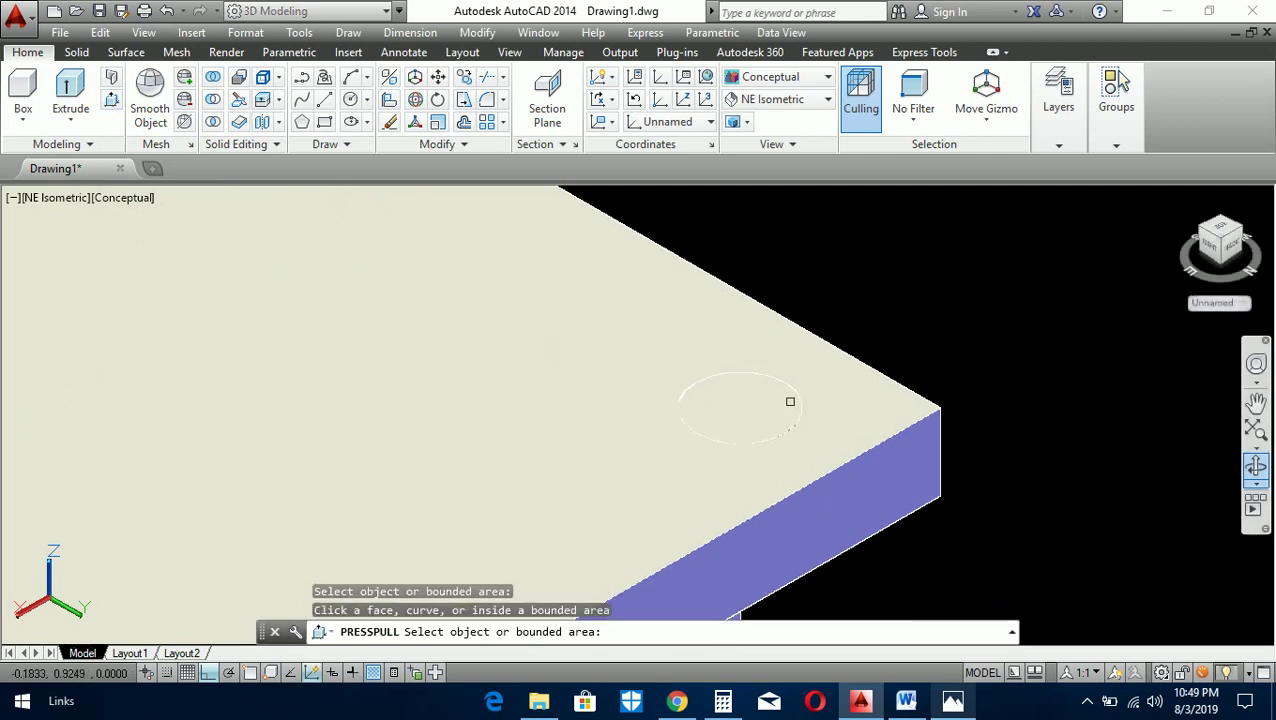
pyautogui.click(785, 406)
pyautogui.scroll(-8, 785, 406)
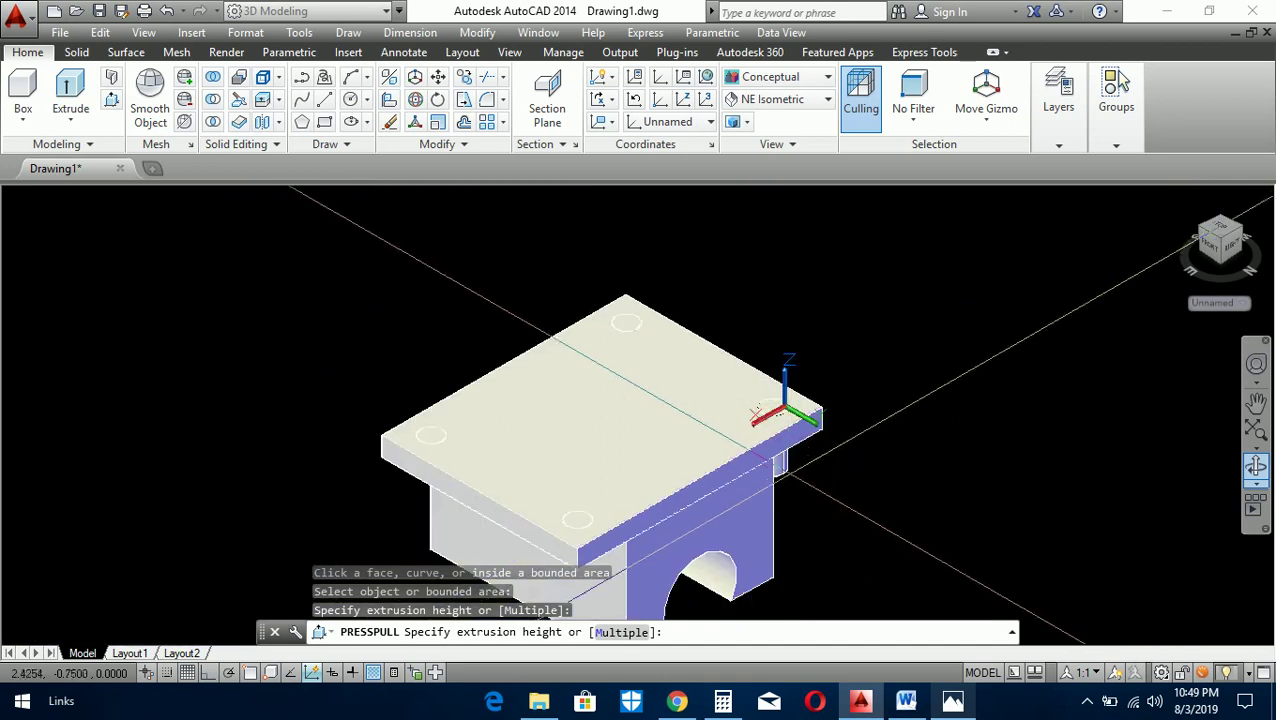
# - Finish the corner press-pull and erase that corner's leftover circle with E
pyautogui.click(785, 406)
pyautogui.press('Escape')
pyautogui.scroll(6, 786, 401)
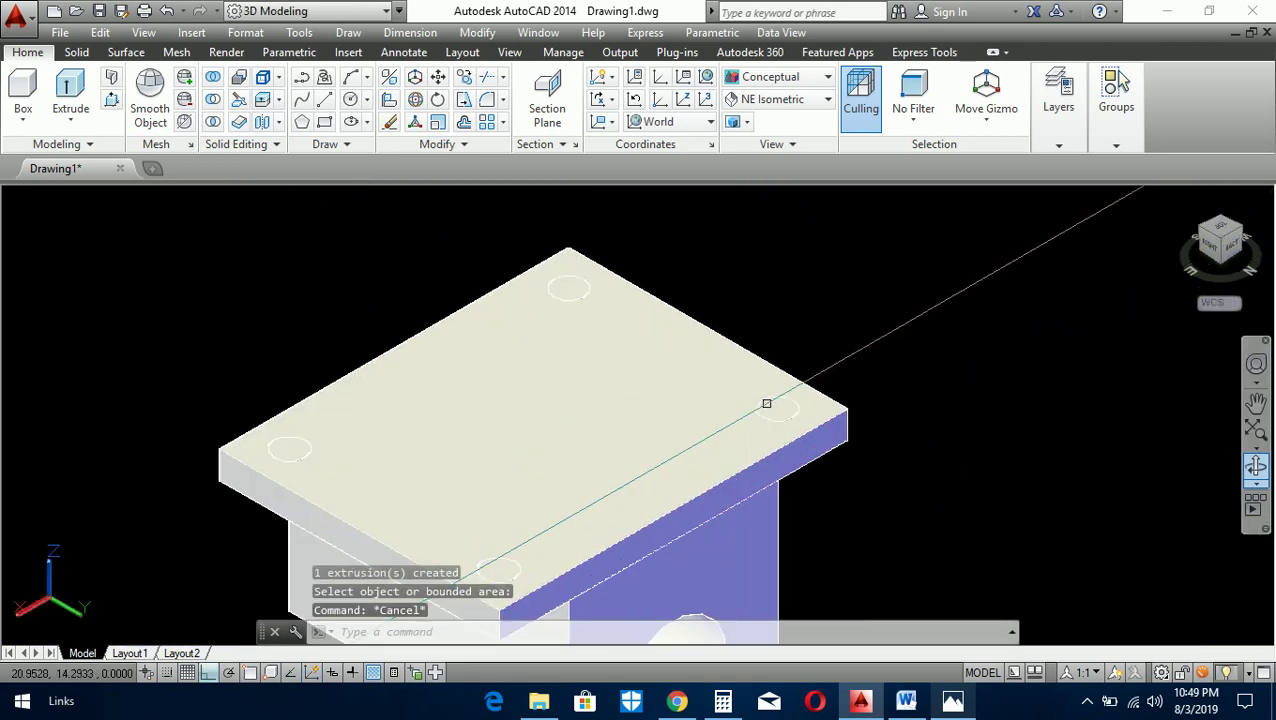
pyautogui.write('e')
pyautogui.press('Return')
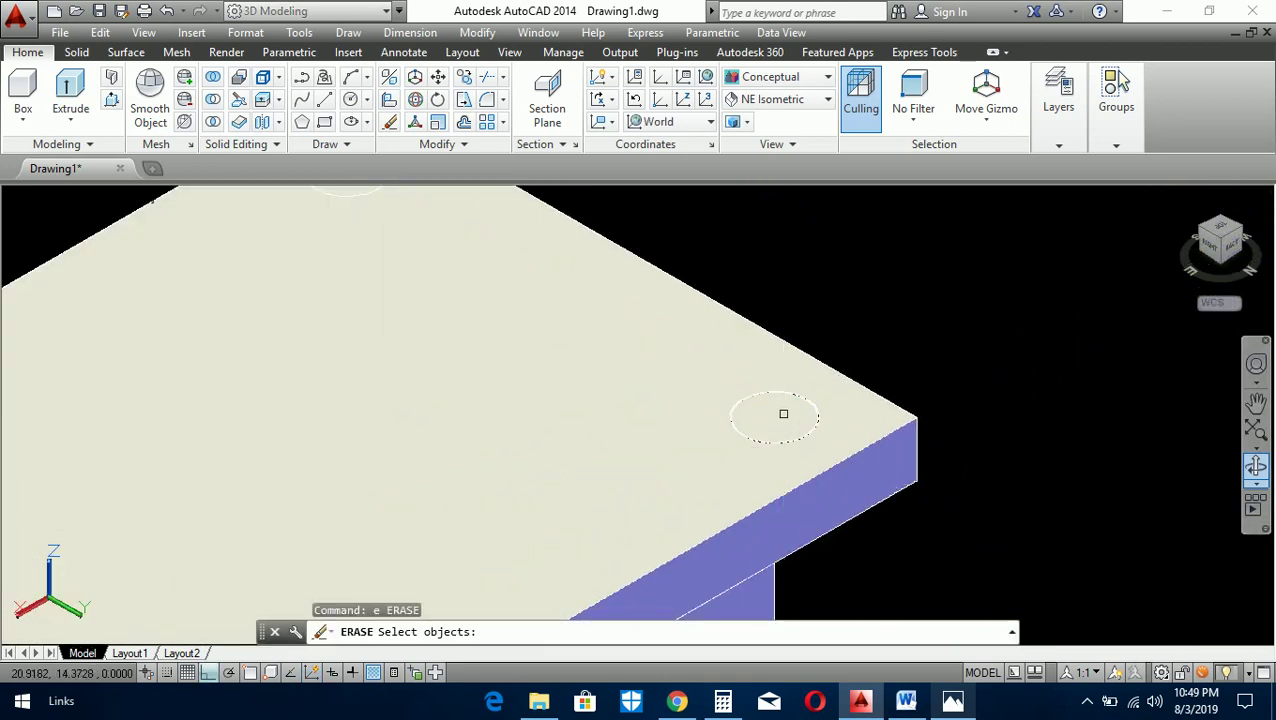
pyautogui.click(783, 413)
pyautogui.press('Return')
# - Erase the leftover top-left, left and front corner circles from the plate
pyautogui.scroll(-3, 780, 415)
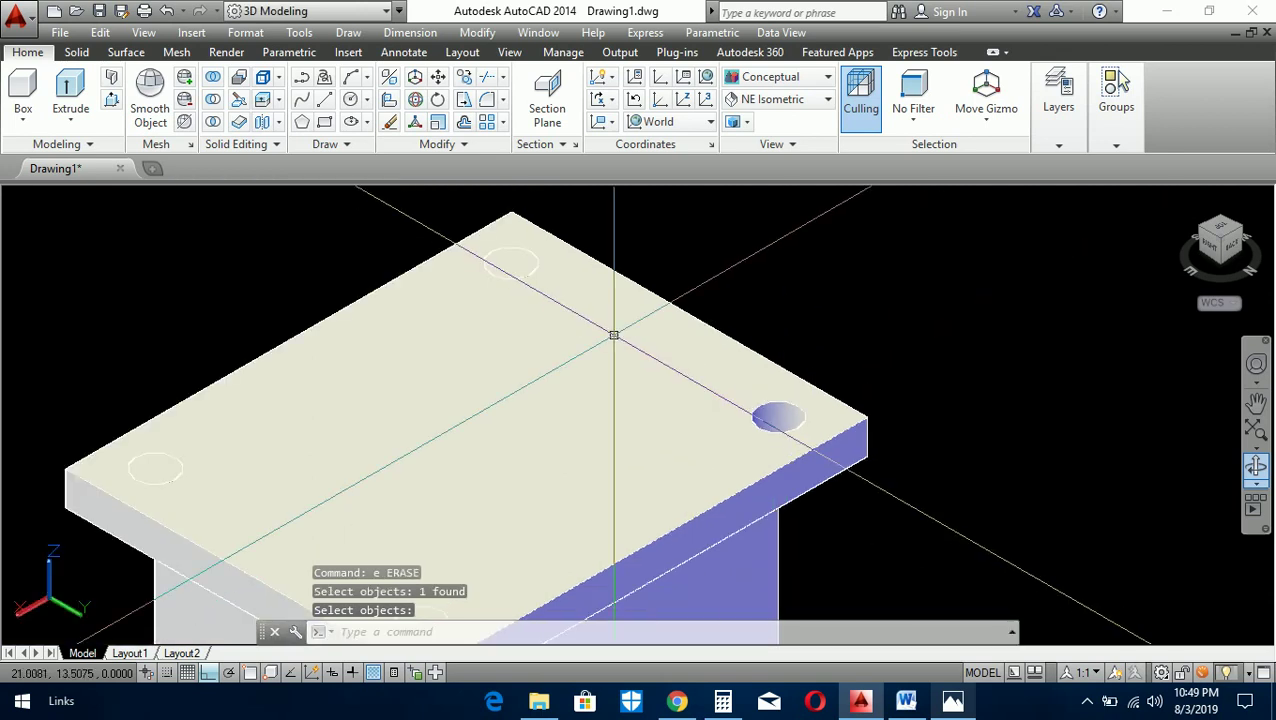
pyautogui.press('Return')
pyautogui.click(519, 261)
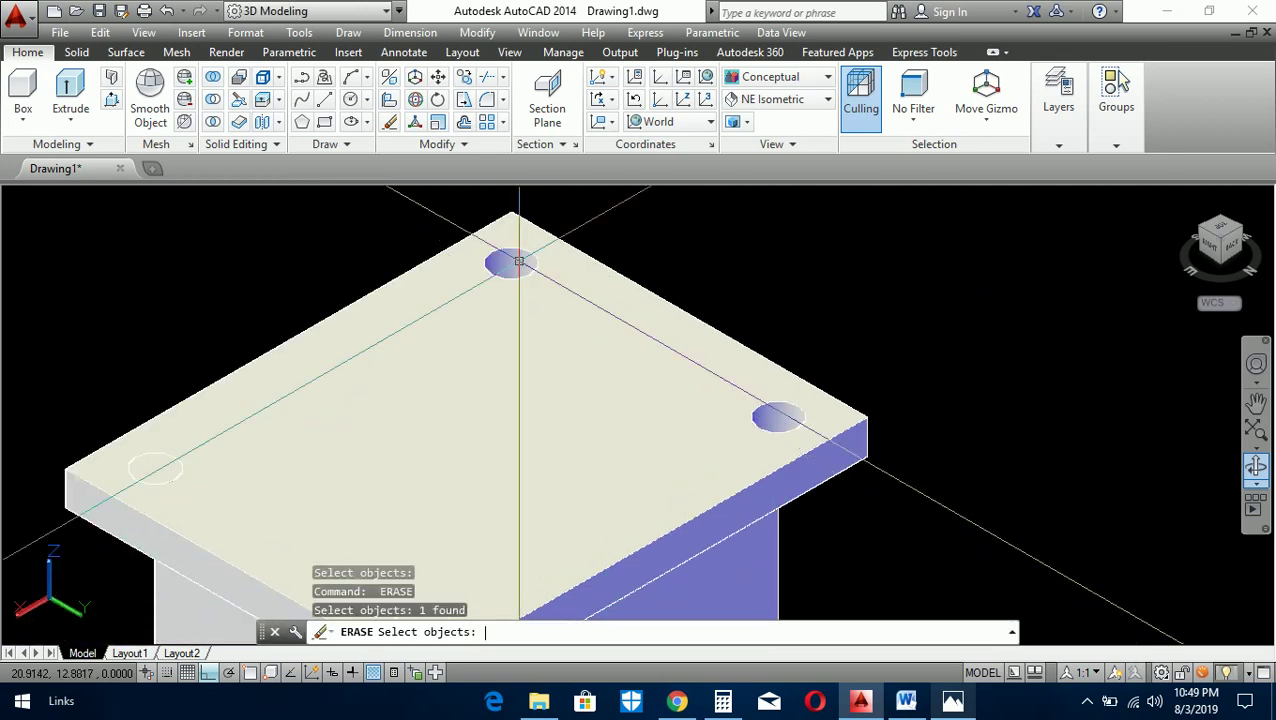
pyautogui.press('Return')
pyautogui.scroll(-3, 375, 321)
pyautogui.scroll(2, 246, 403)
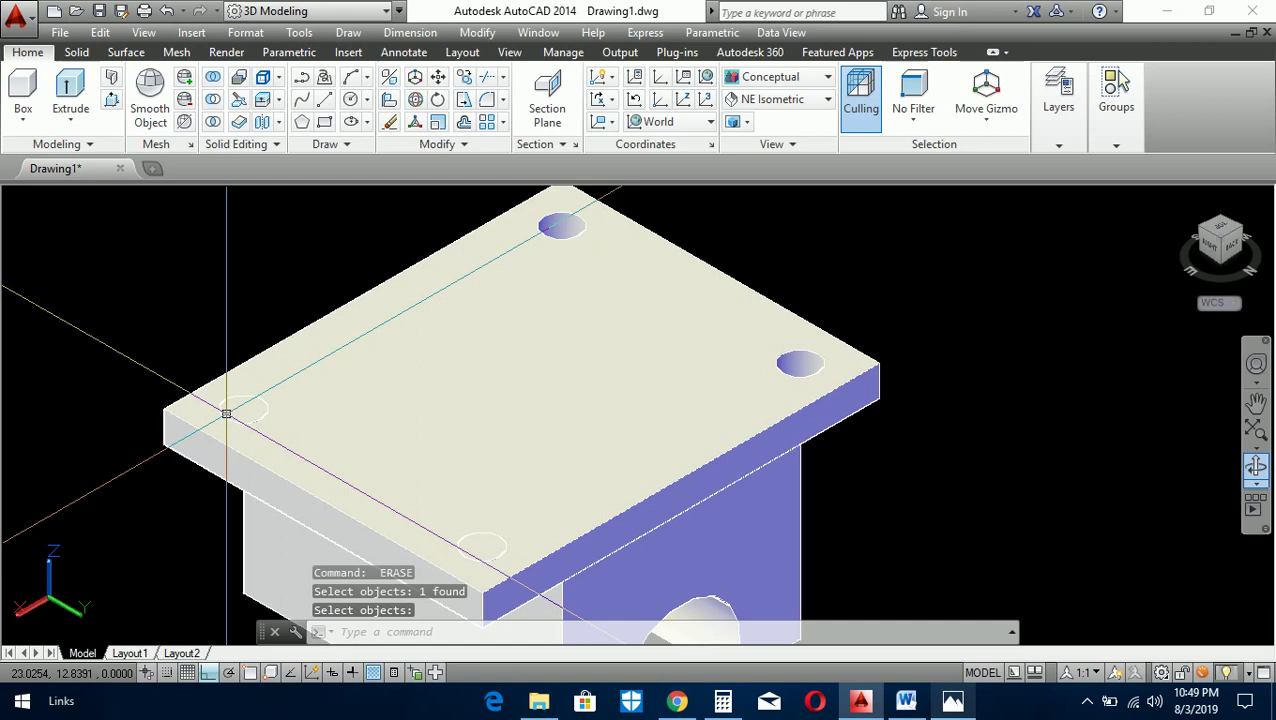
pyautogui.press('Return')
pyautogui.click(241, 409)
pyautogui.scroll(-3, 241, 409)
pyautogui.scroll(1, 396, 520)
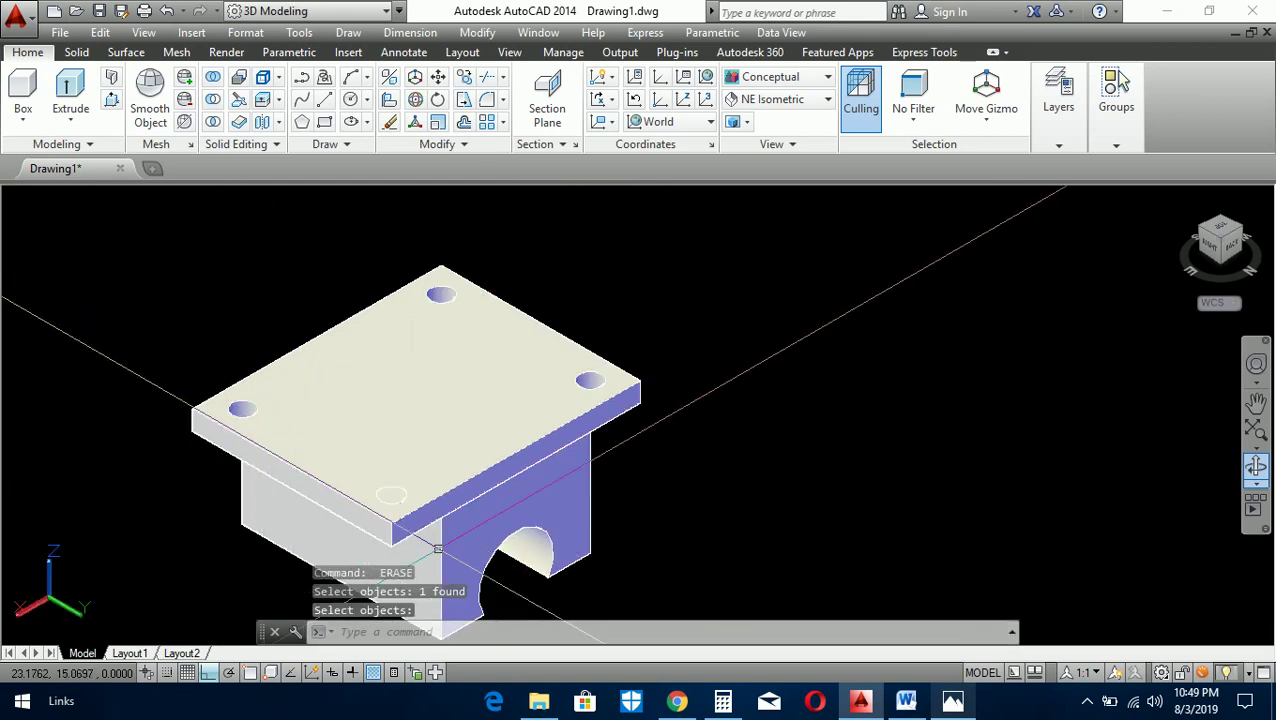
pyautogui.scroll(3, 396, 520)
pyautogui.press('Return')
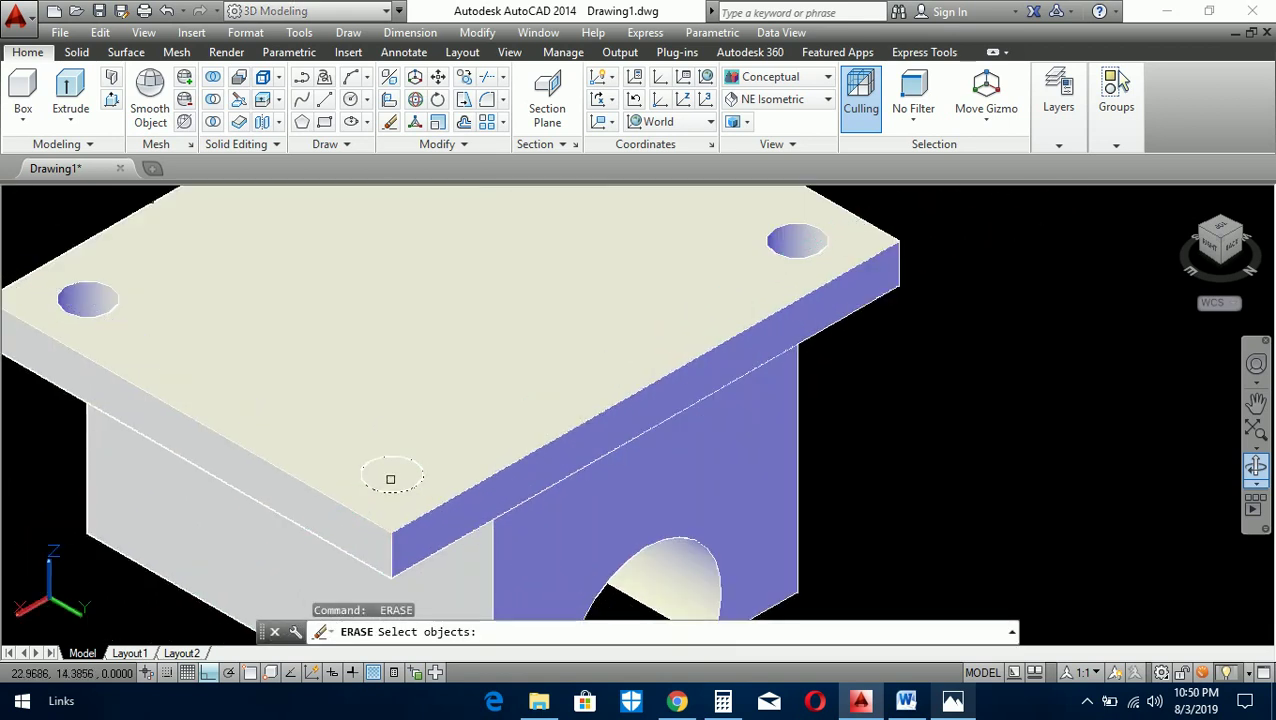
pyautogui.scroll(-1, 390, 475)
pyautogui.click(390, 472)
pyautogui.press('Return')
pyautogui.scroll(-2, 395, 460)
pyautogui.scroll(2, 410, 435)
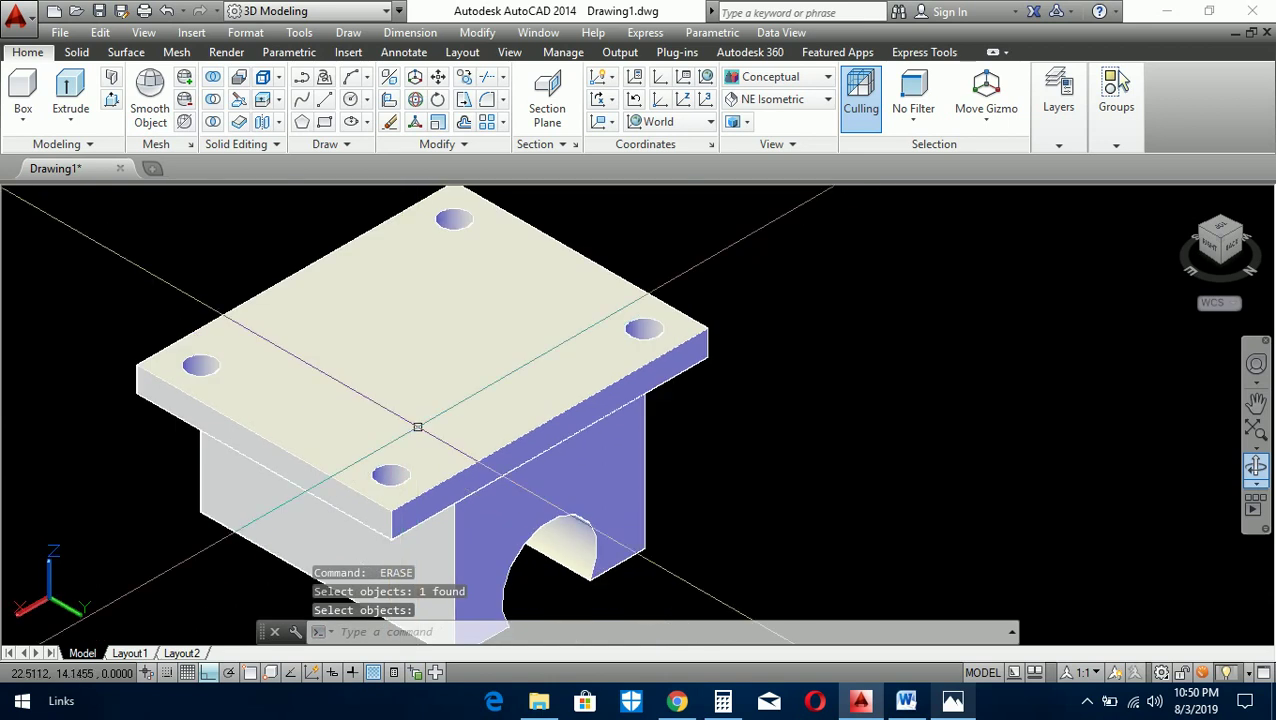
pyautogui.press('Return')
pyautogui.click(346, 496)
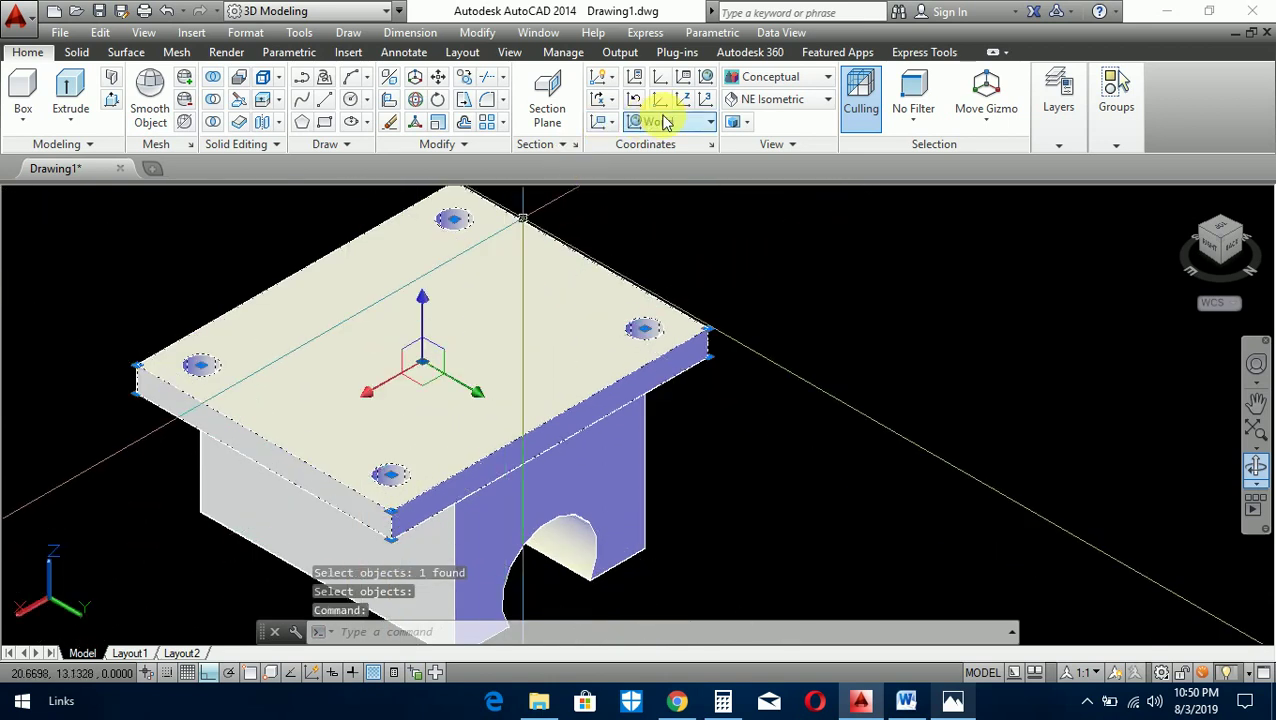
# - Set the selected top plate's colour to Red in Properties
pyautogui.write('ch')
pyautogui.press('Return')
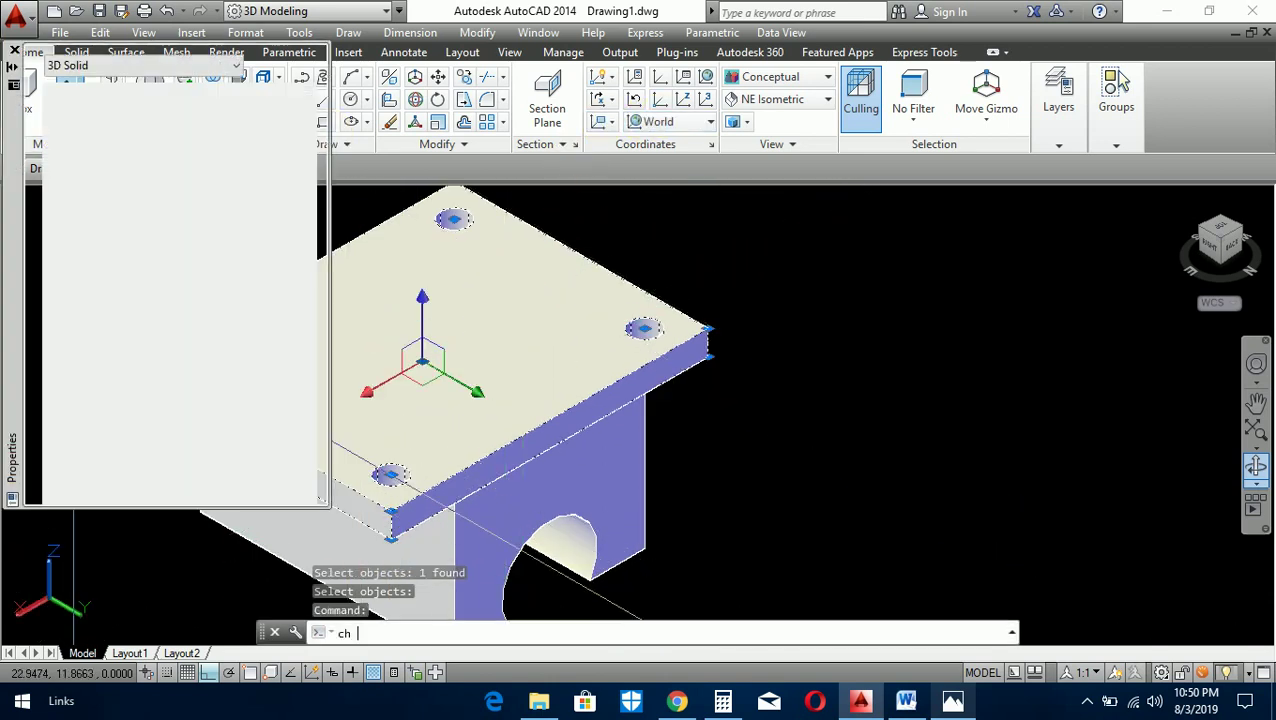
pyautogui.click(200, 112)
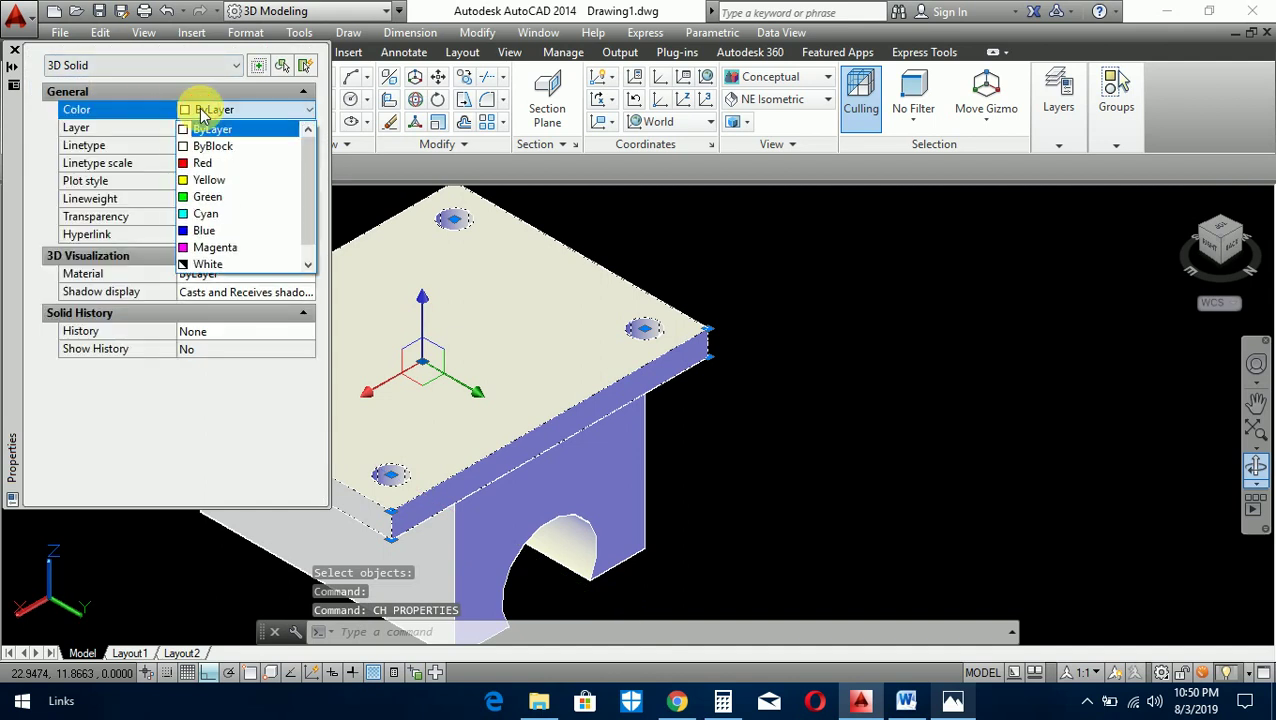
pyautogui.click(200, 162)
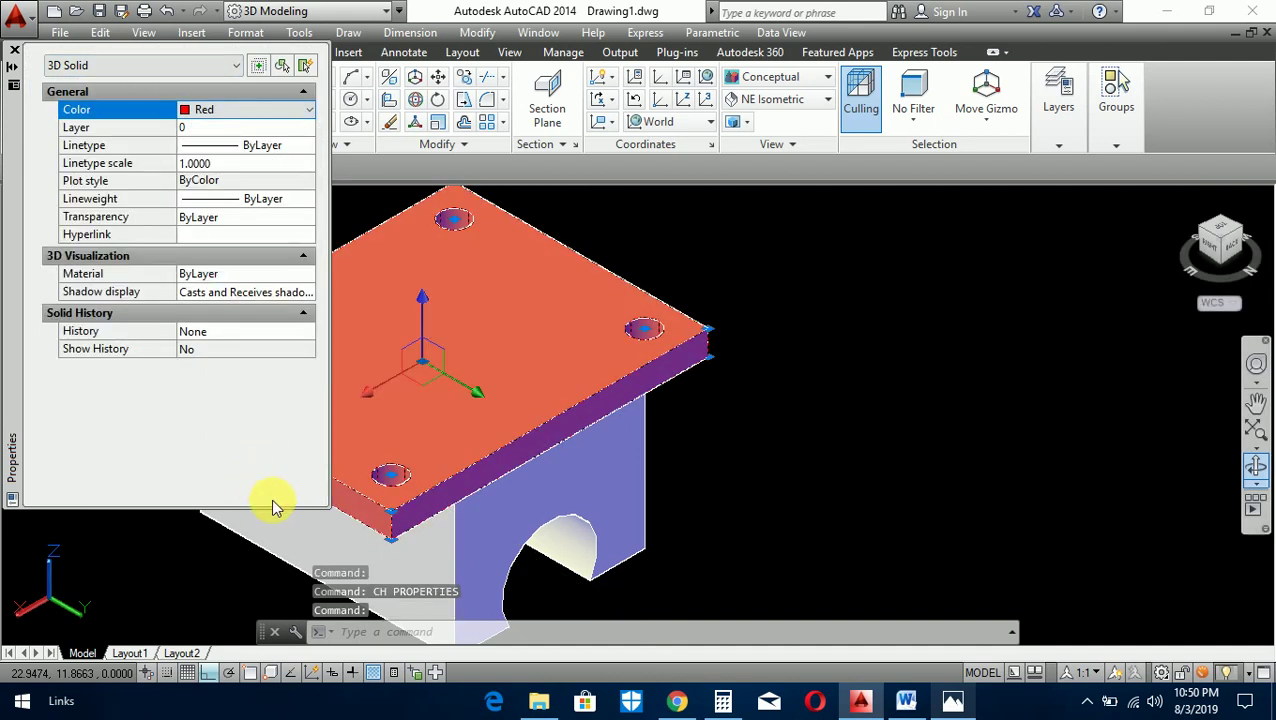
# - Select the lower block alone, set its colour to Green, and close Properties
pyautogui.click(285, 543)
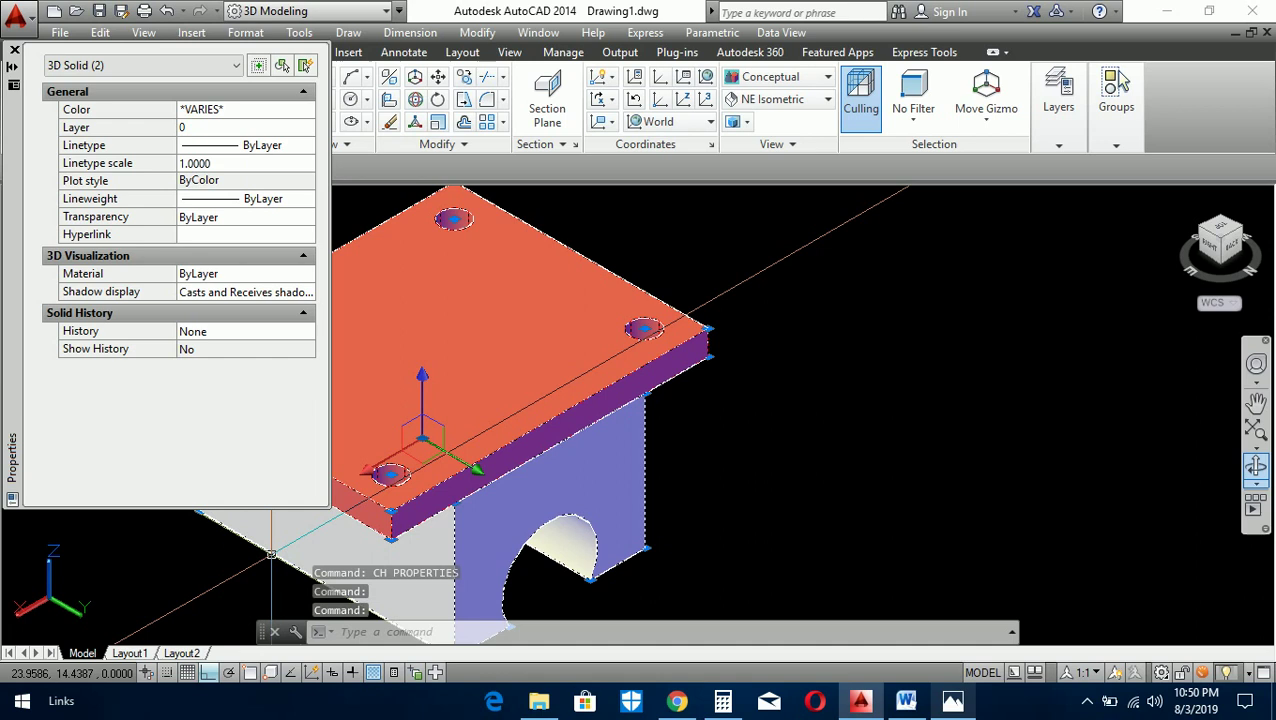
pyautogui.press('Escape')
pyautogui.click(265, 545)
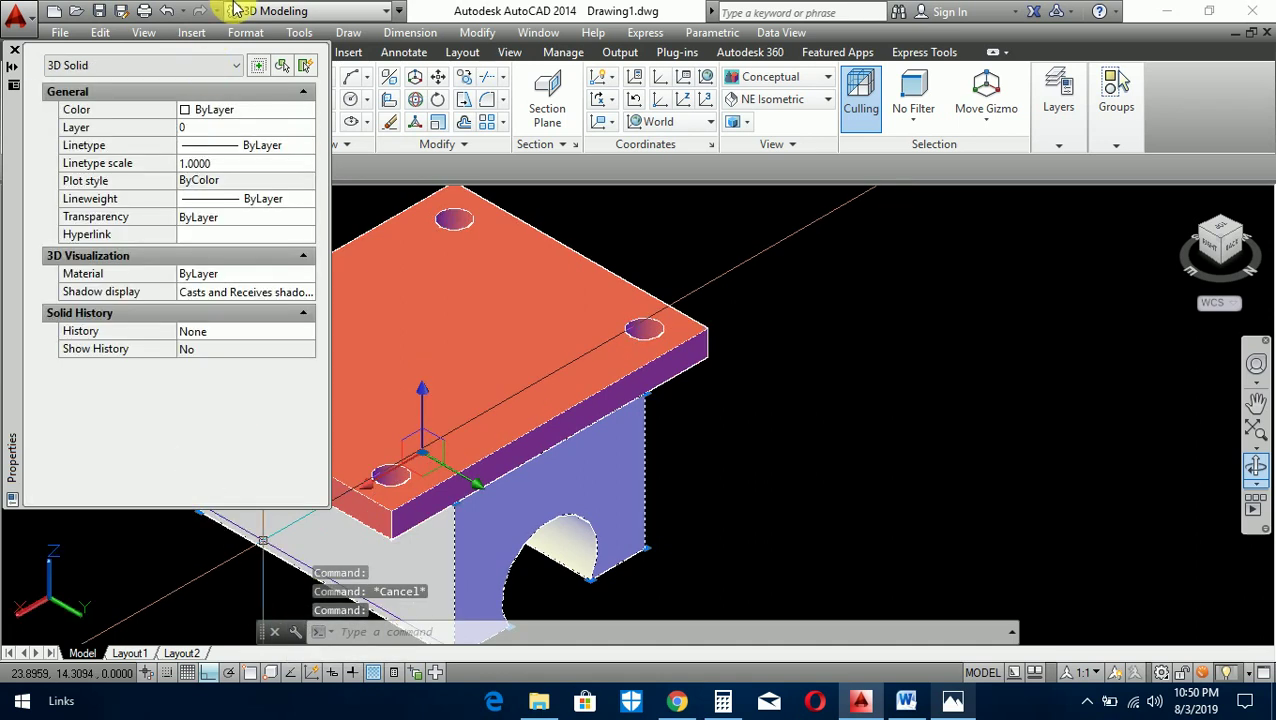
pyautogui.click(278, 126)
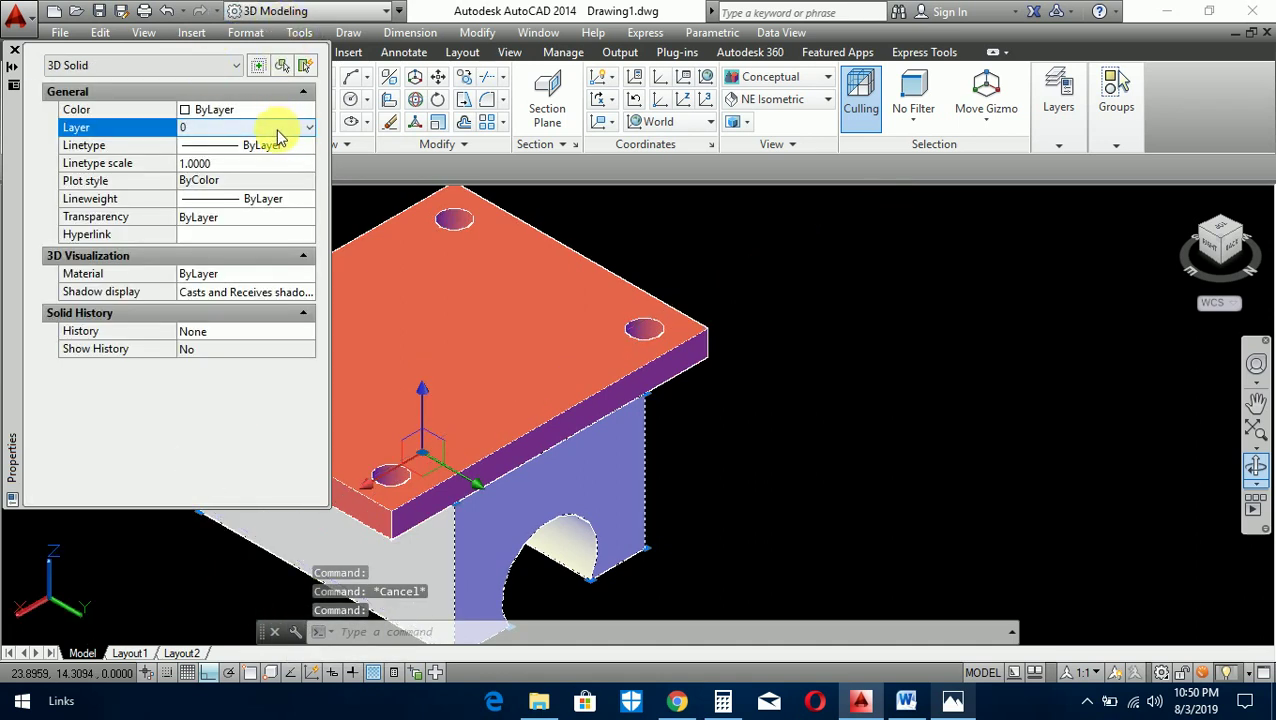
pyautogui.click(266, 115)
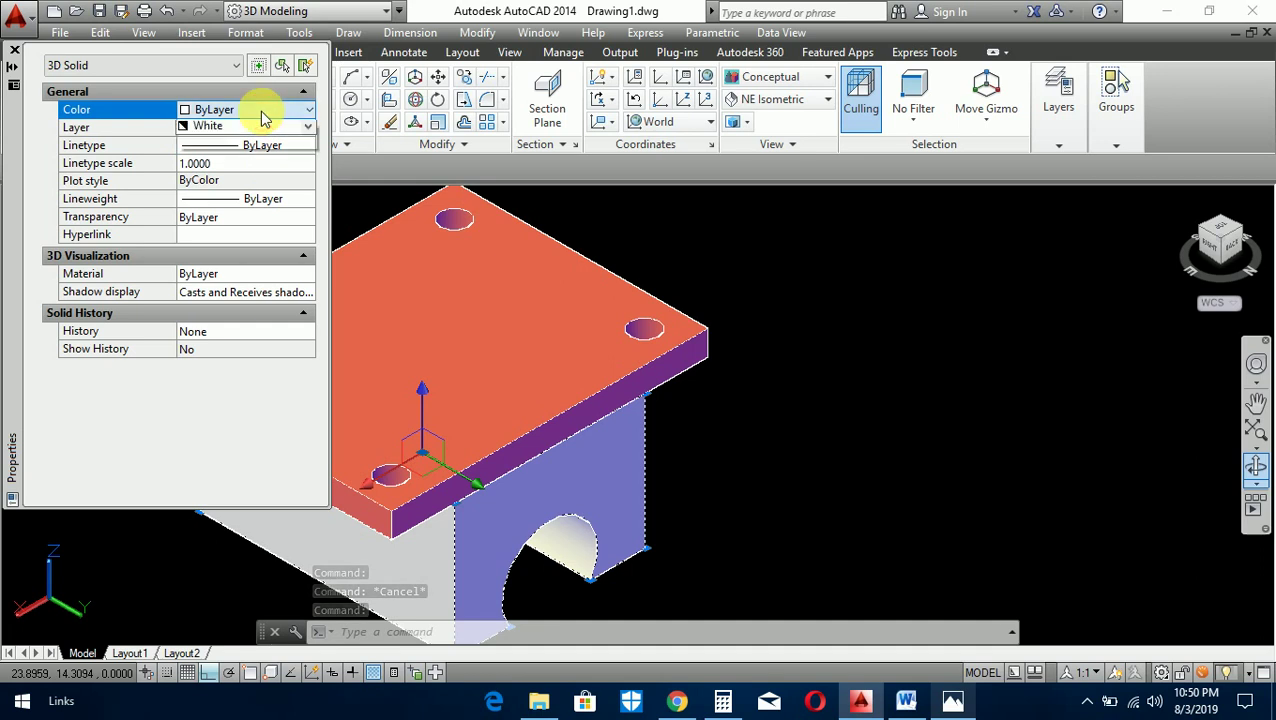
pyautogui.click(264, 114)
pyautogui.click(250, 198)
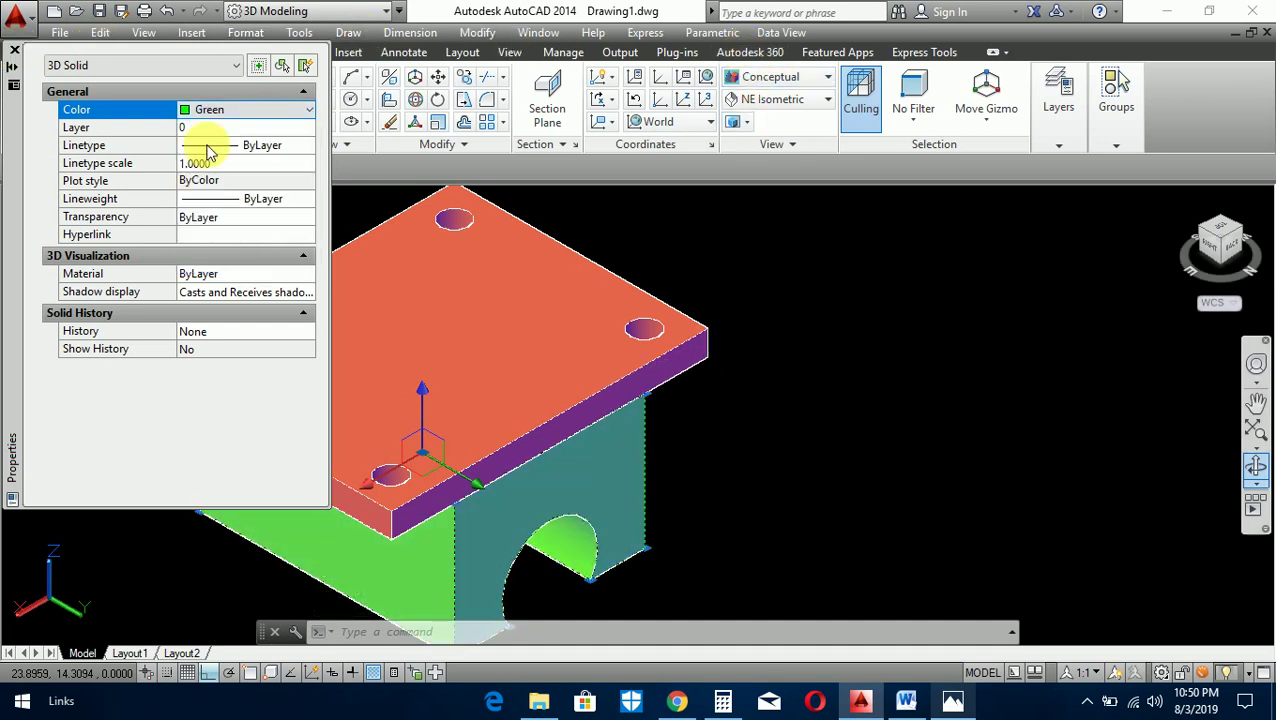
pyautogui.hotkey('ctrl', '1')
# - View the bracket in SE Isometric, orbit to a lower front angle, and compare with the reference
pyautogui.click(512, 53)
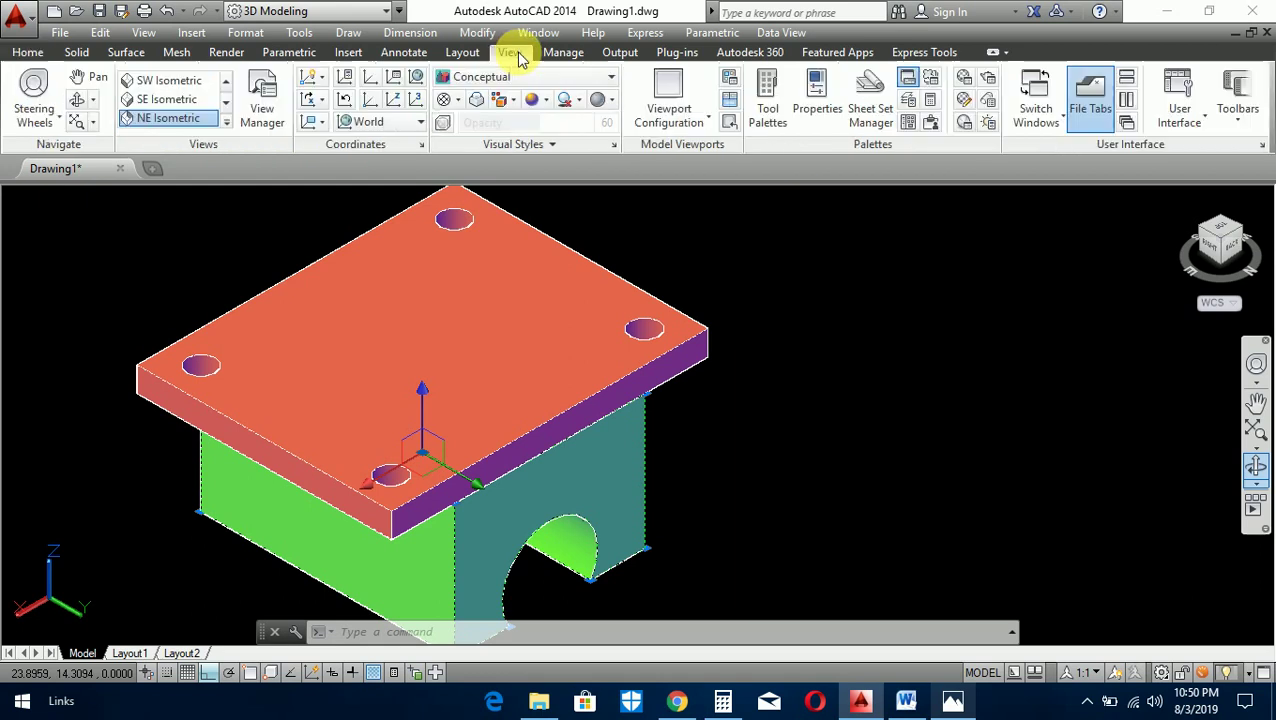
pyautogui.click(179, 103)
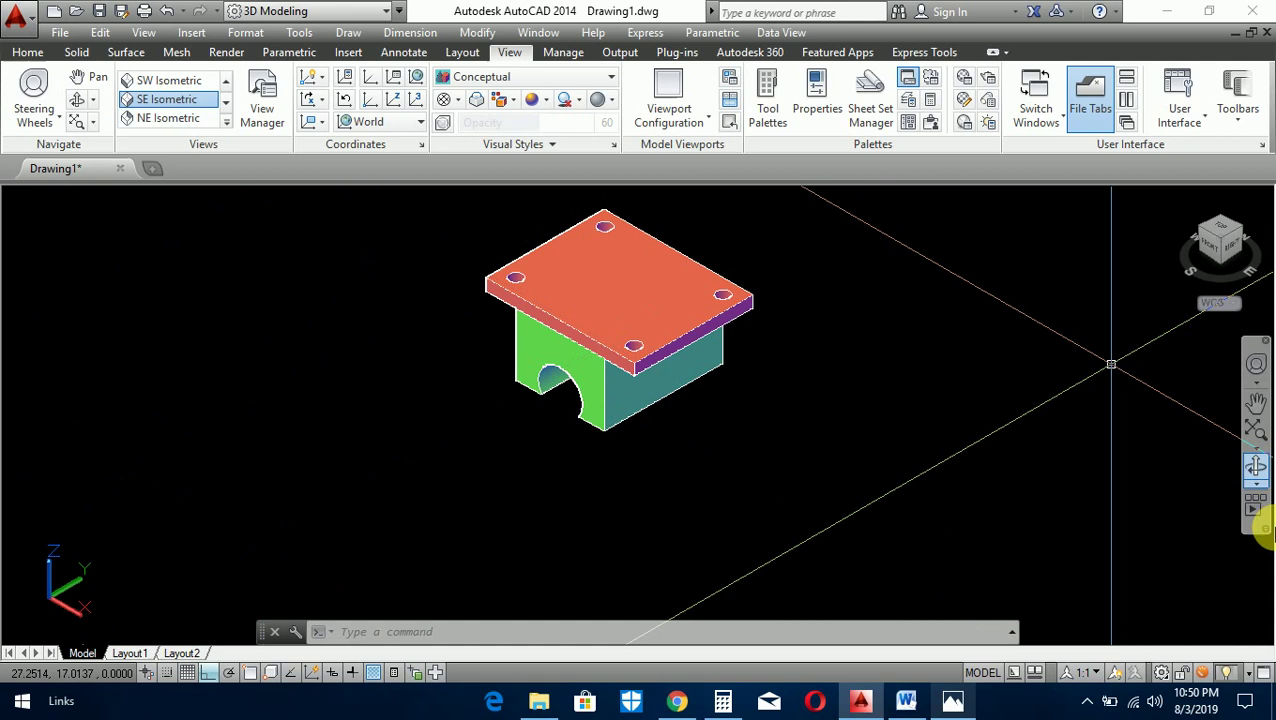
pyautogui.click(1257, 468)
pyautogui.moveTo(735, 396); pyautogui.dragTo(643, 258)
pyautogui.scroll(5, 630, 215)
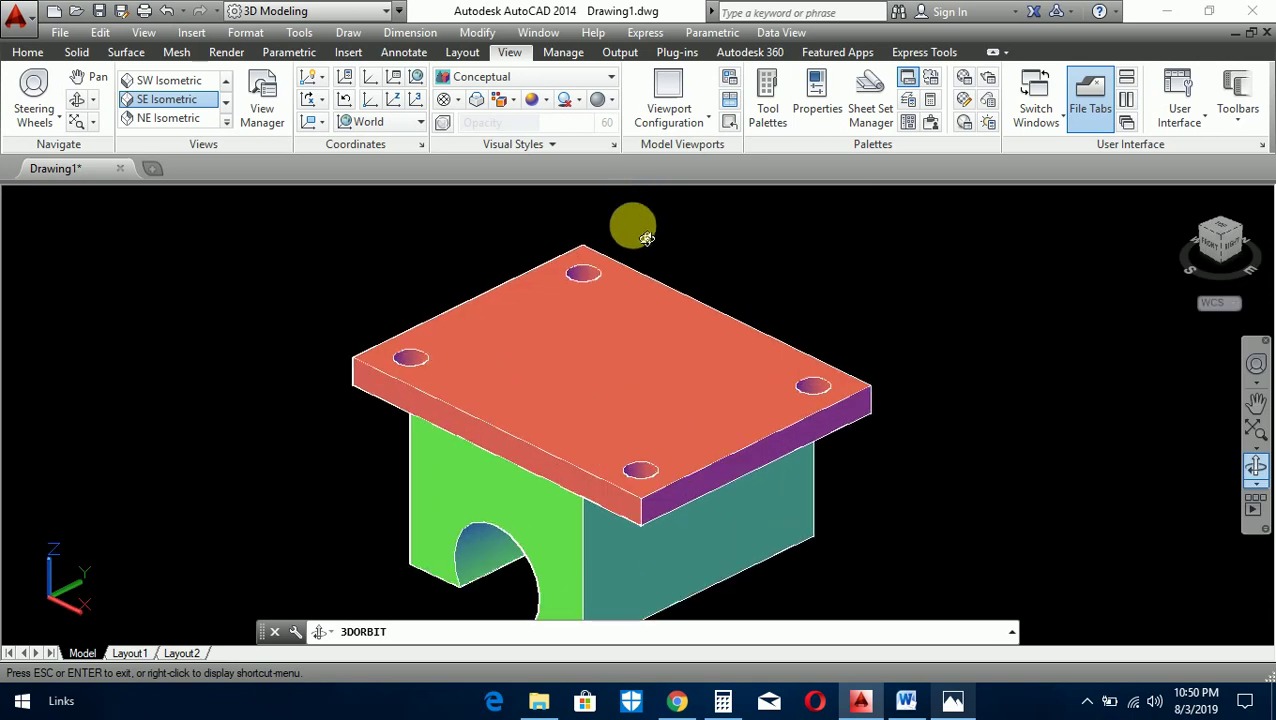
pyautogui.press('Escape')
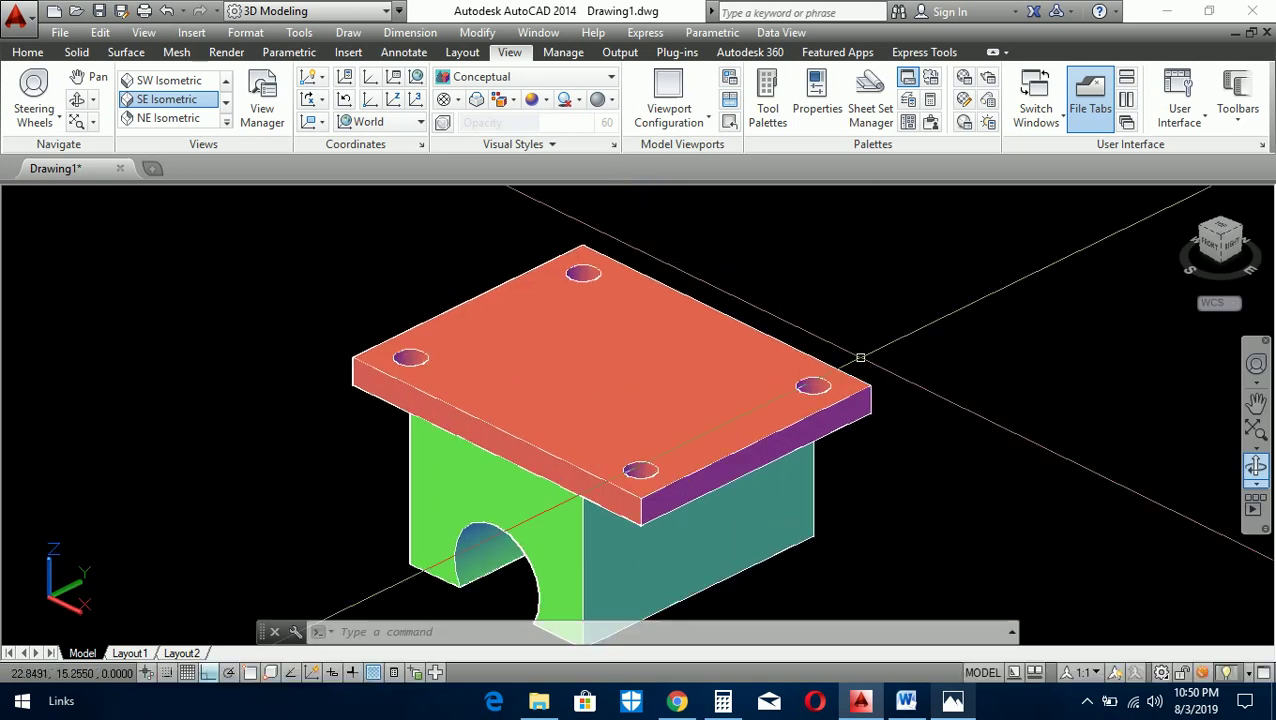
pyautogui.click(952, 701)
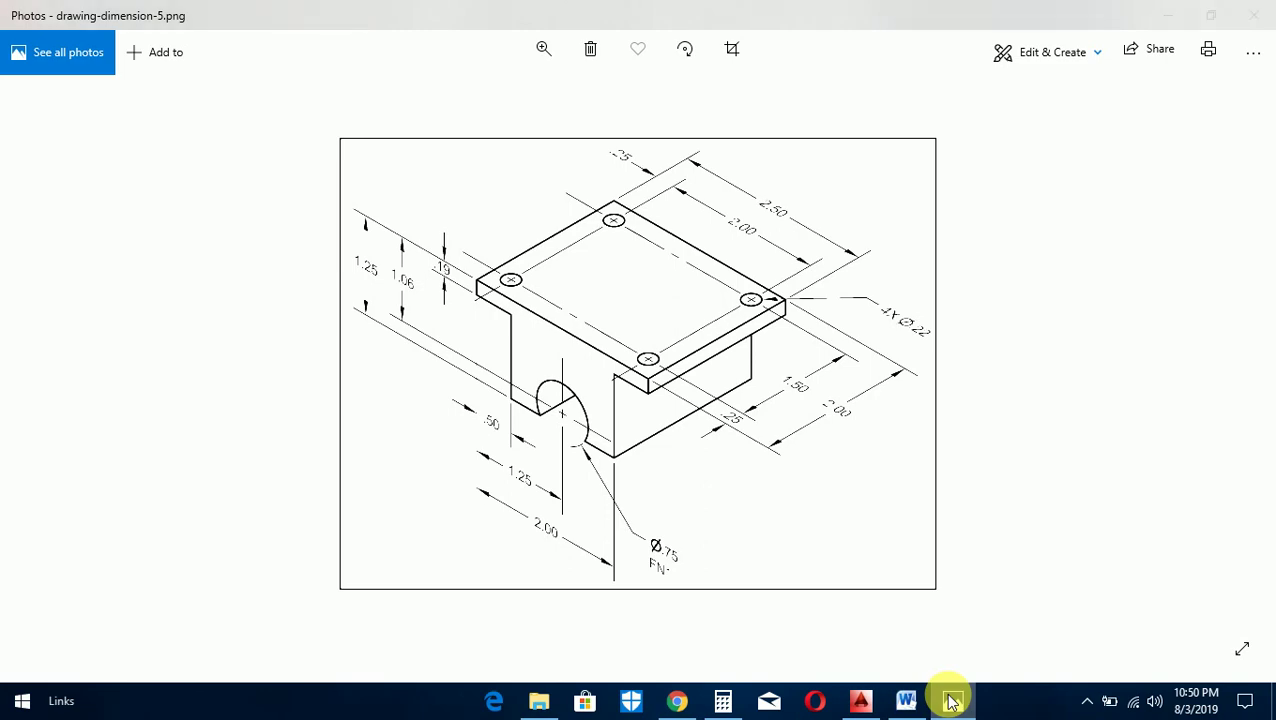
pyautogui.click(952, 701)
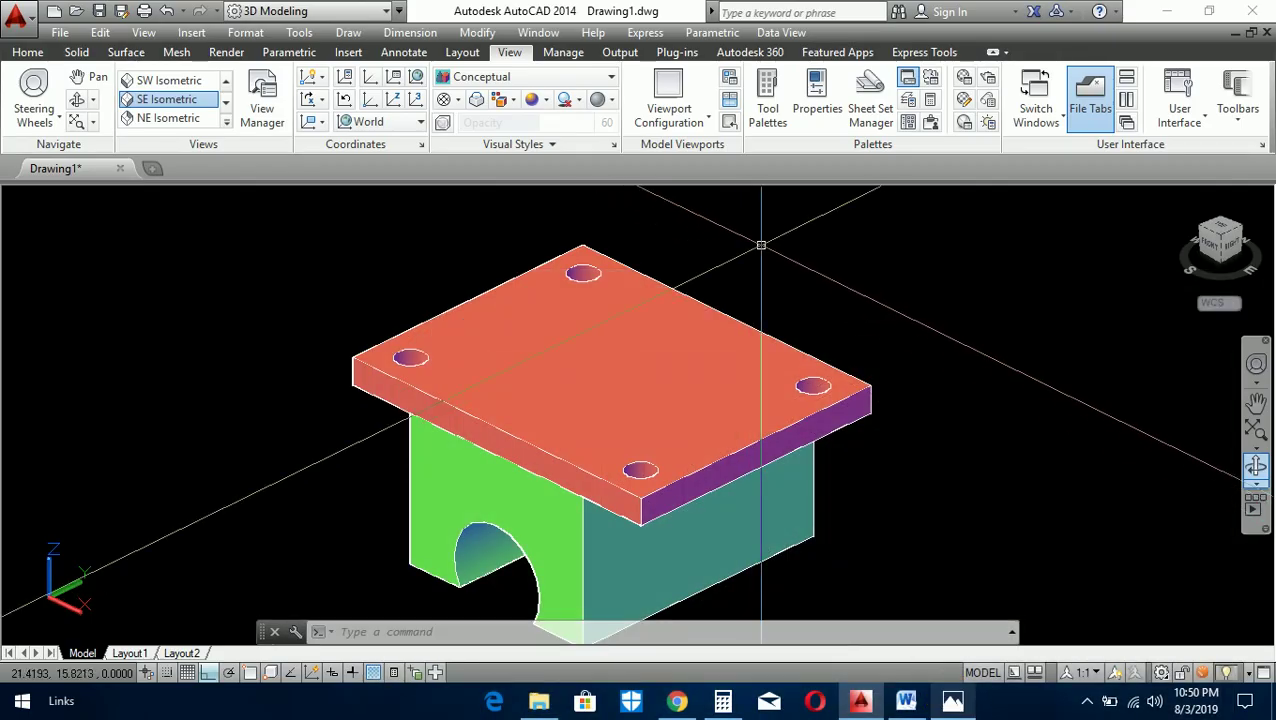